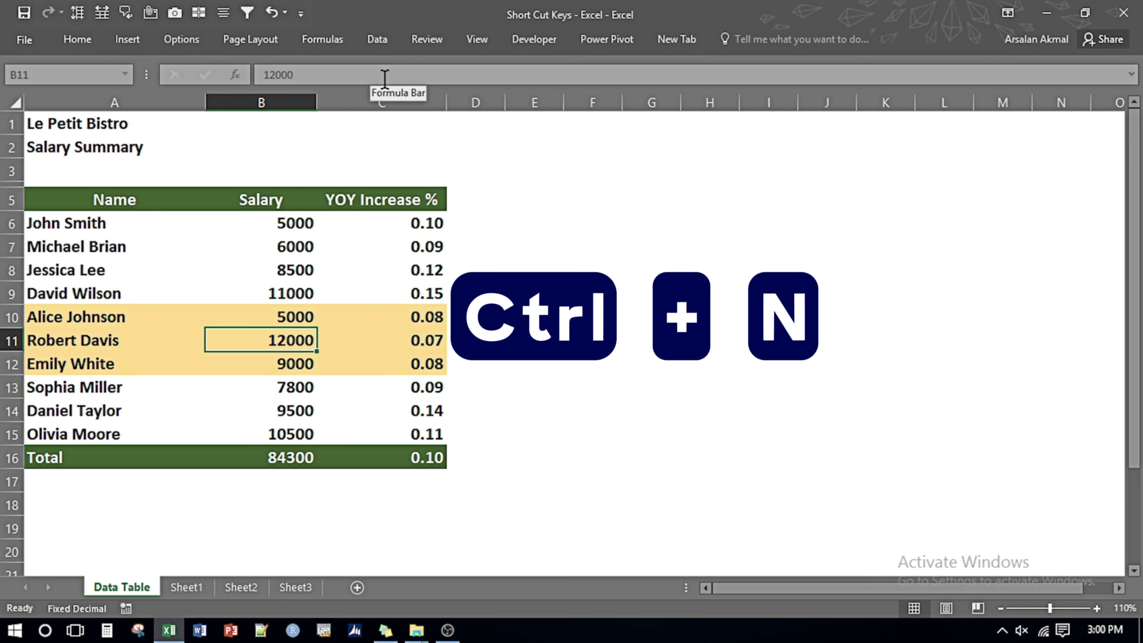
Open and close a blank workbook, then return to cell A7 of the Short Cut Keys sheet.
key(ctrl+n)
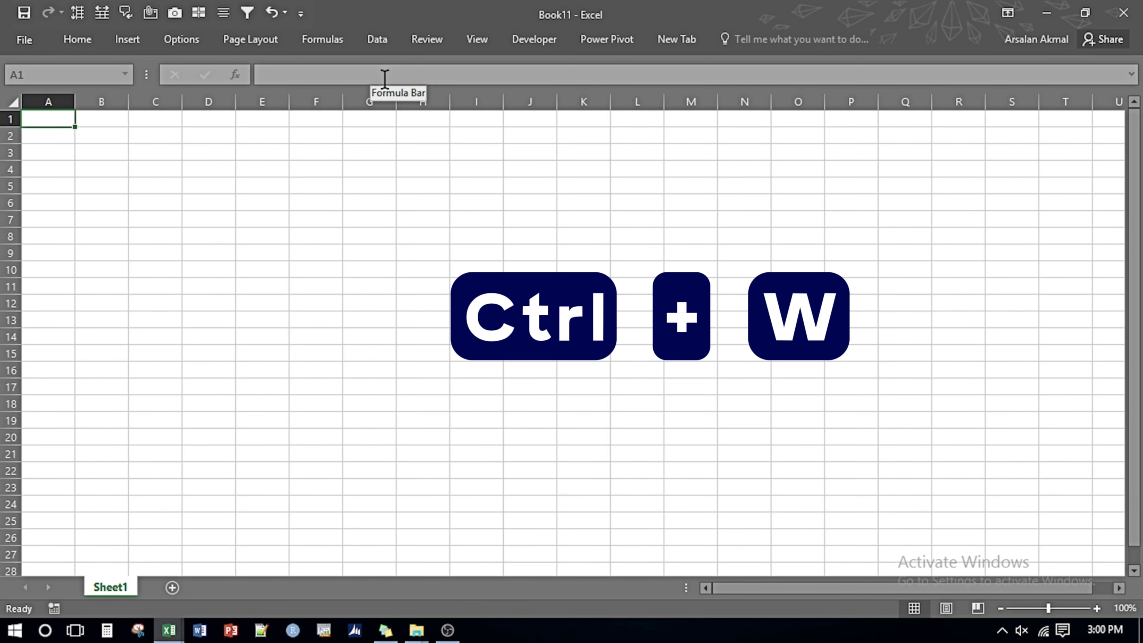
key(ctrl+w)
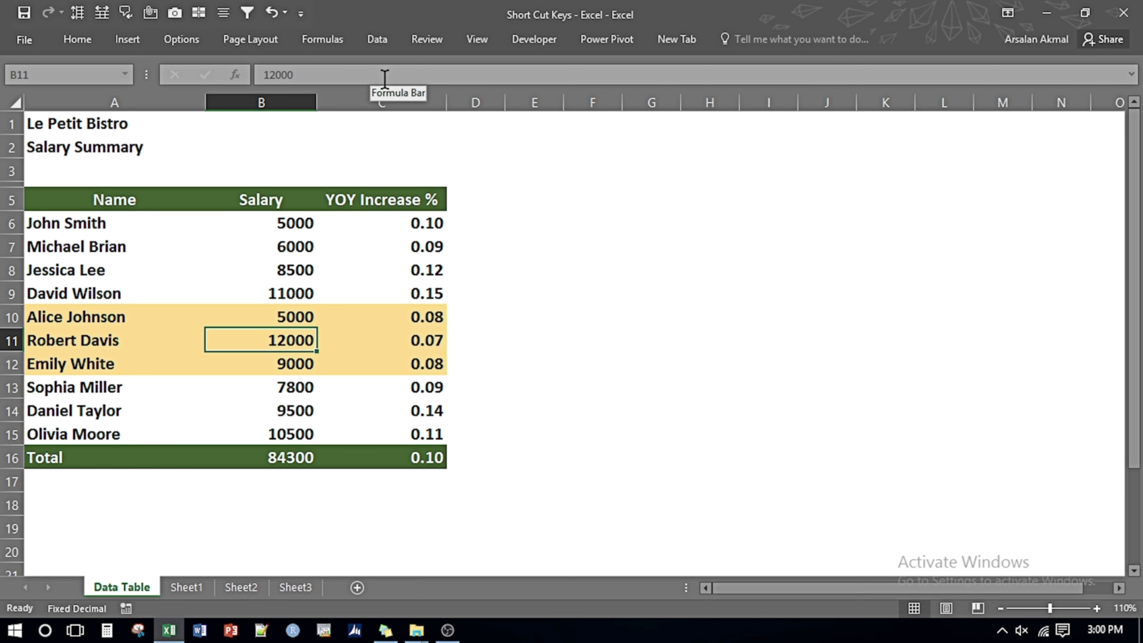
key(Left)
key(Up)
key(Up)
key(Up)
key(Down)
key(Up)
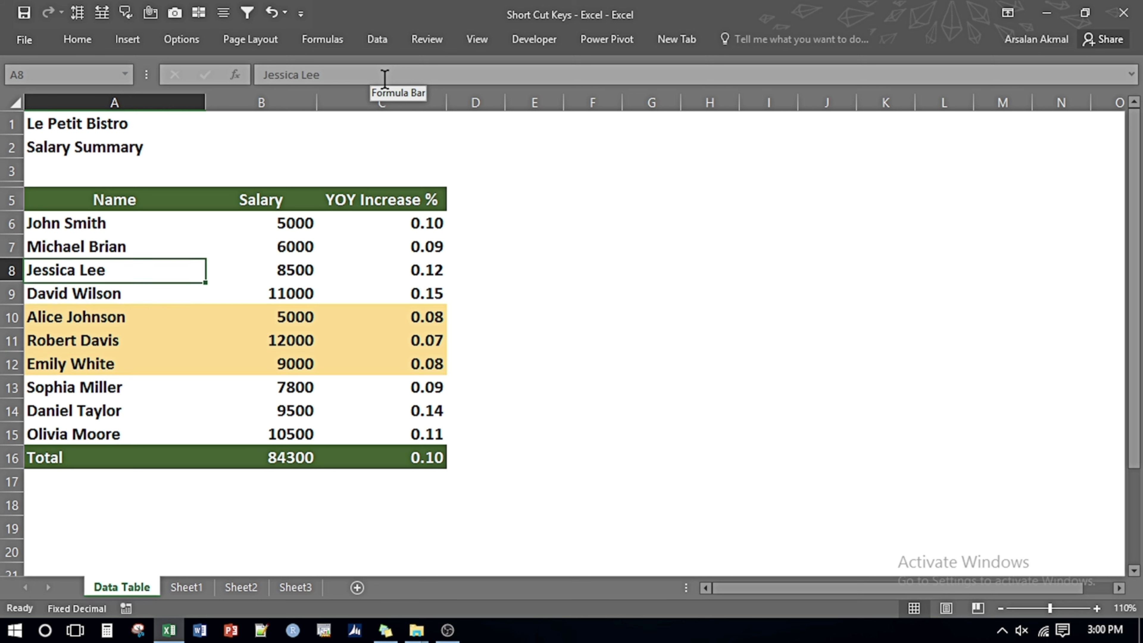
key(Up)
Shorten A7's surname to an initial, save the workbook, and select A7:B8.
key(F2)
key(BackSpace)
key(BackSpace)
key(BackSpace)
key(BackSpace)
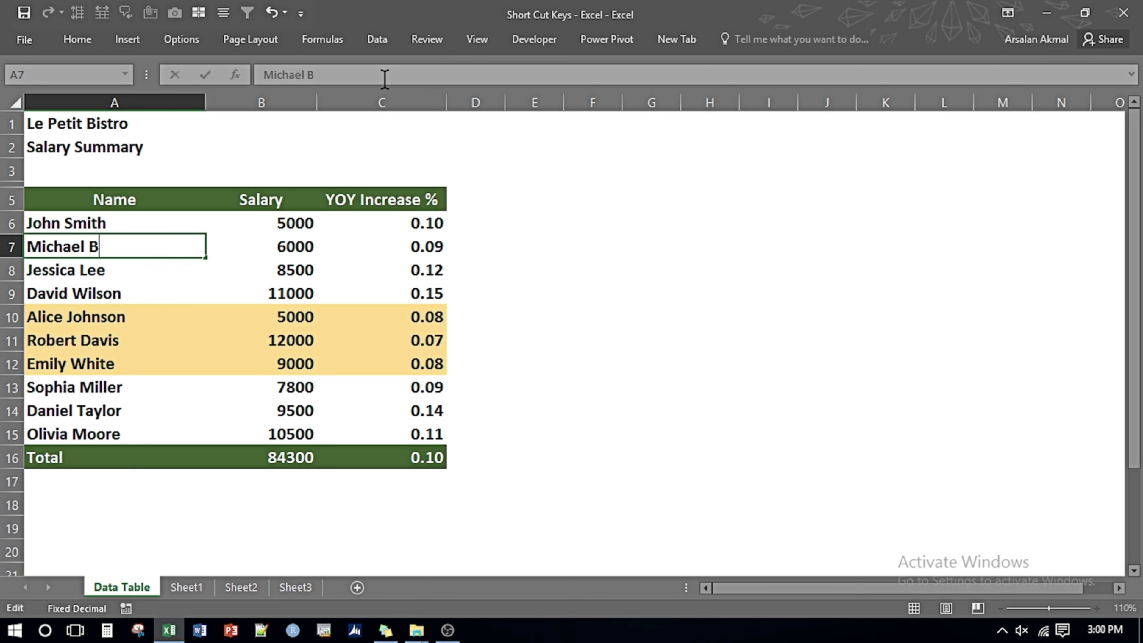
key(Tab)
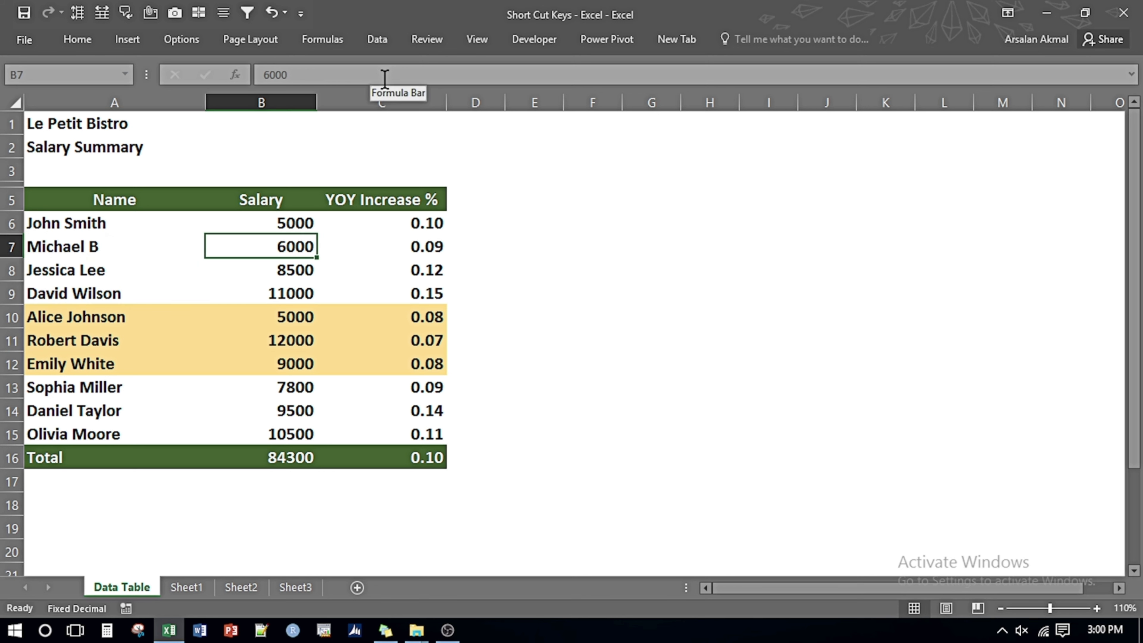
key(ctrl+s)
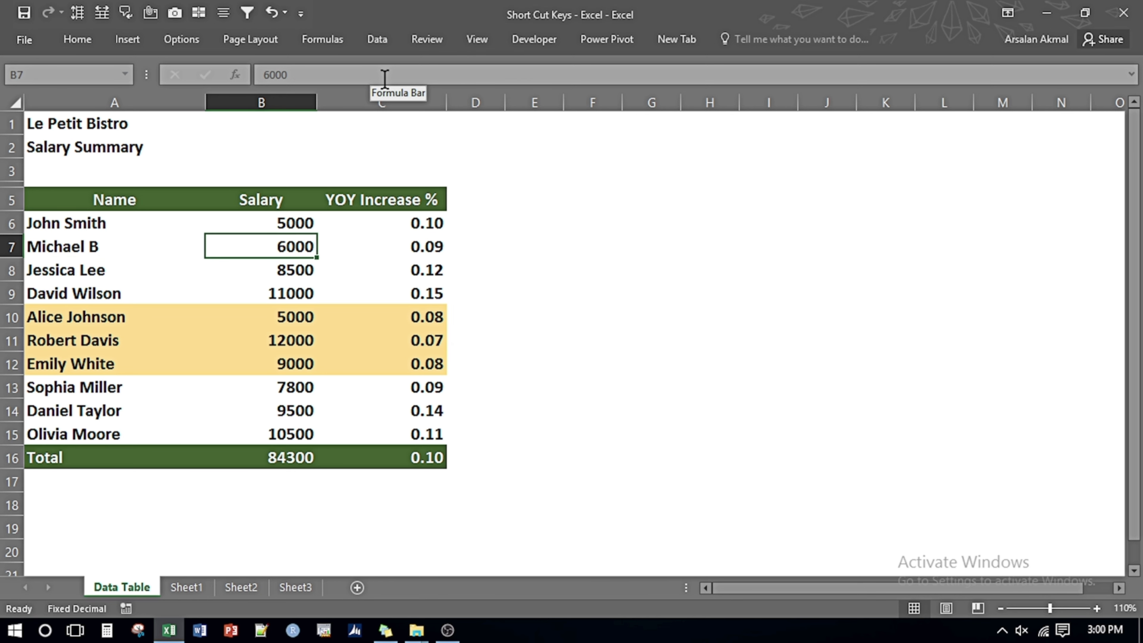
key(shift+Left)
key(shift+Down)
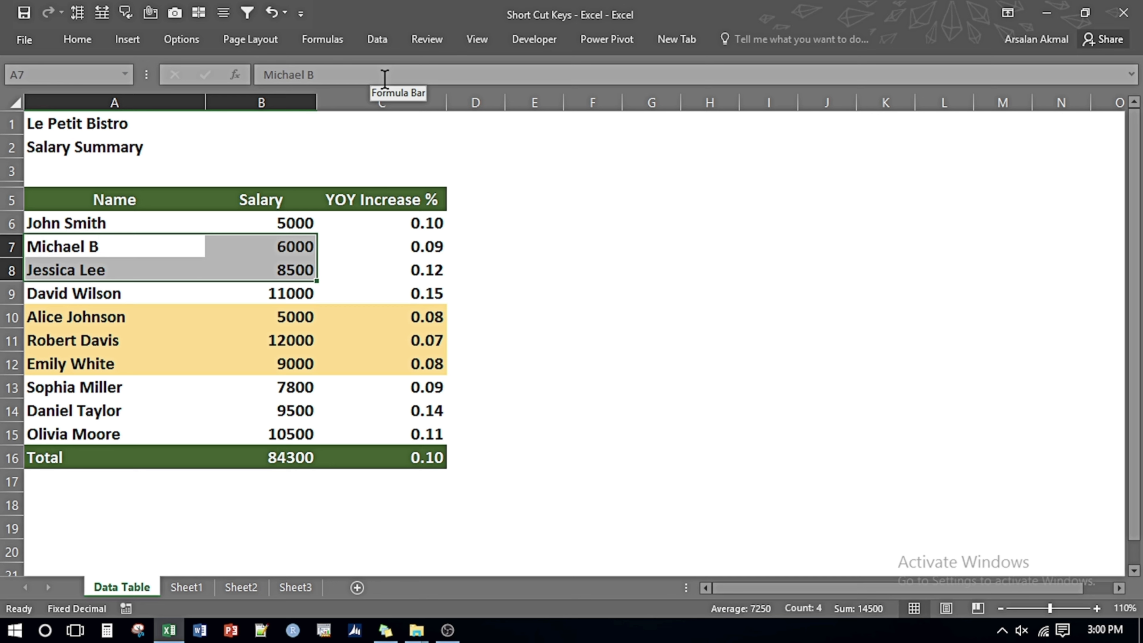
Paste a copy of A7:B8 at E7, then undo and redo the paste.
key(ctrl+c)
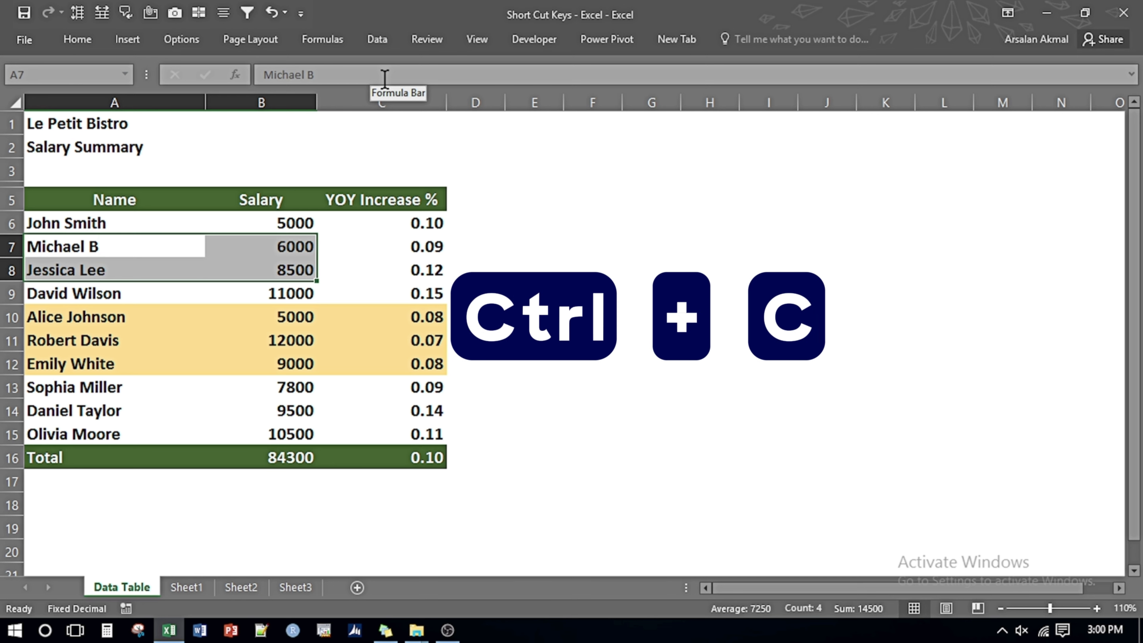
key(Right)
key(Right)
key(Right)
key(Right)
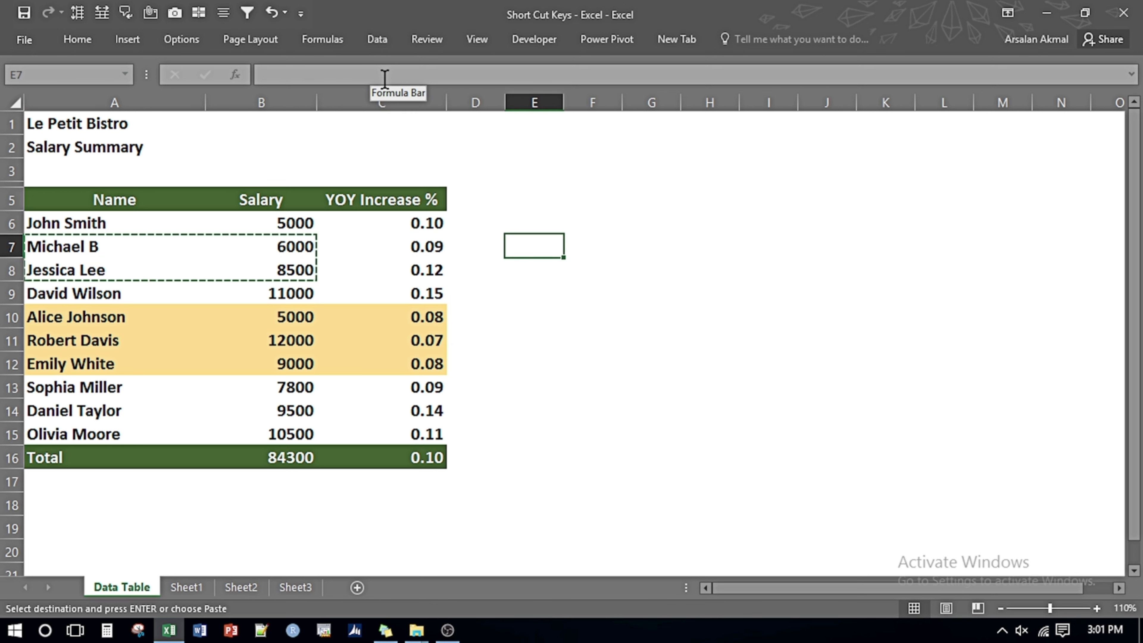
key(Return)
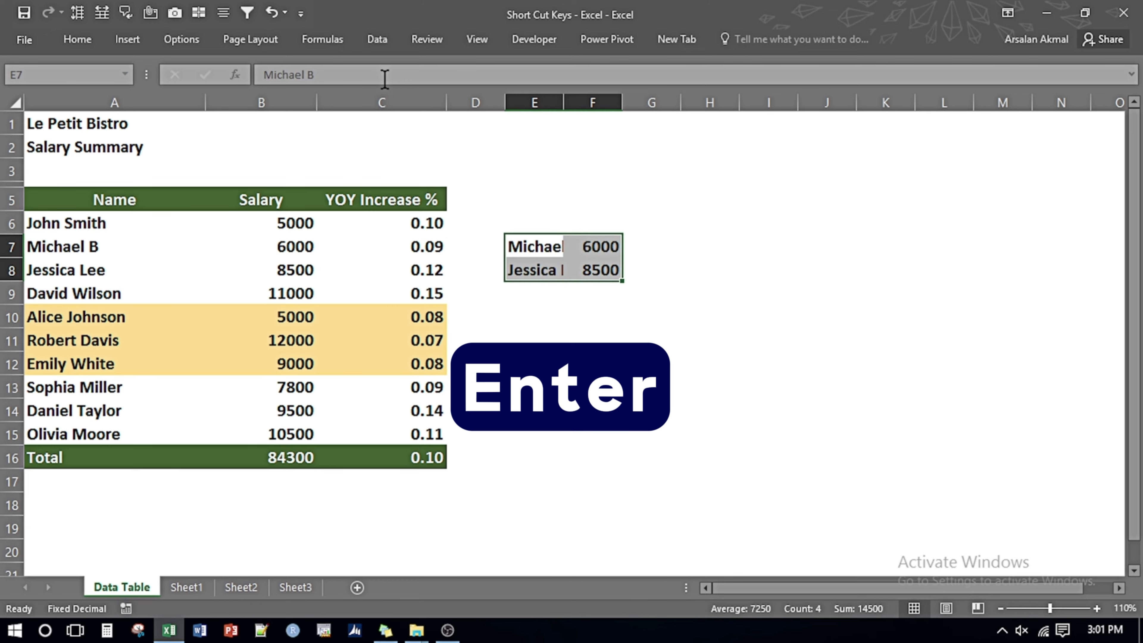
key(Down)
key(Down)
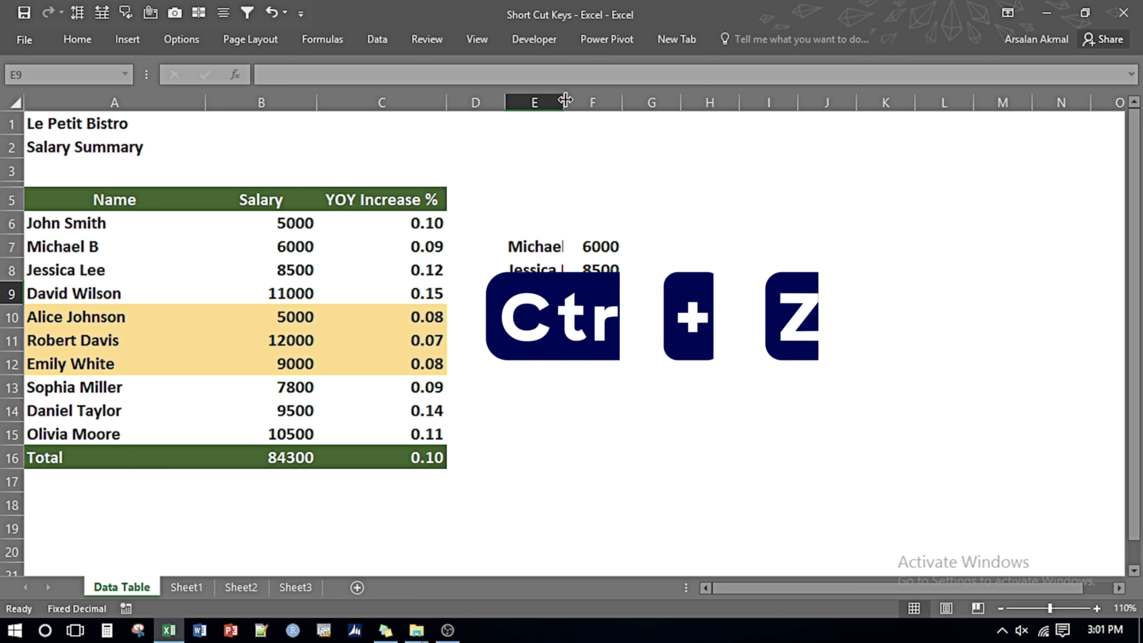
key(ctrl+z)
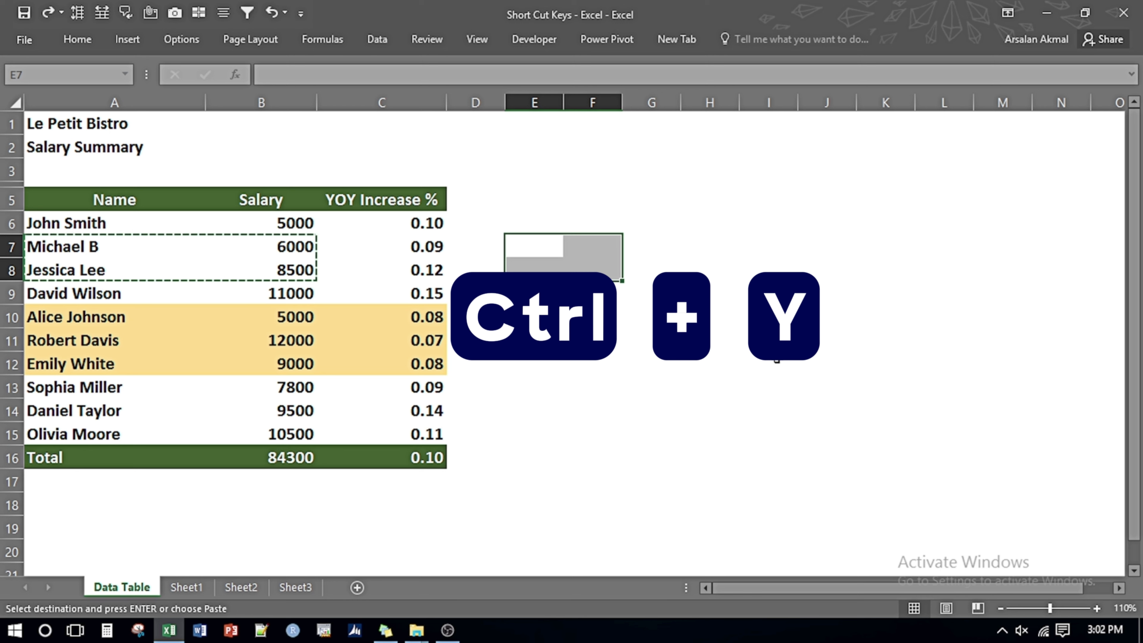
key(ctrl+y)
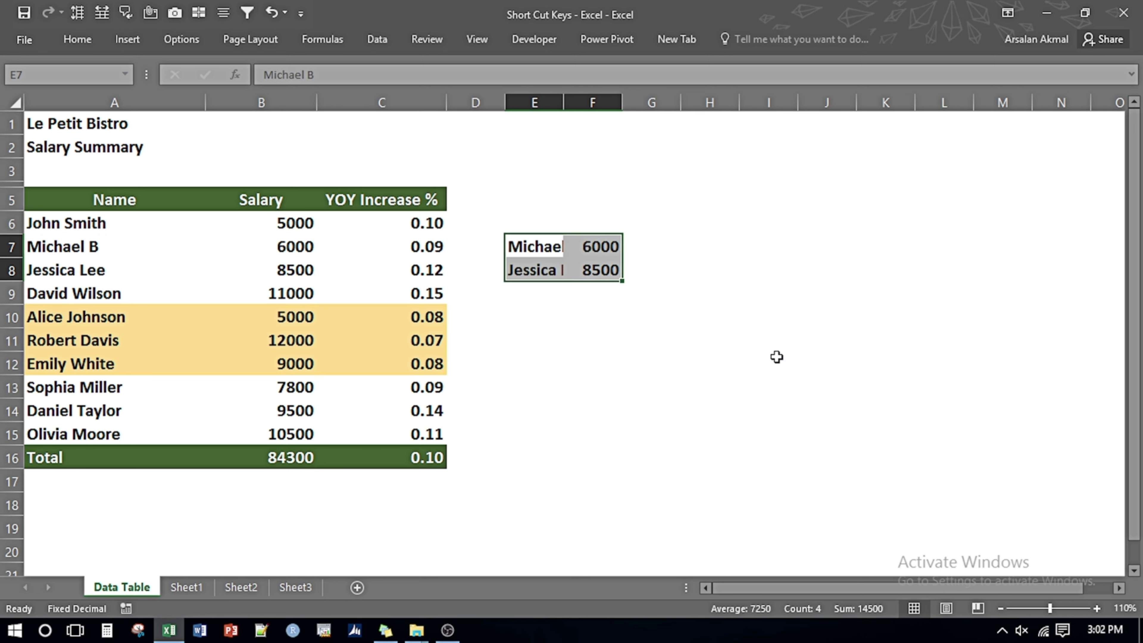
Auto-fit the widths of columns E and F to their contents.
key(alt+h)
key(o)
key(i)
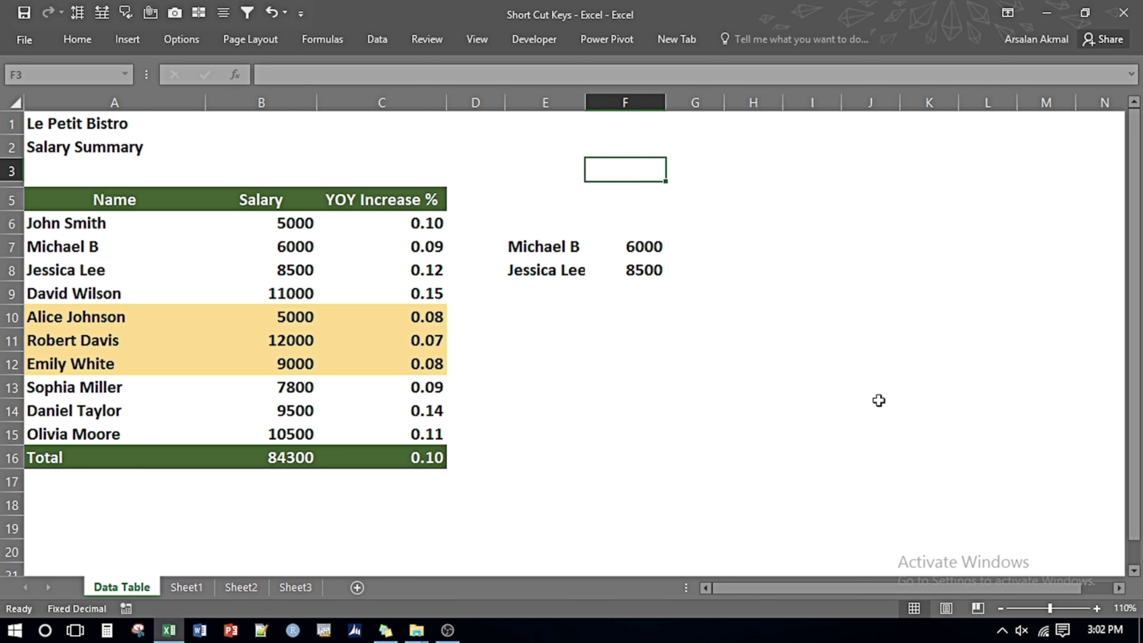
key(Down)
key(Down)
key(Down)
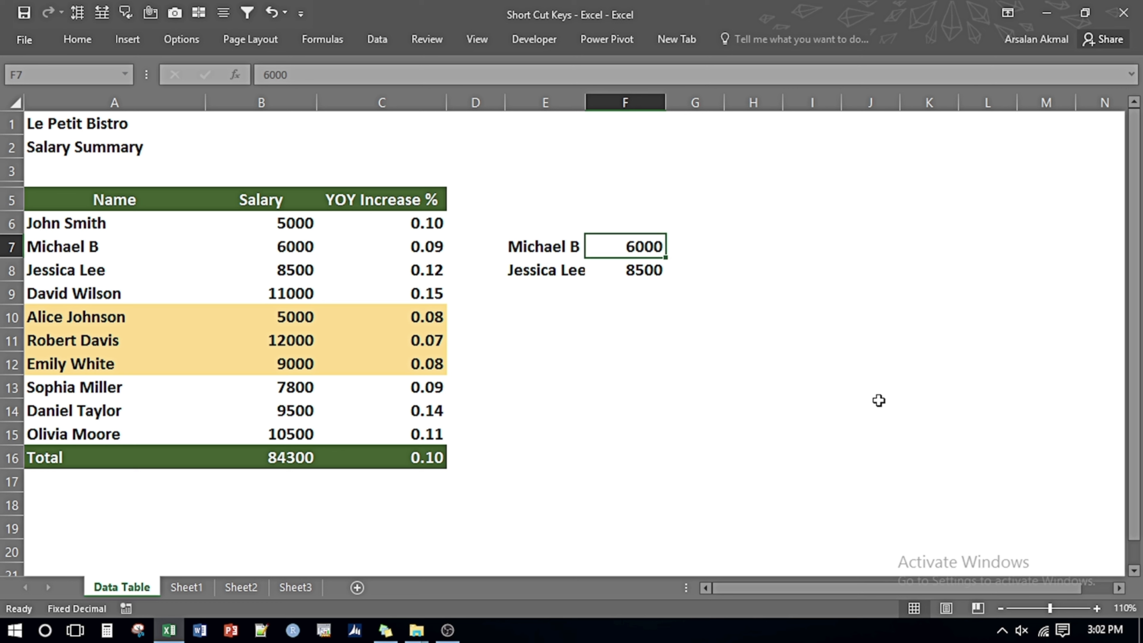
Move the pasted block from E7:F8 down to E12:F13.
key(Left)
key(shift+Down)
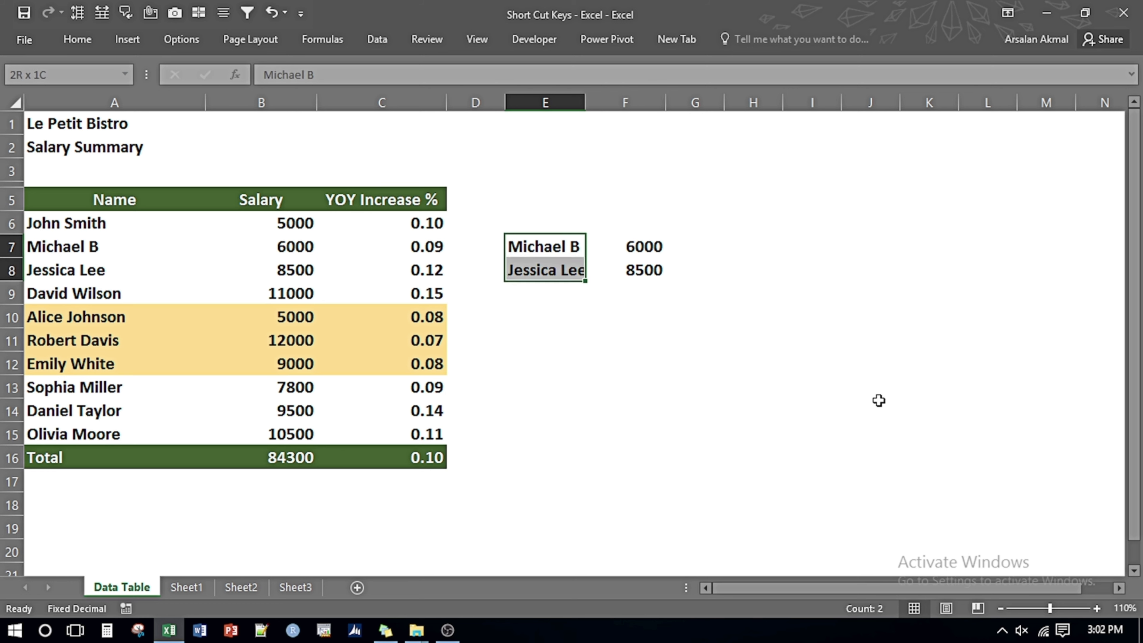
key(shift+Right)
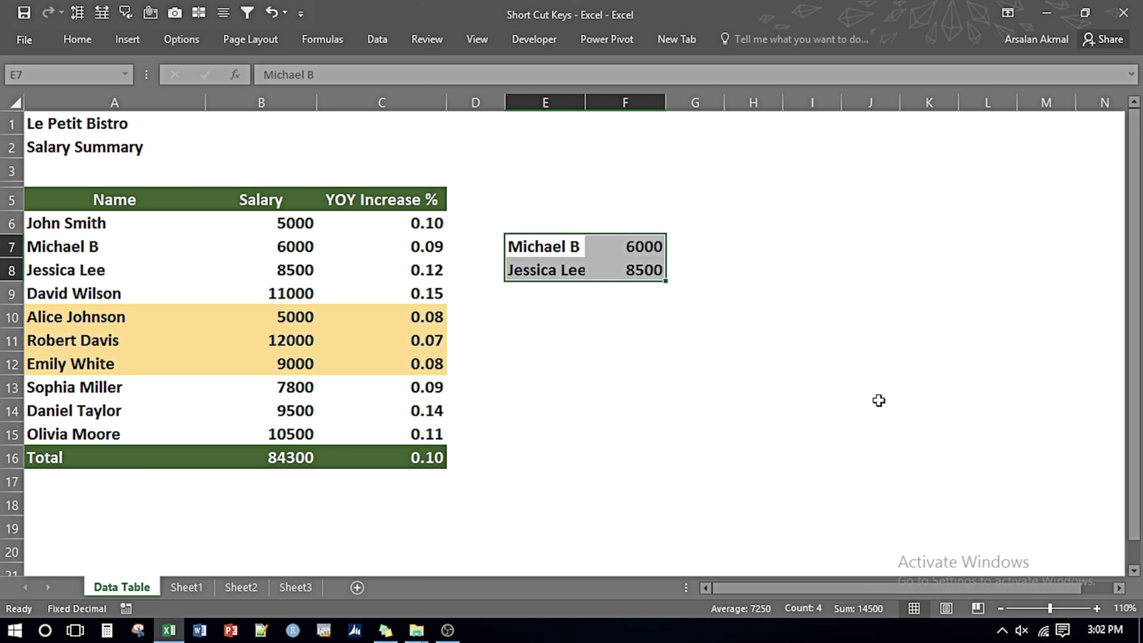
key(ctrl+x)
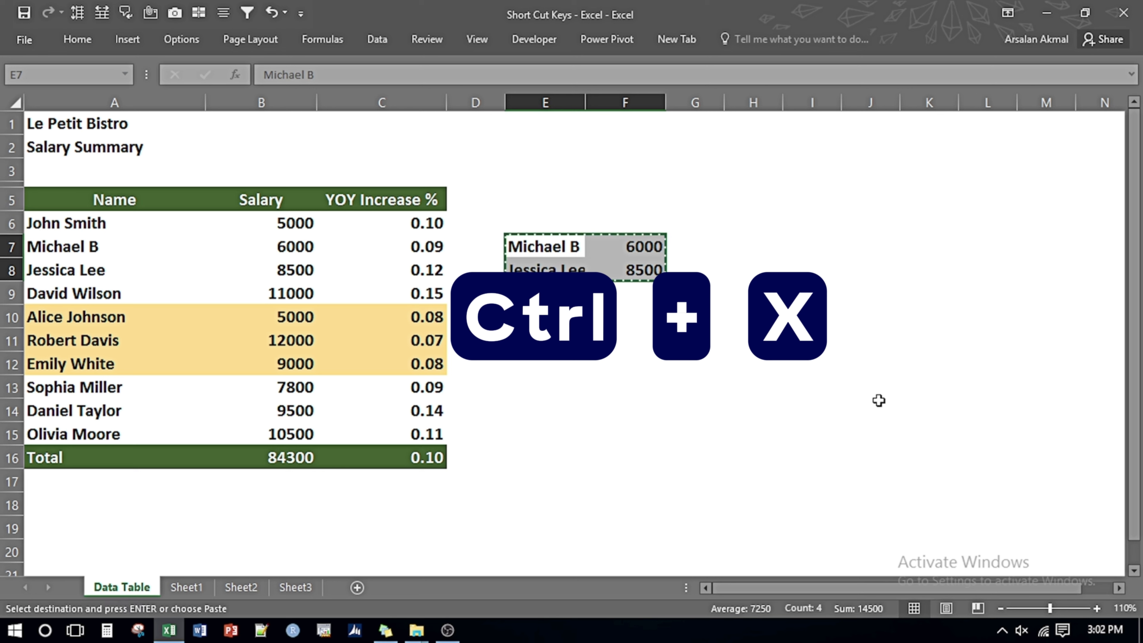
key(Down)
key(Down)
key(Down)
key(Down)
key(Down)
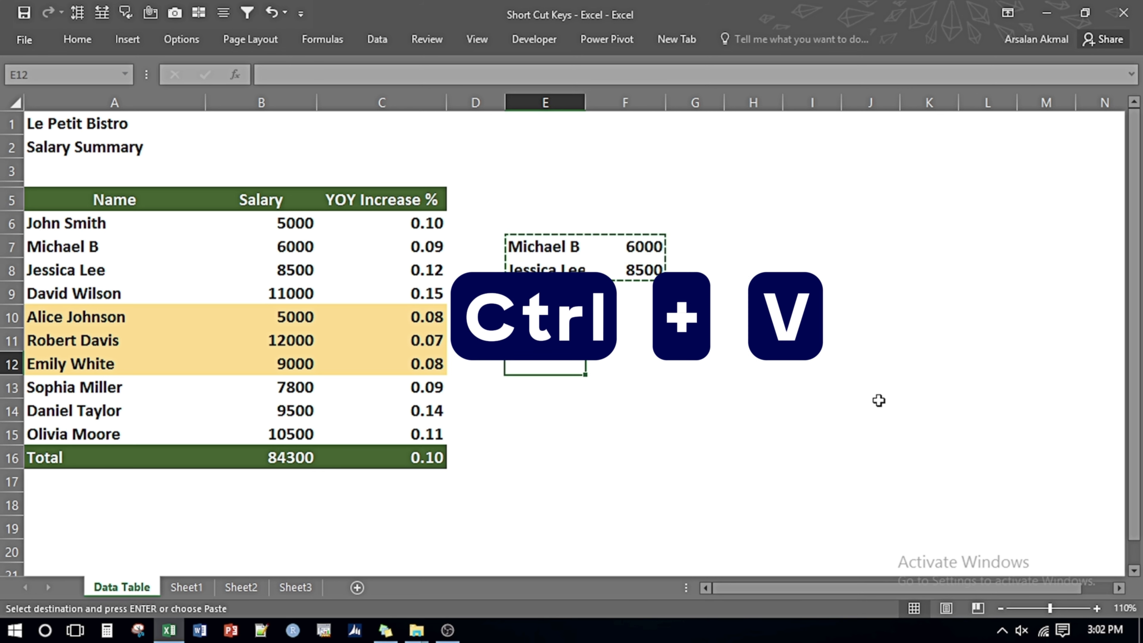
key(Return)
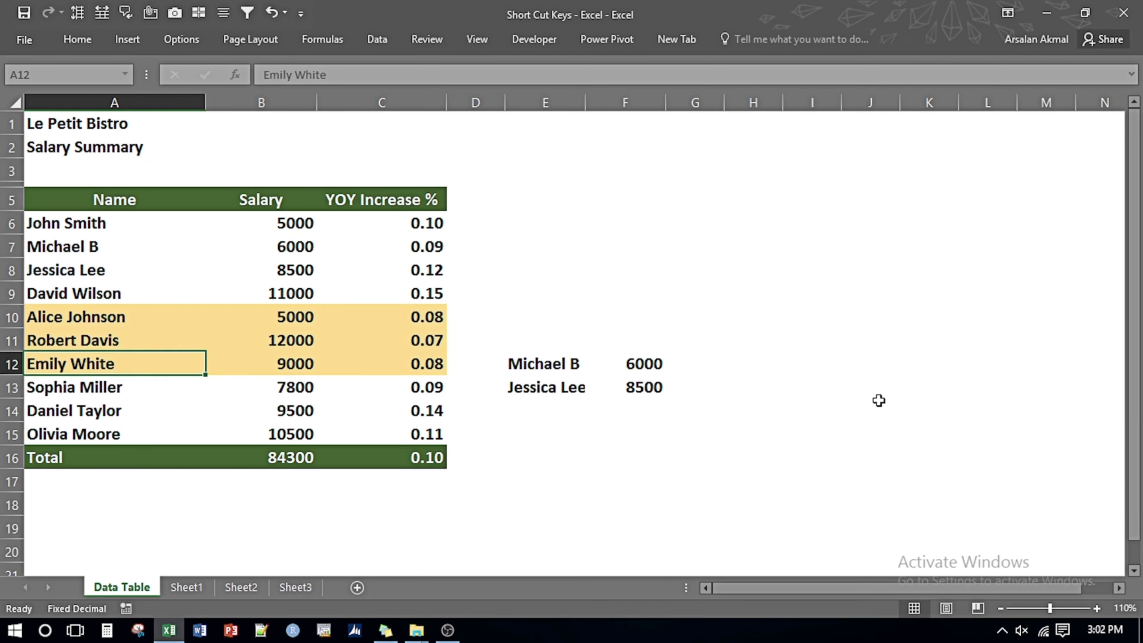
key(Up)
key(Up)
key(Up)
key(Up)
key(Up)
key(Up)
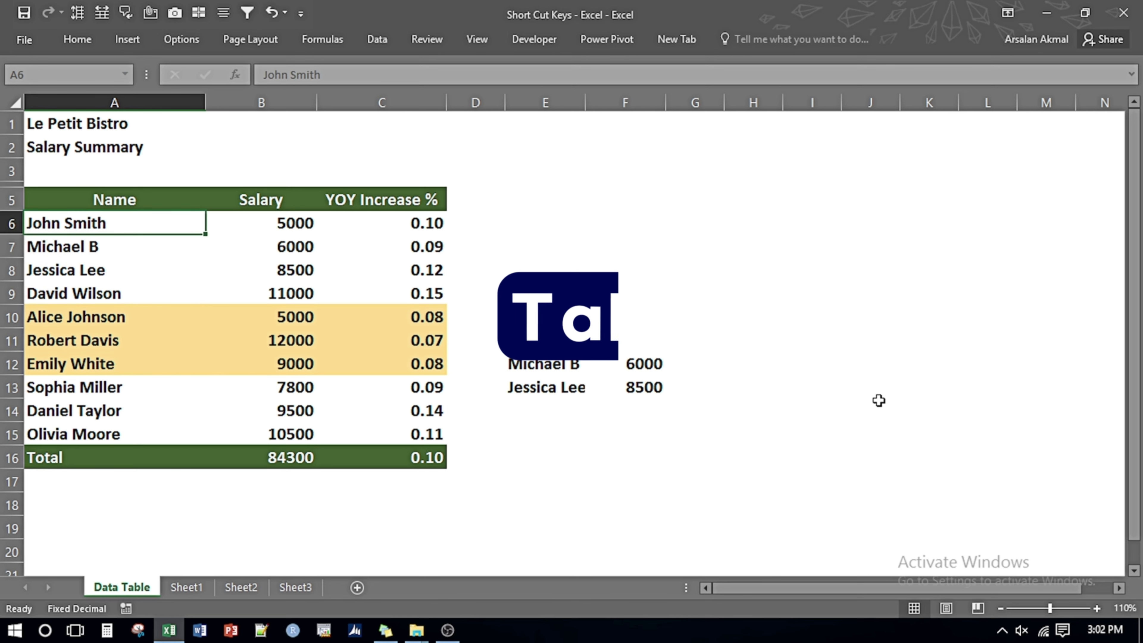
key(Tab)
key(Tab)
key(Tab)
key(Tab)
key(Tab)
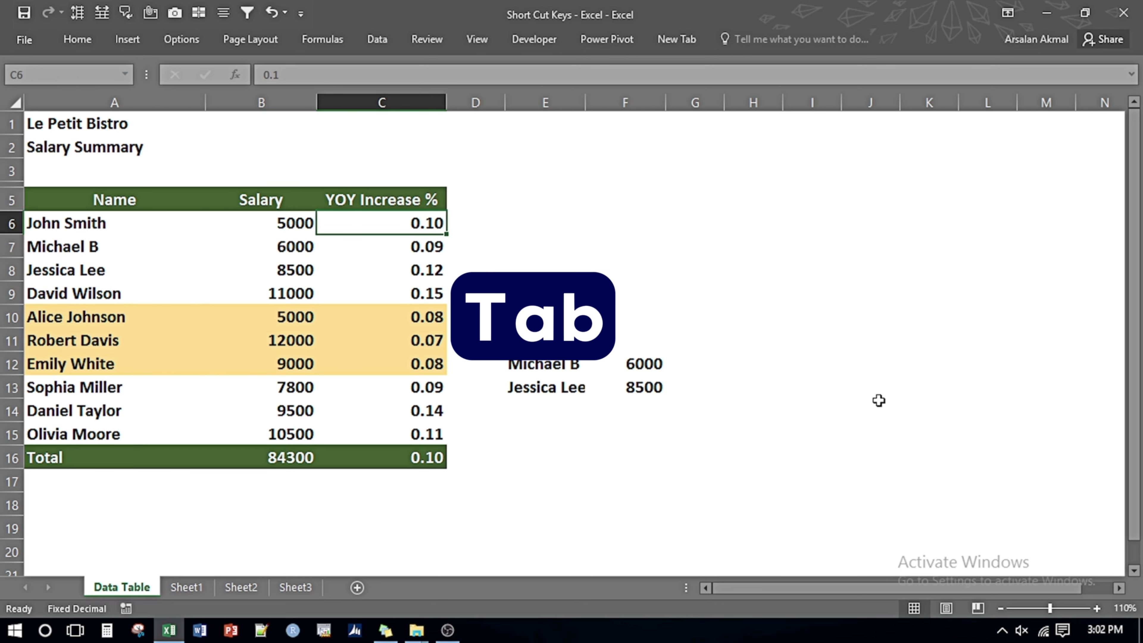
key(Tab)
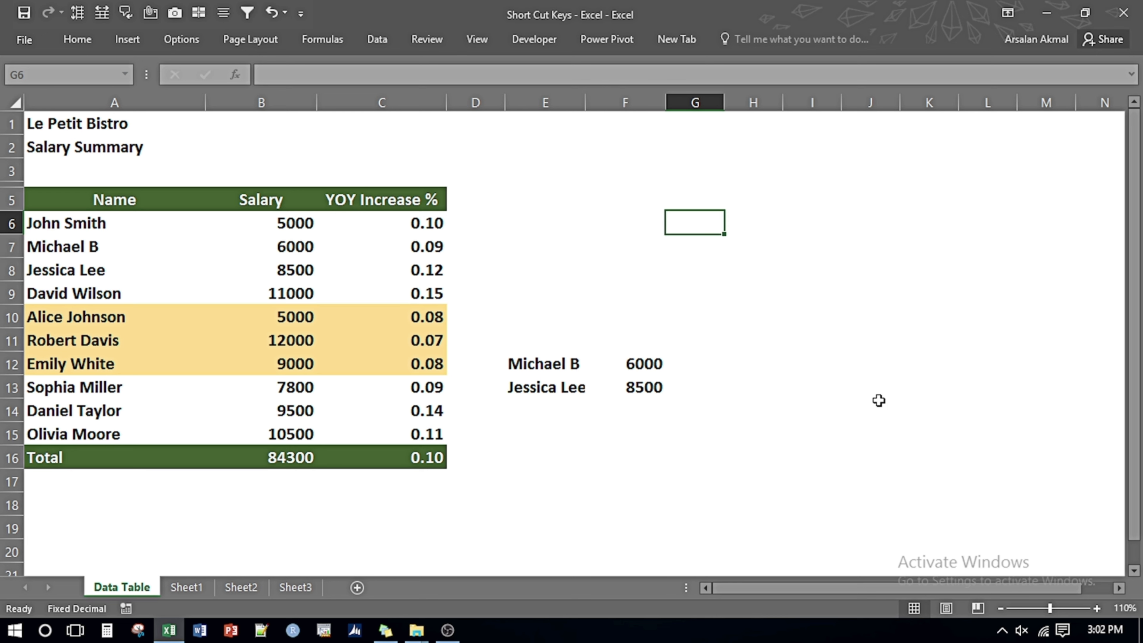
key(shift+Tab)
key(shift+Tab)
key(shift+Tab)
key(shift+Tab)
key(shift+Tab)
key(shift+Tab)
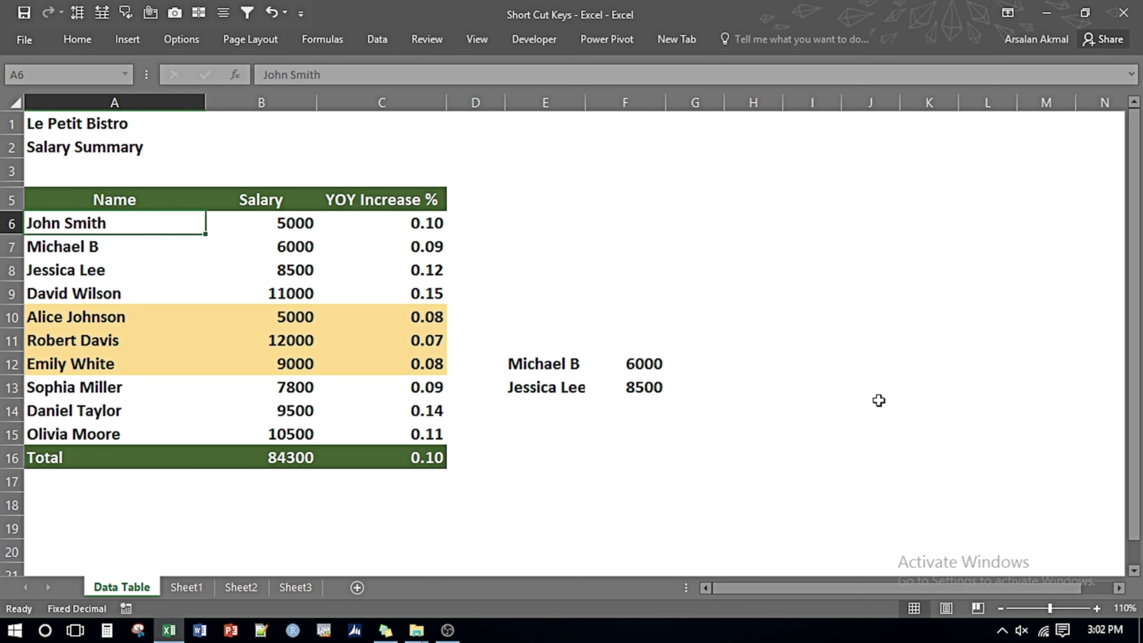
key(shift+Right)
key(shift+Right)
key(shift+Down)
key(shift+Down)
key(shift+Down)
key(shift+Down)
key(shift+Down)
key(shift+Down)
key(shift+Down)
key(shift+Down)
key(shift+Down)
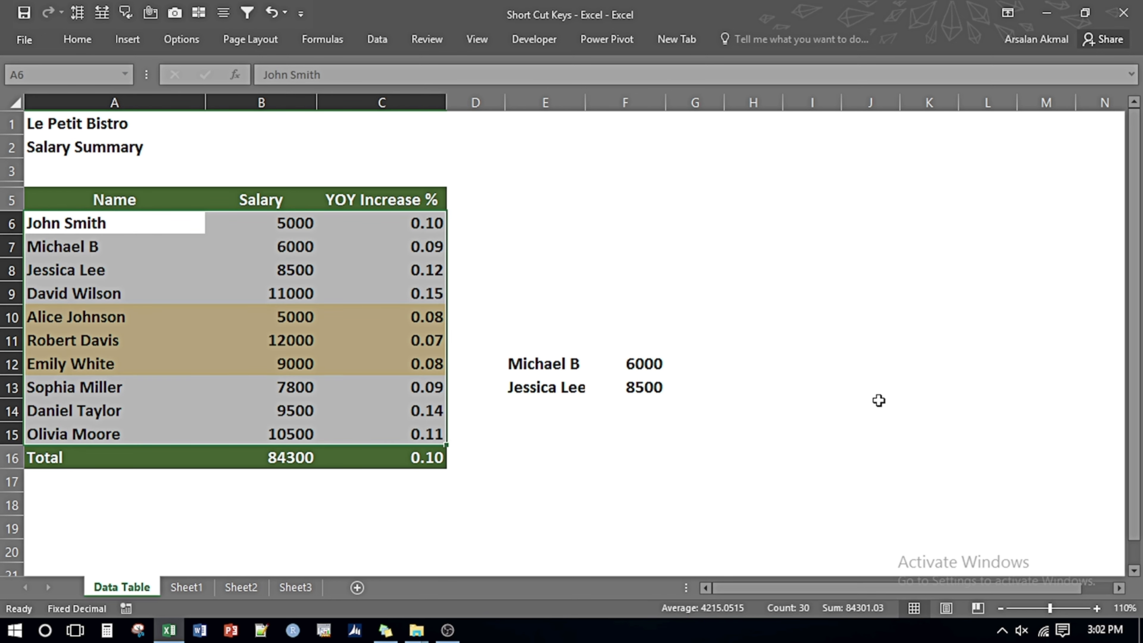
key(Tab)
key(Tab)
key(Tab)
key(Tab)
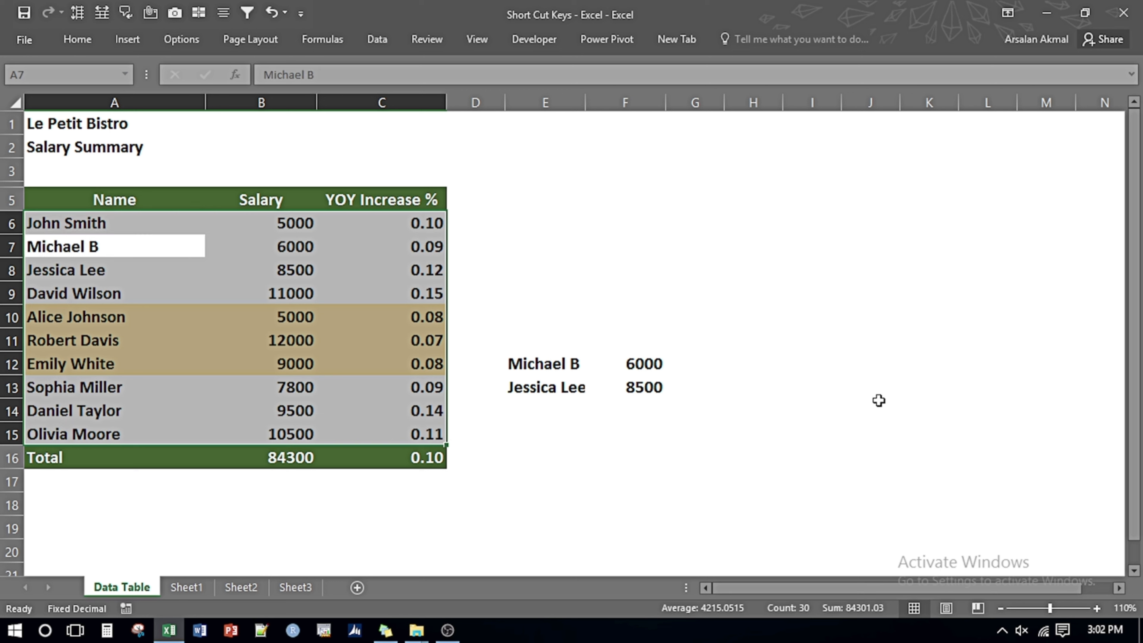
key(Tab)
key(Tab)
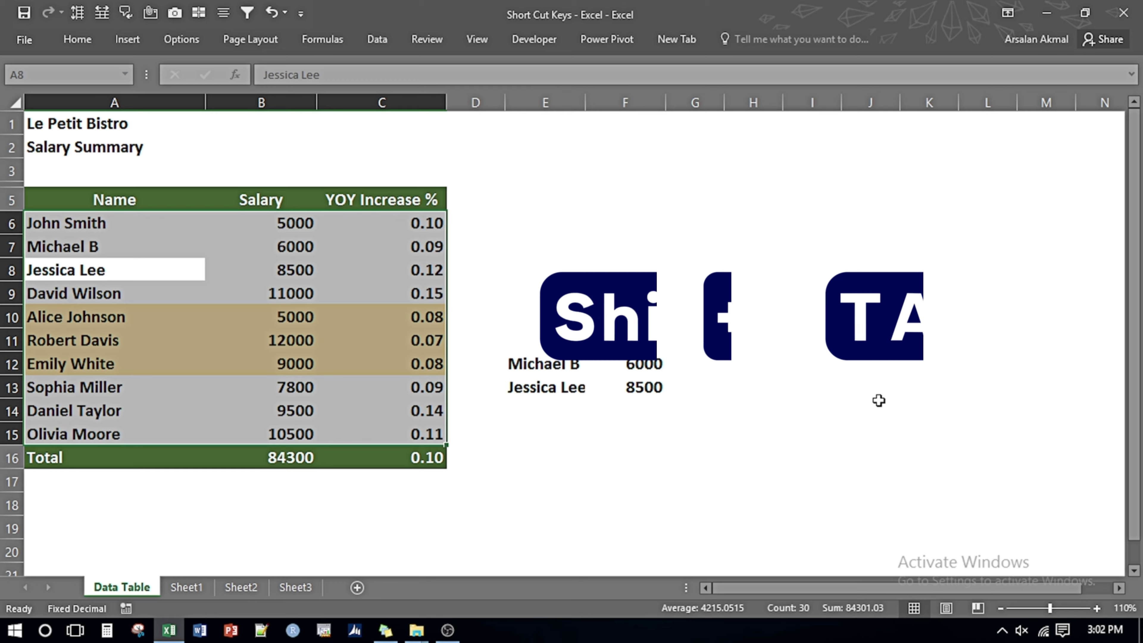
key(shift+Tab)
key(shift+Tab)
key(shift+Tab)
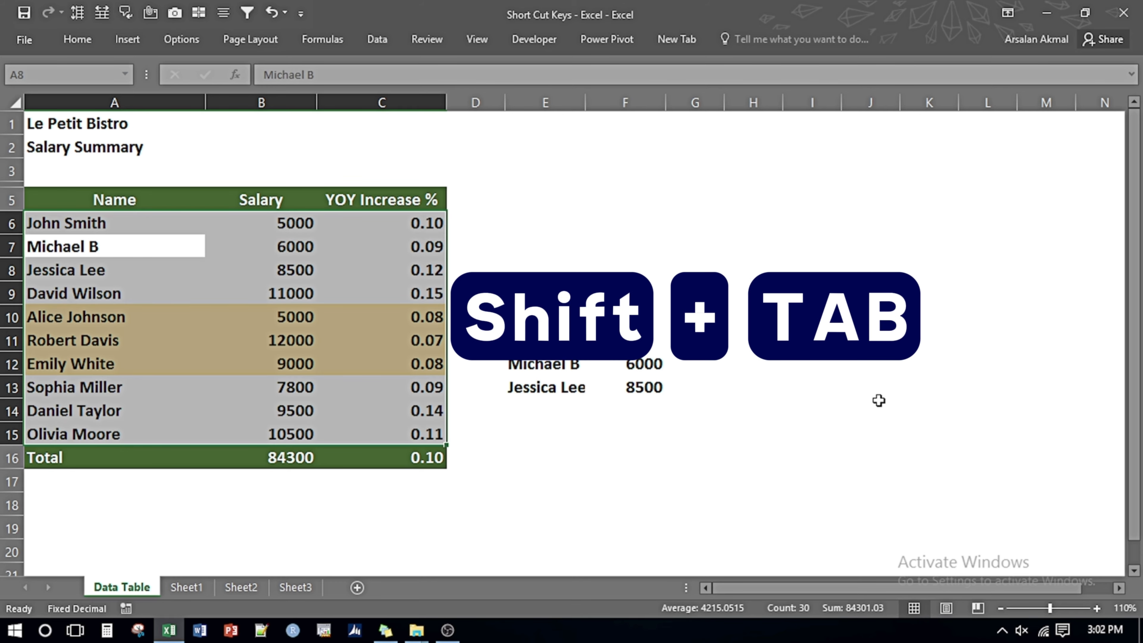
key(shift+Tab)
key(shift+Tab)
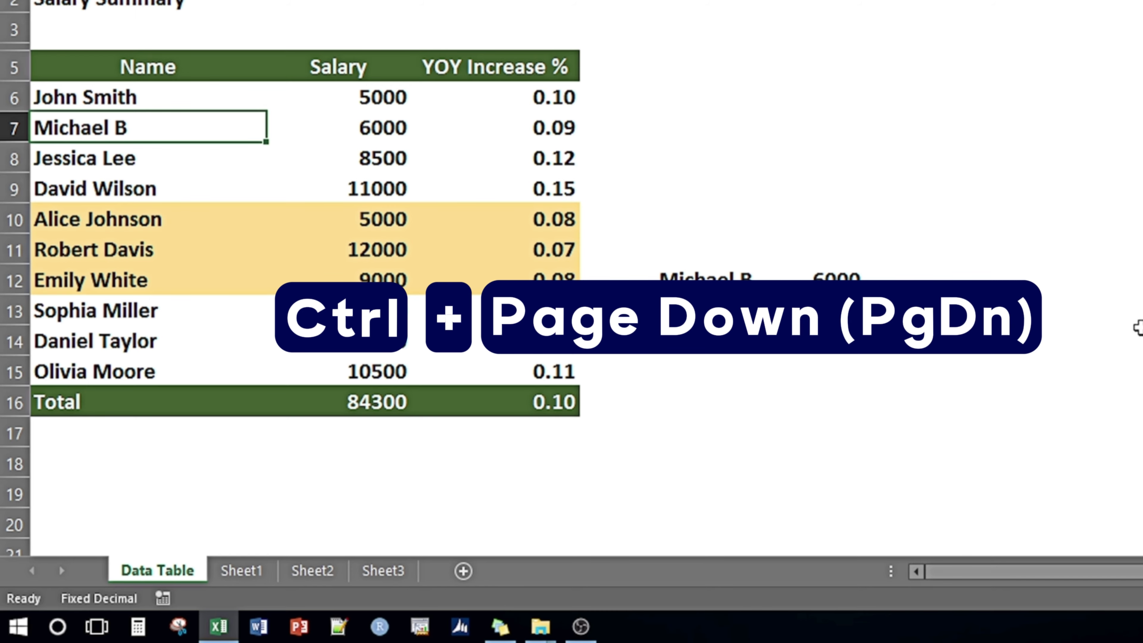
key(ctrl+Page_Down)
key(ctrl+Page_Down)
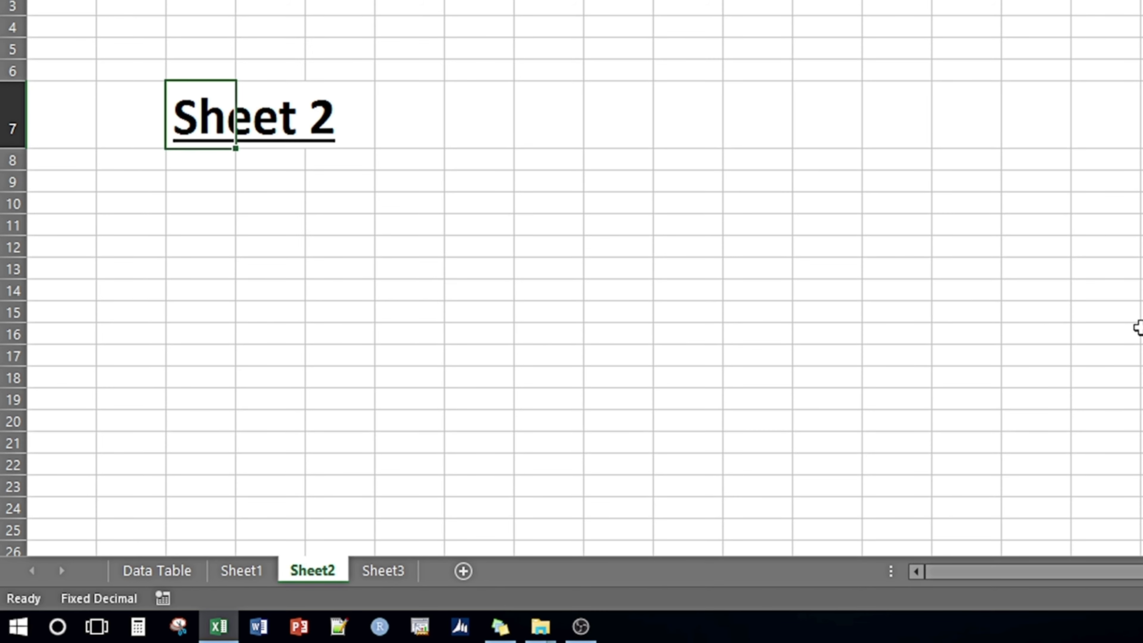
key(ctrl+Page_Down)
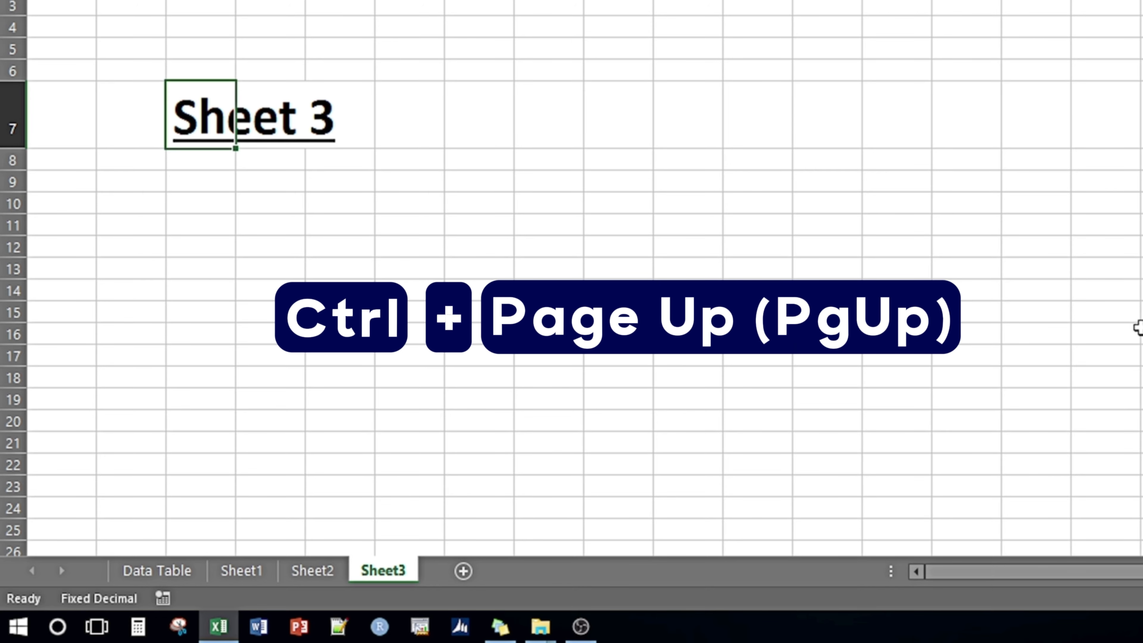
key(ctrl+Page_Up)
key(ctrl+Page_Up)
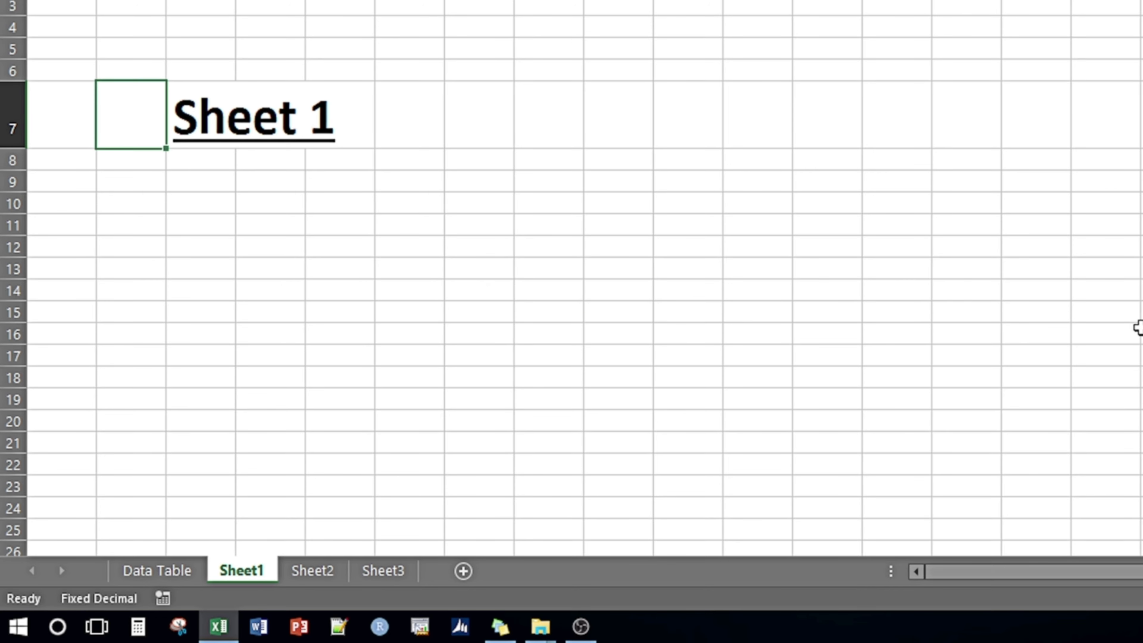
key(ctrl+Page_Up)
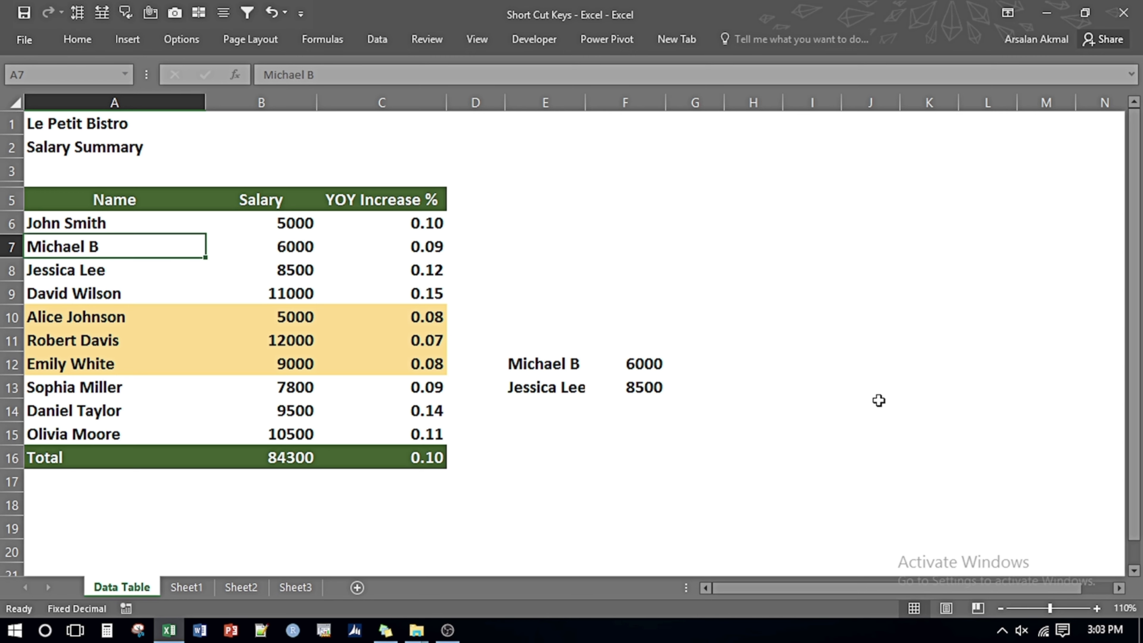
Add the comment 'Salary for 1st qtr' to cell A6.
key(Down)
key(Down)
key(Down)
key(Down)
key(Up)
key(Up)
key(Up)
key(Up)
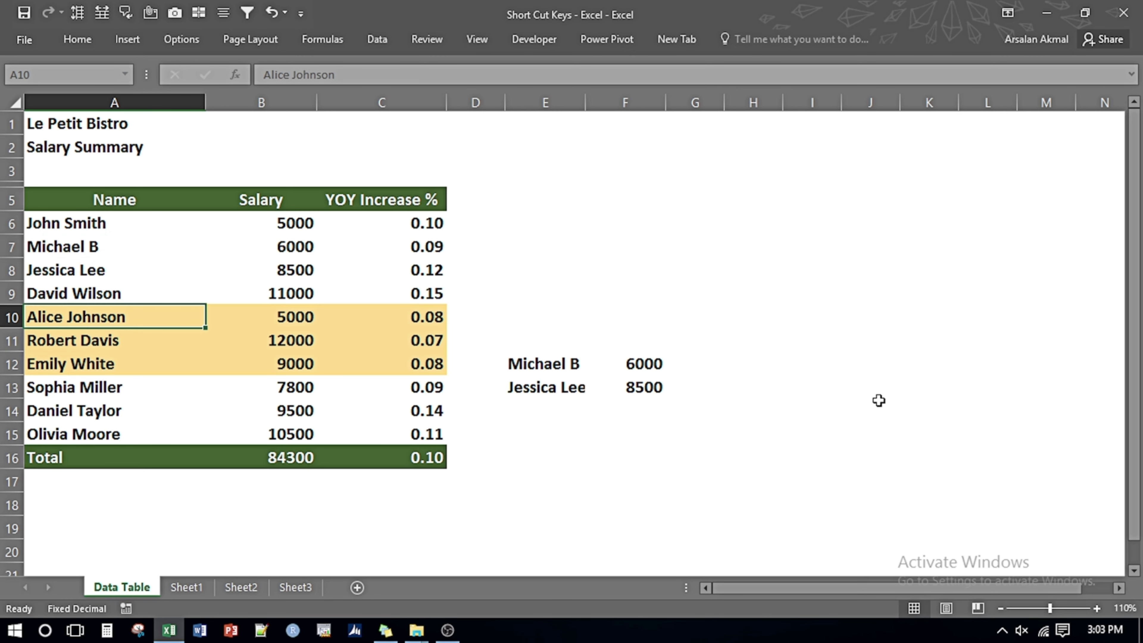
key(Up)
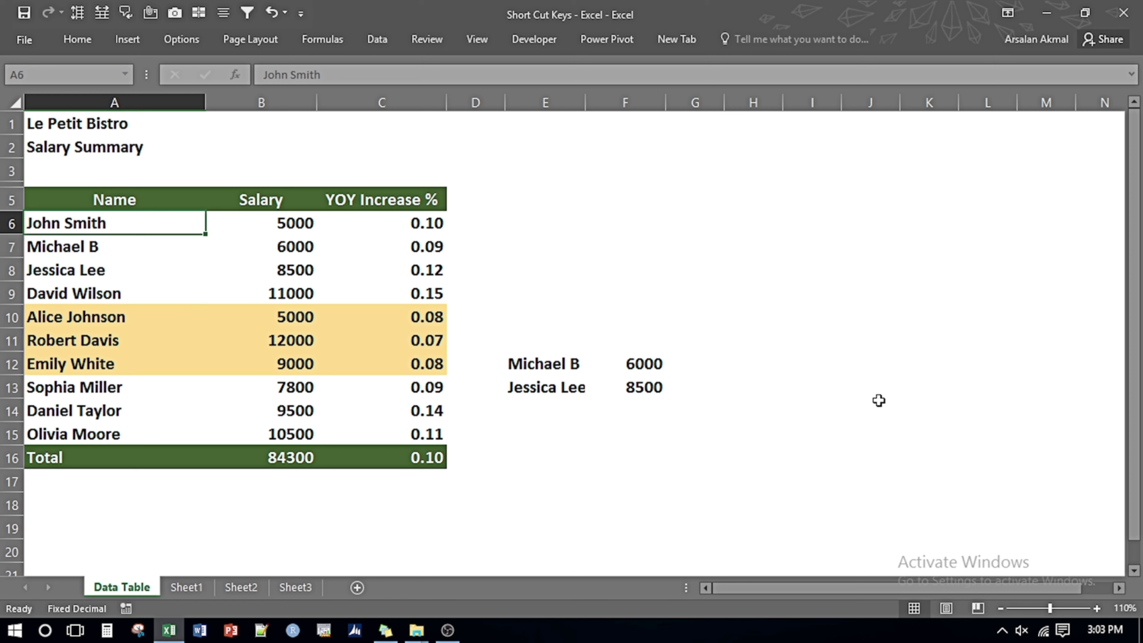
key(shift+F2)
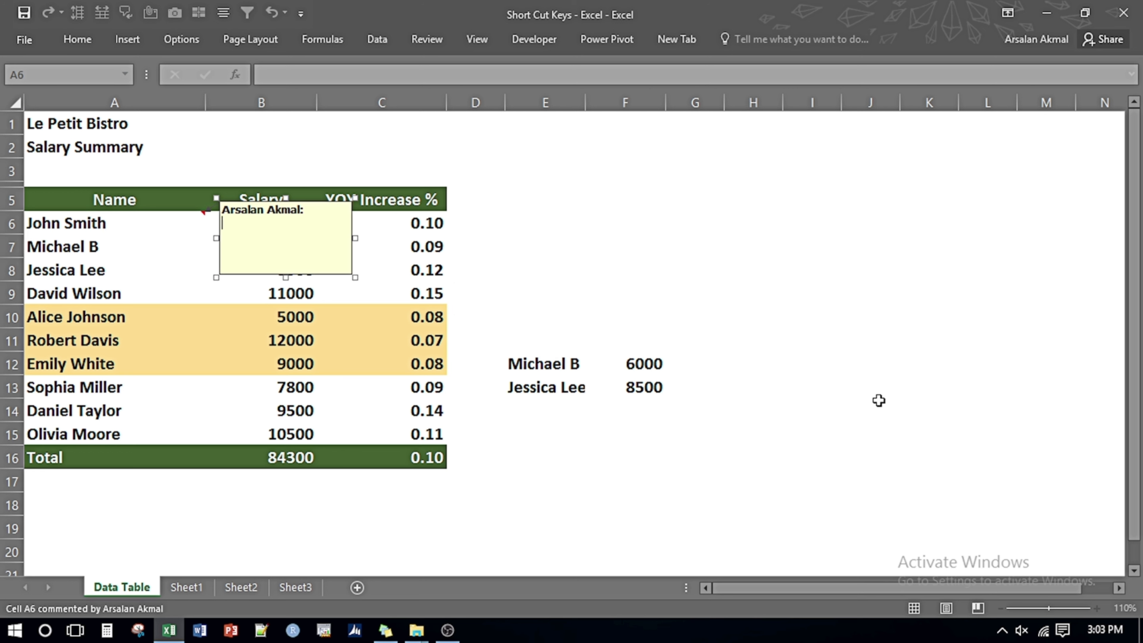
text(Salary for 1st qtr)
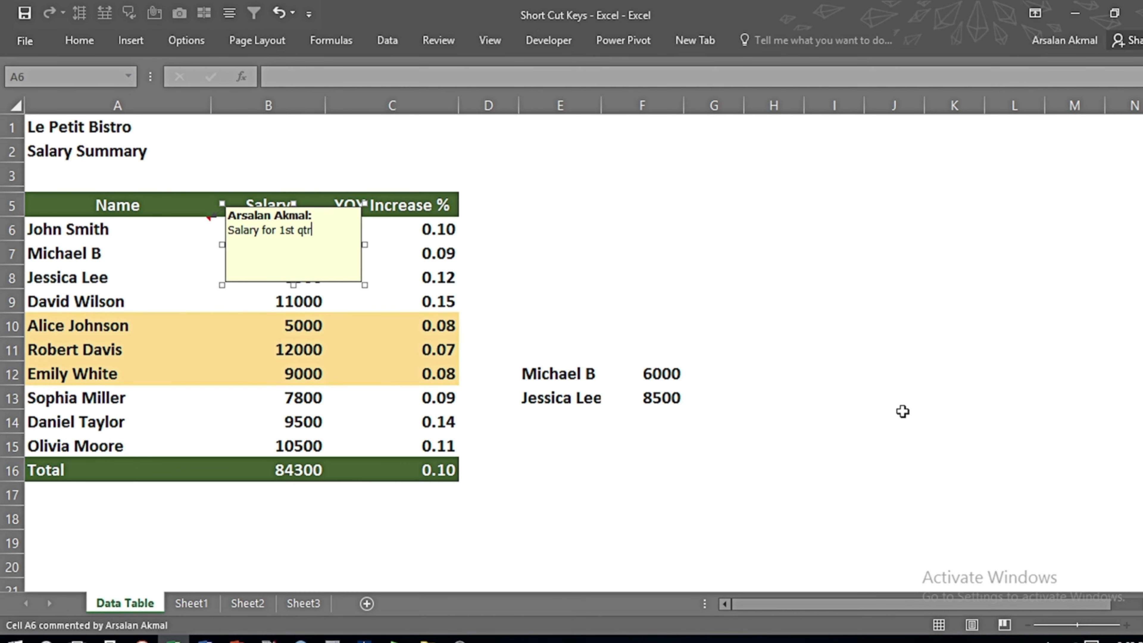
click(106, 320)
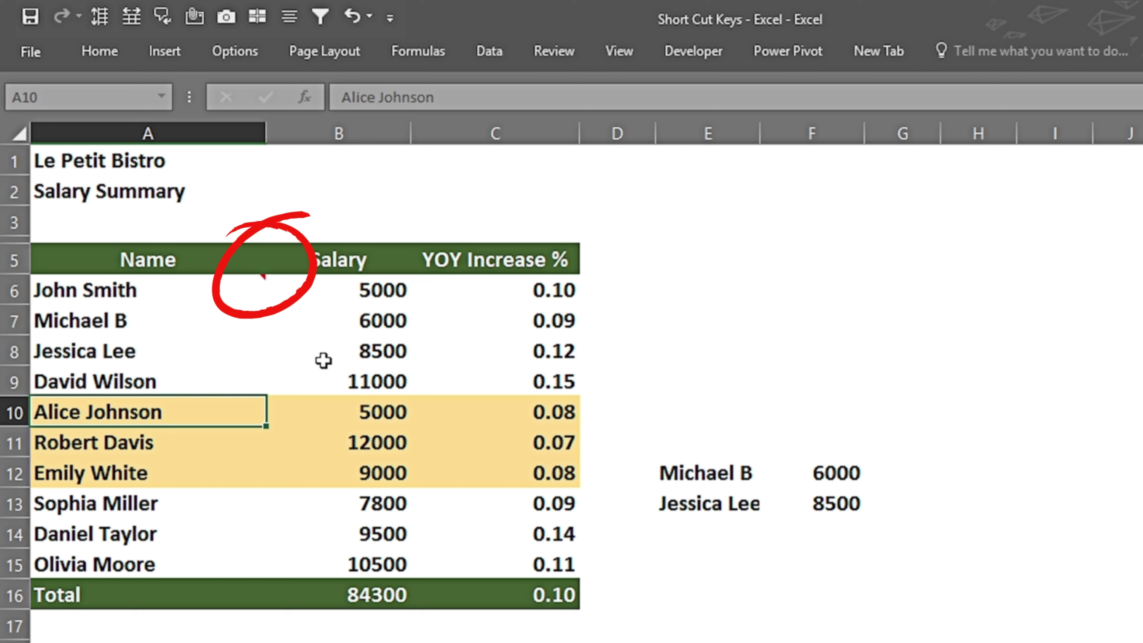
mouse_move(220, 290)
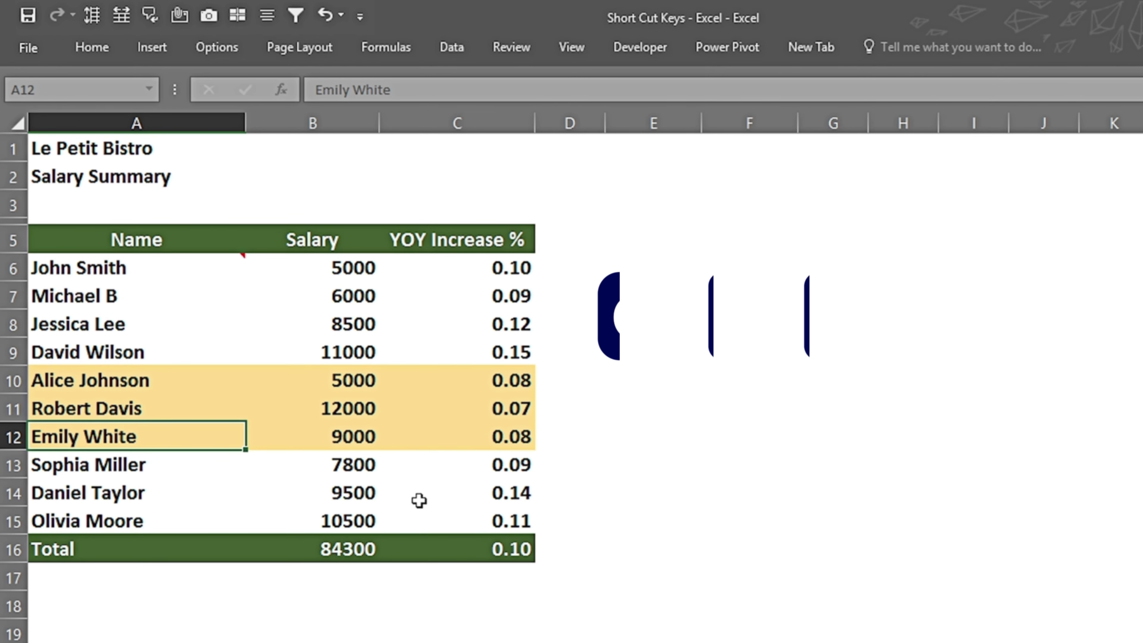
key(ctrl+t)
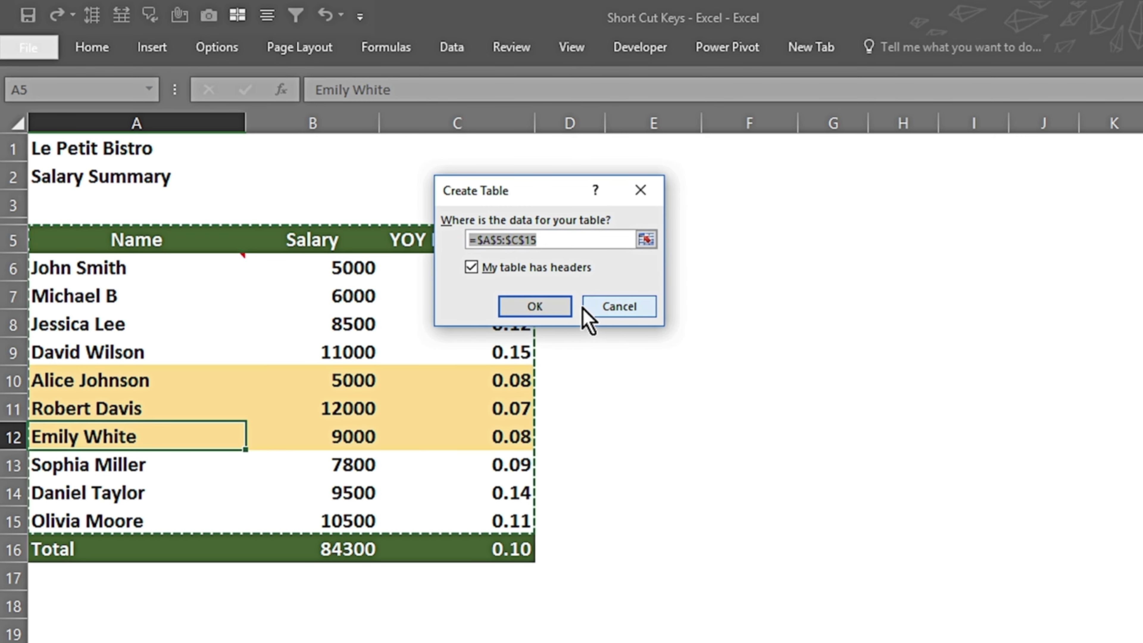
click(552, 309)
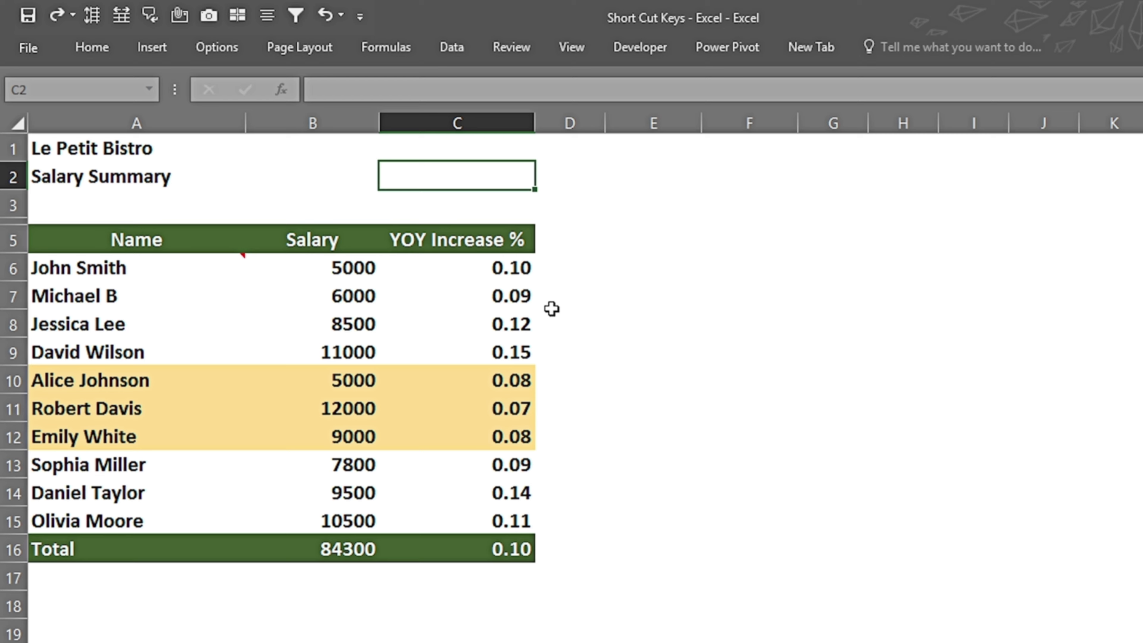
key(ctrl+shift+colon)
key(Return)
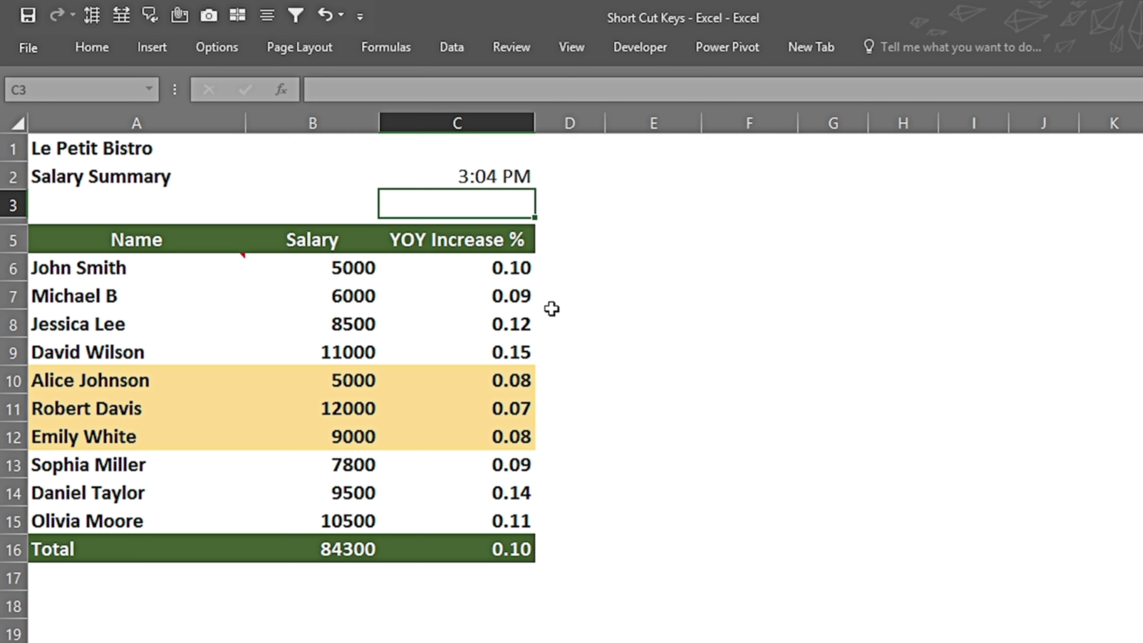
key(ctrl+semicolon)
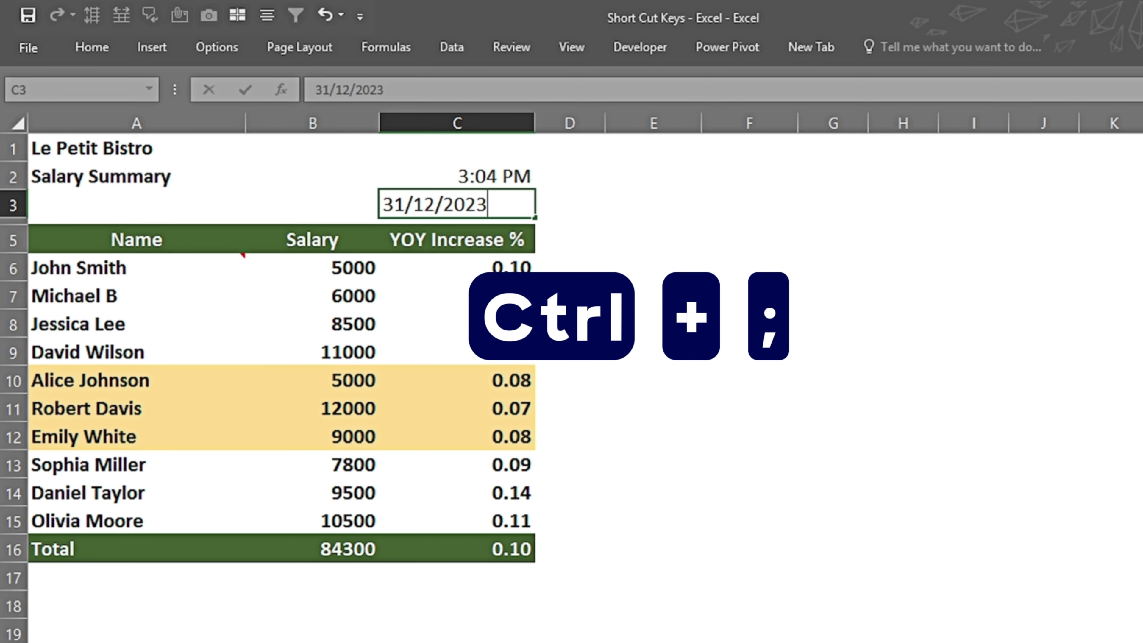
key(Return)
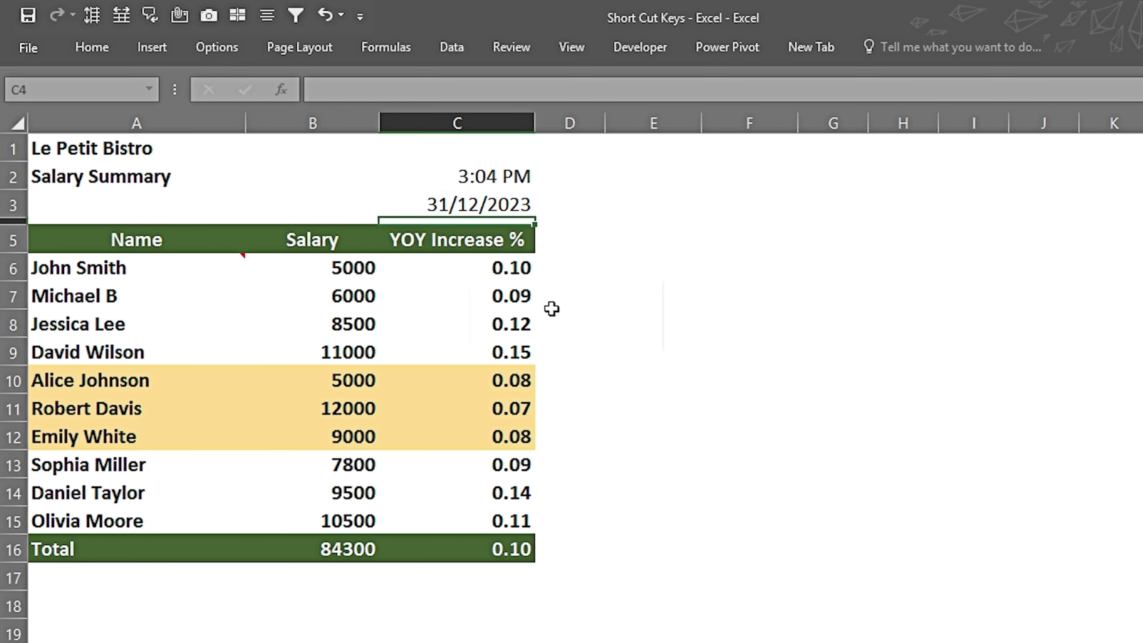
key(Up)
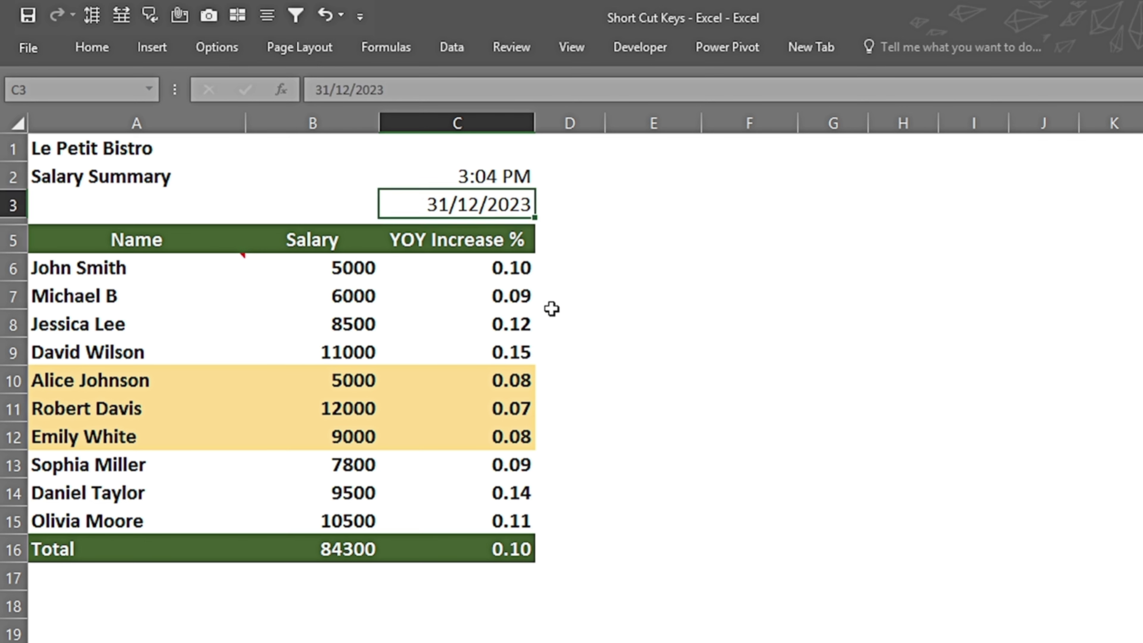
key(Left)
key(Left)
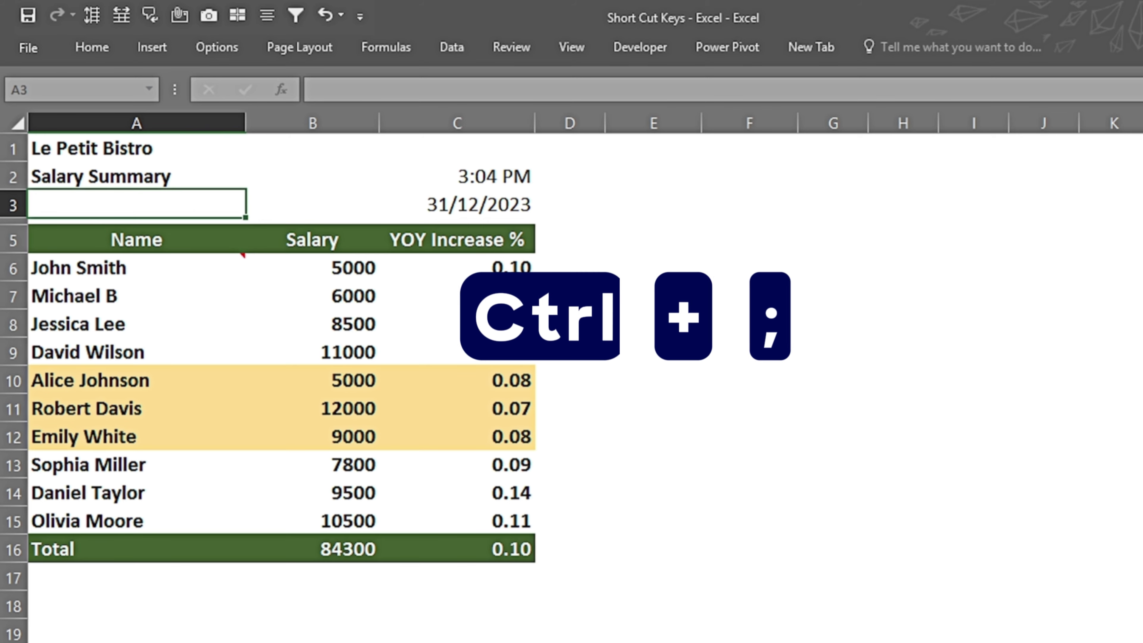
key(ctrl+semicolon)
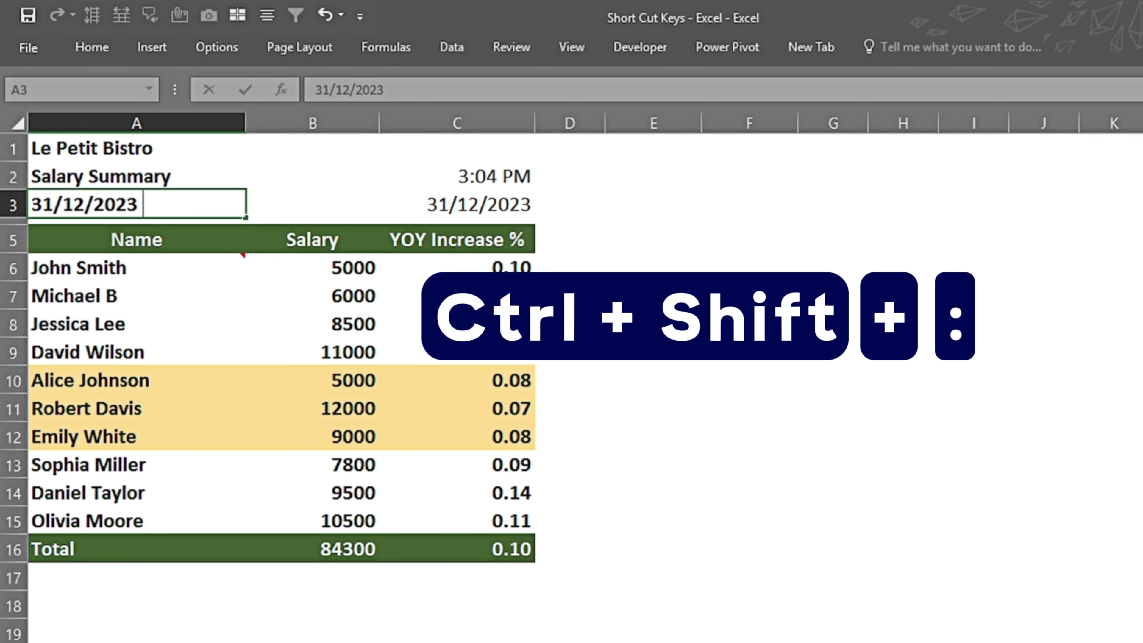
key(ctrl+shift+colon)
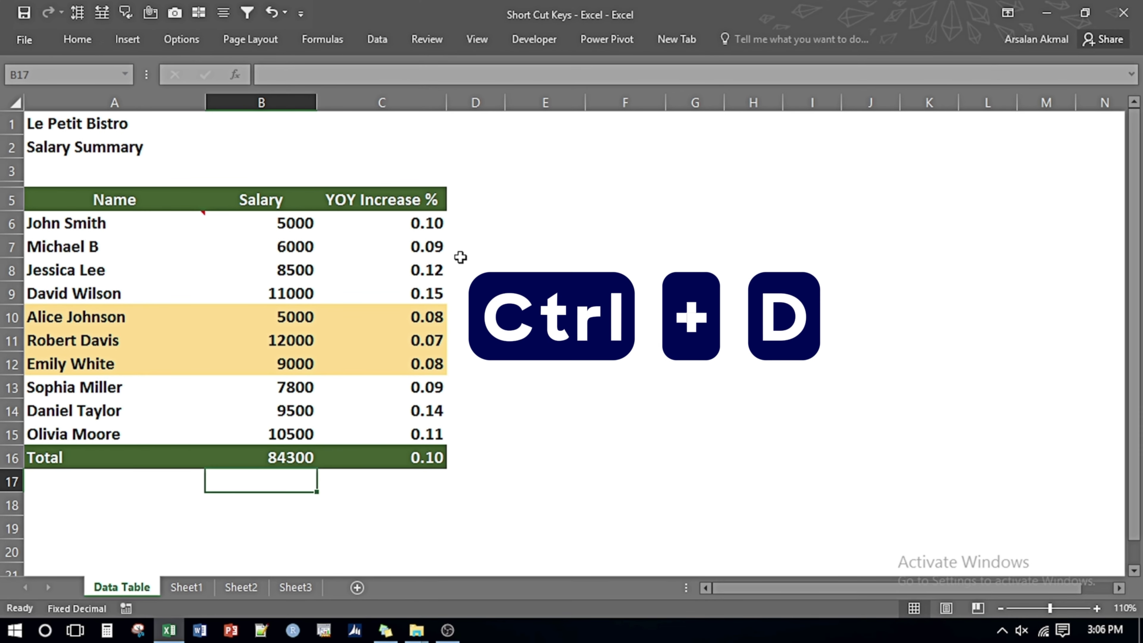
key(ctrl+d)
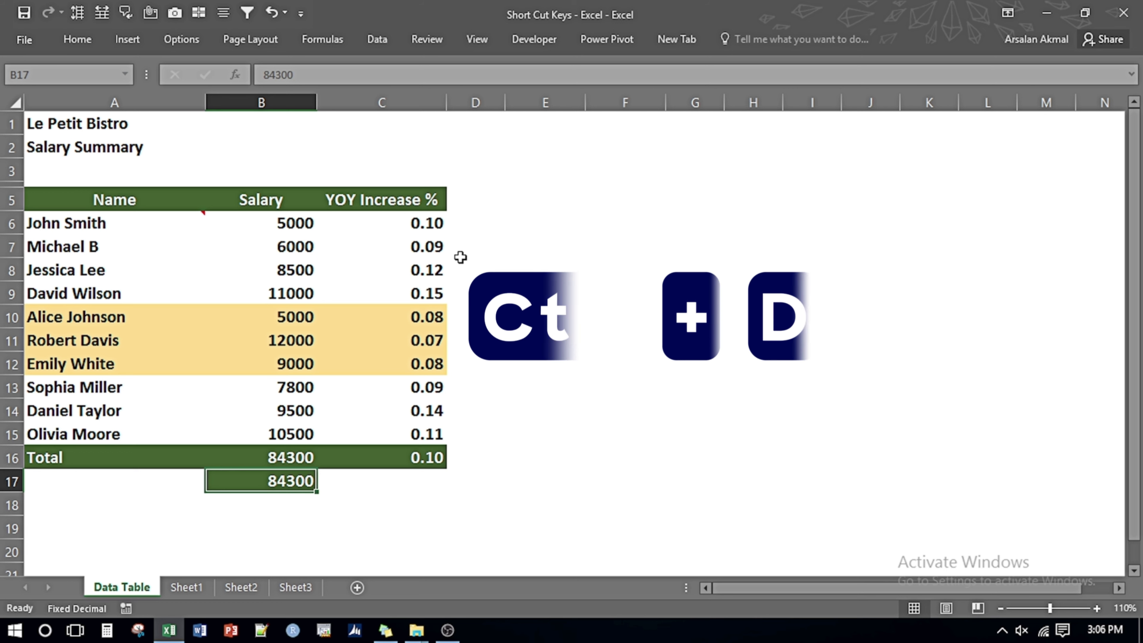
key(Return)
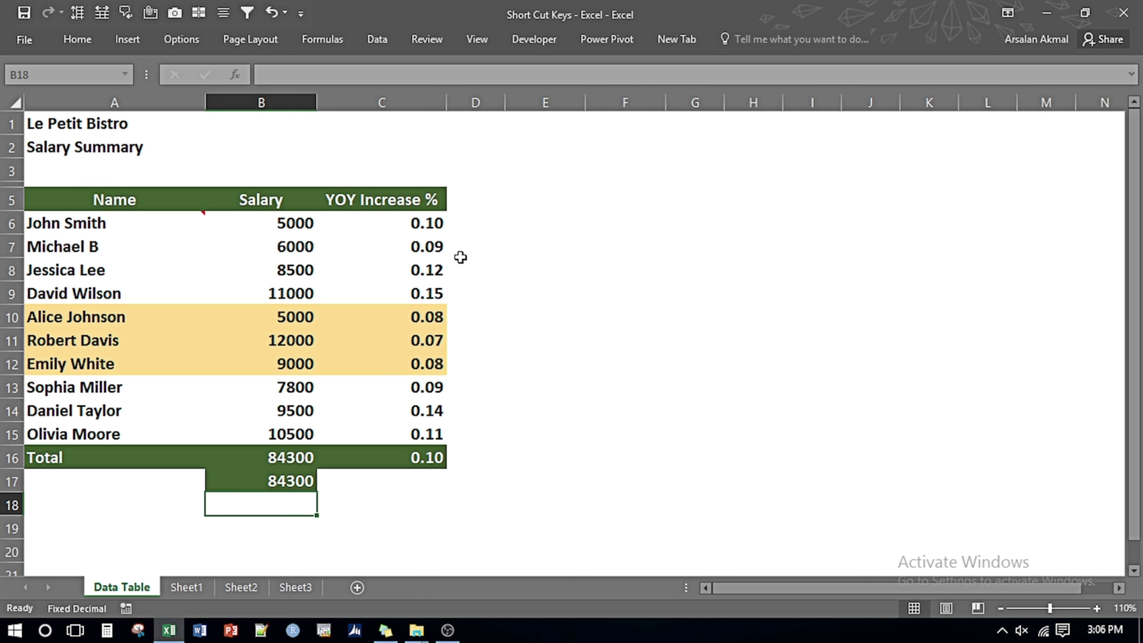
key(shift+Down)
key(shift+Down)
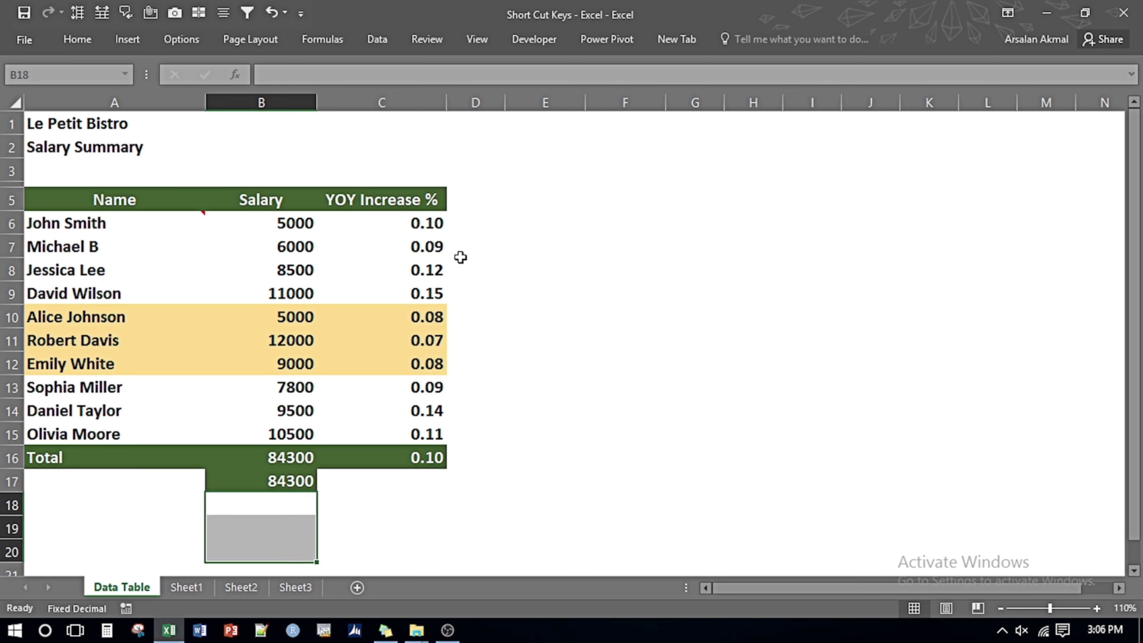
key(ctrl+z)
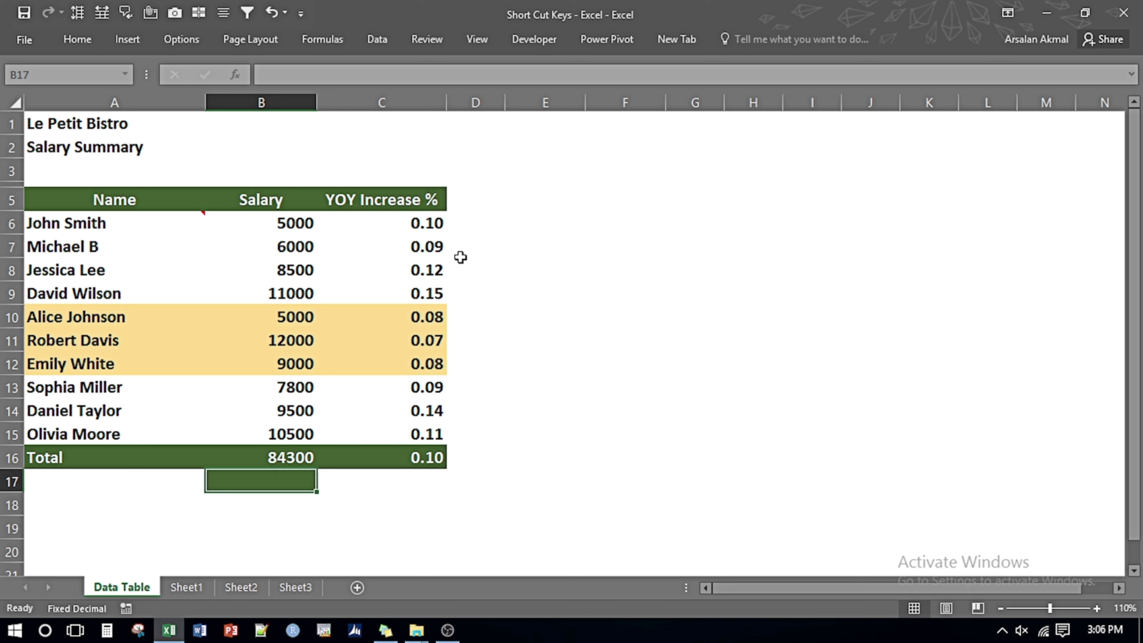
key(Up)
key(shift+Down)
key(shift+Down)
key(shift+Down)
key(shift+Down)
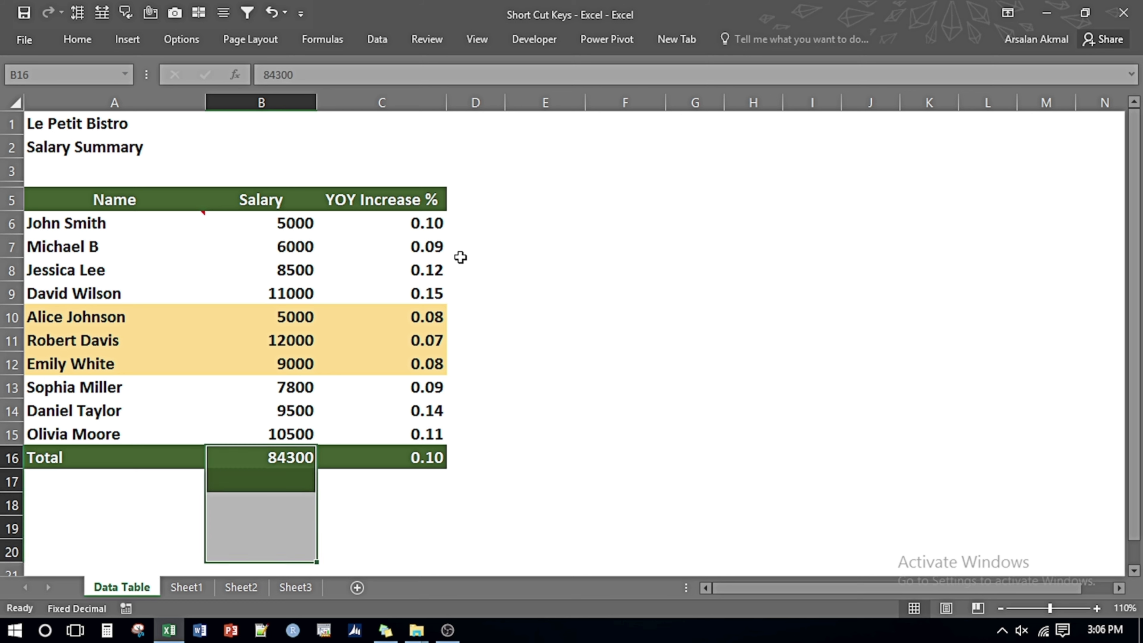
key(ctrl+d)
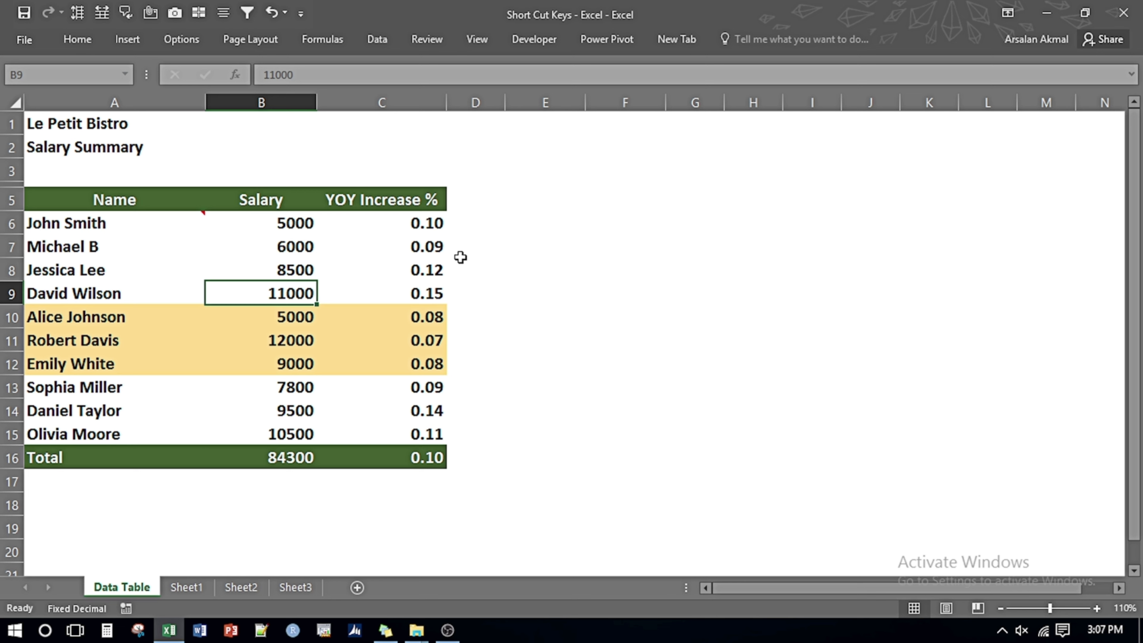
Apply comma format with two decimals to salaries B6:B16 and the -5000 in F6.
key(Up)
key(Up)
key(Up)
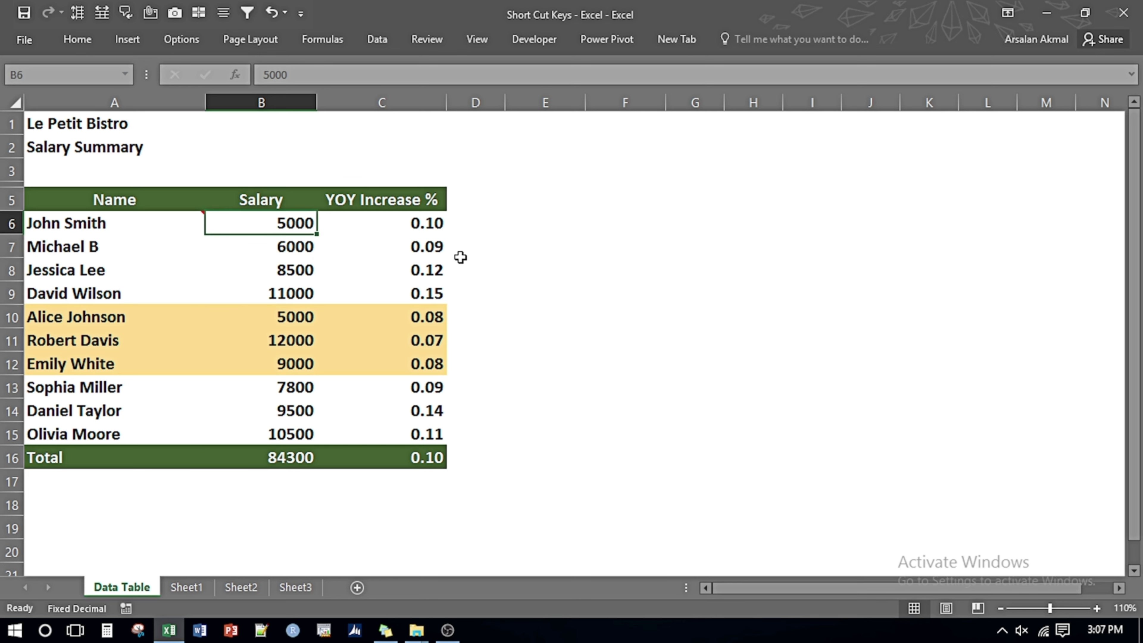
key(shift+Down)
key(shift+Down)
key(shift+Down)
key(shift+Down)
key(shift+Down)
key(shift+Down)
key(shift+Down)
key(shift+Down)
key(shift+Down)
key(shift+Down)
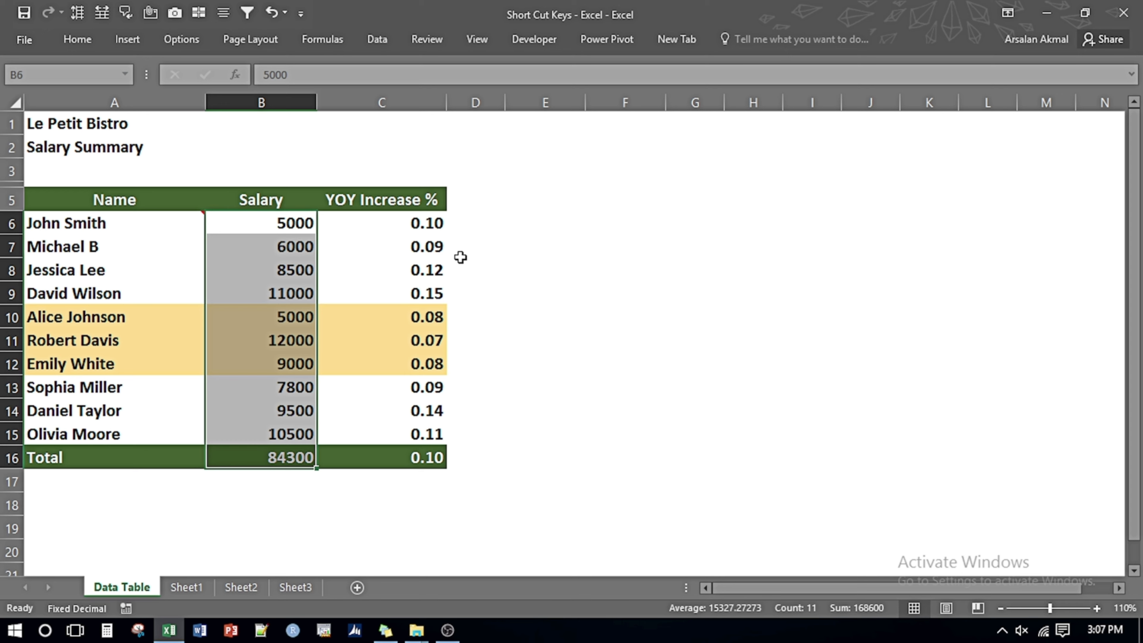
key(ctrl+shift+exclam)
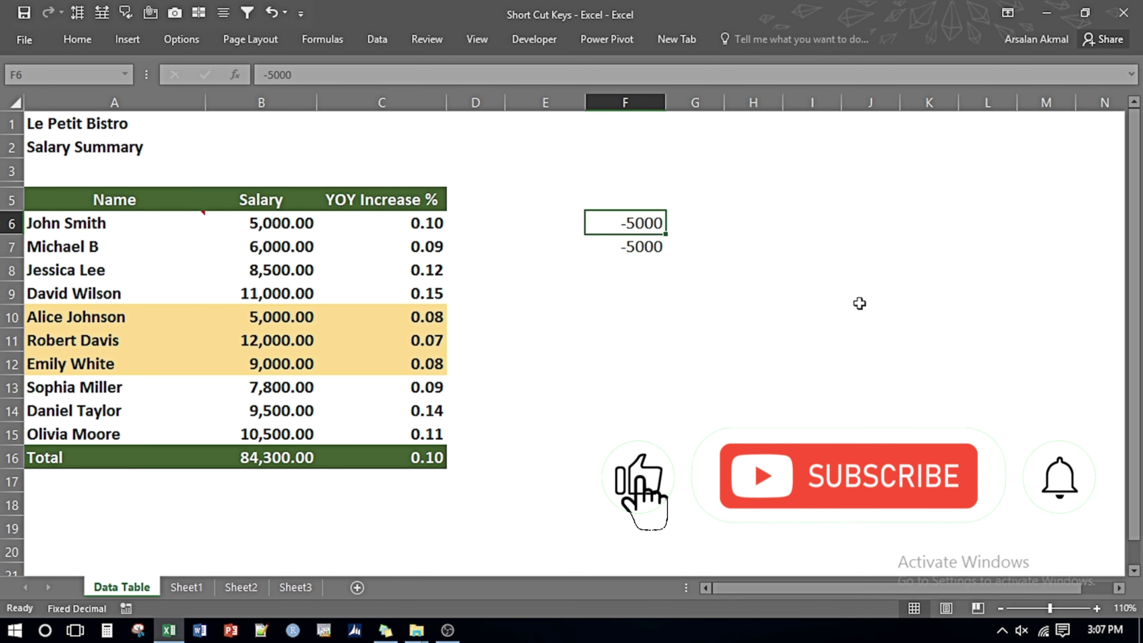
key(ctrl+shift+1)
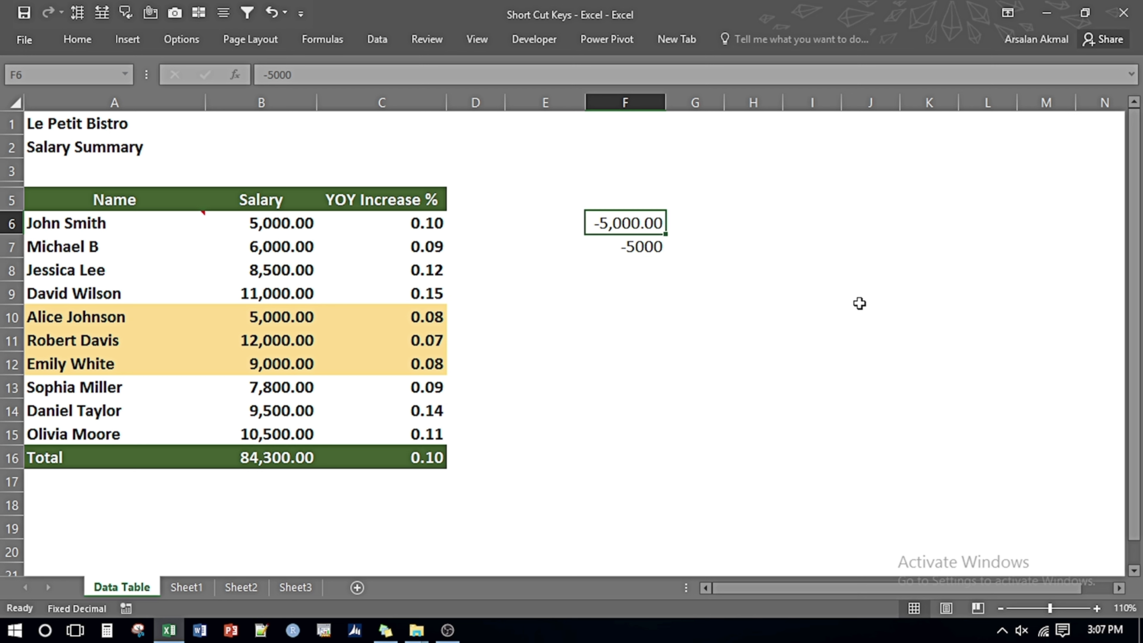
key(Down)
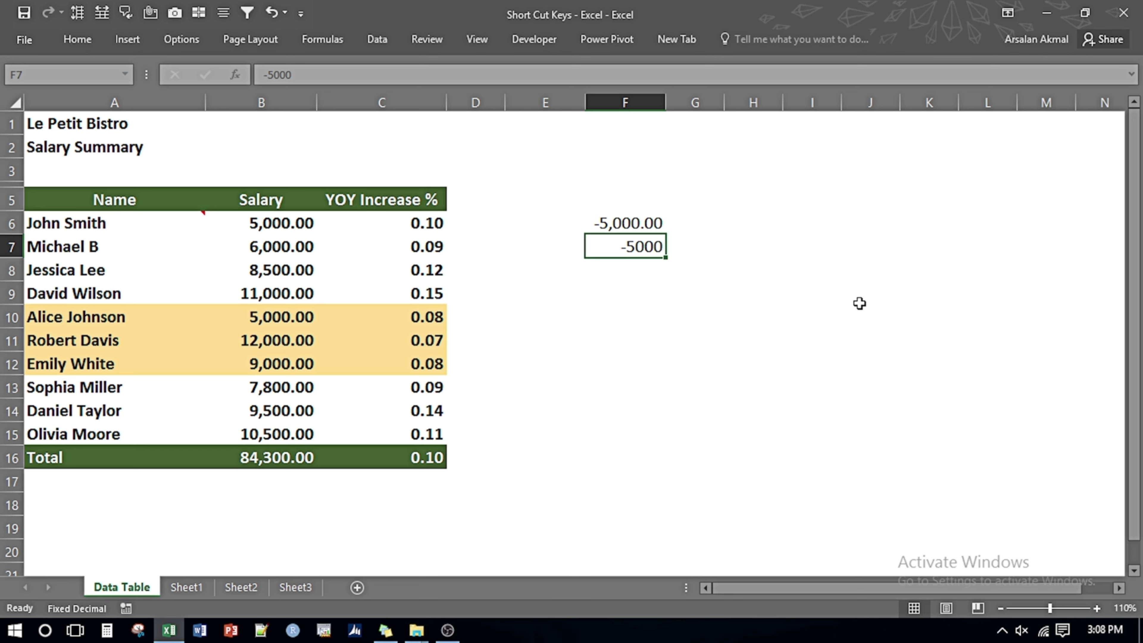
Format F7 as currency so it shows ($5,000.00), and widen column F to fit.
key(ctrl+shift+4)
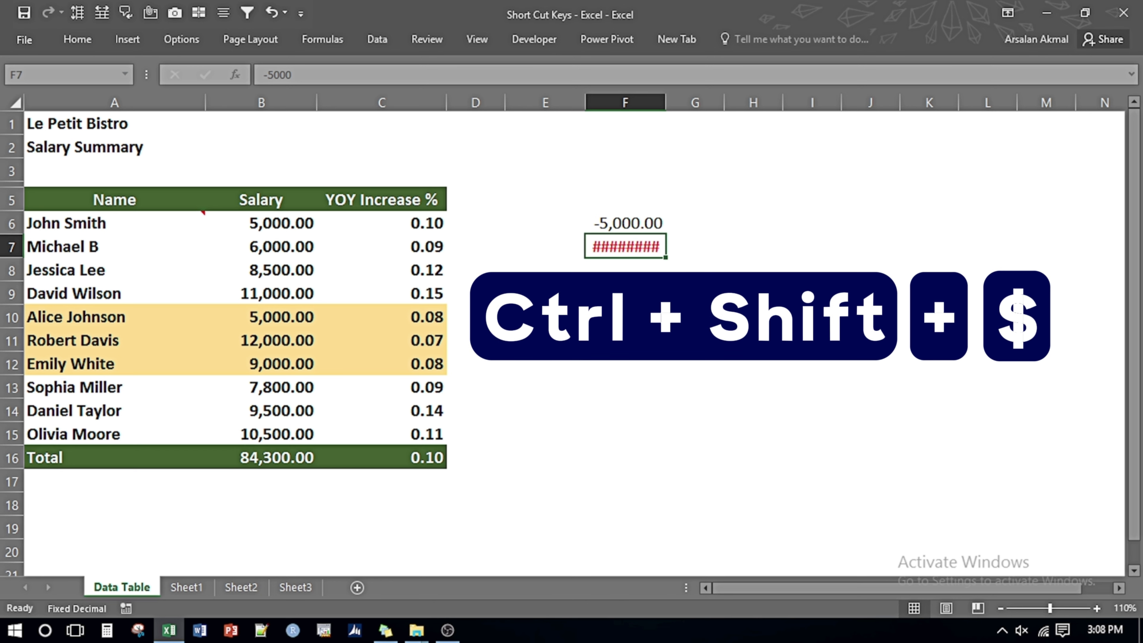
drag(665, 102, 697, 102)
click(688, 356)
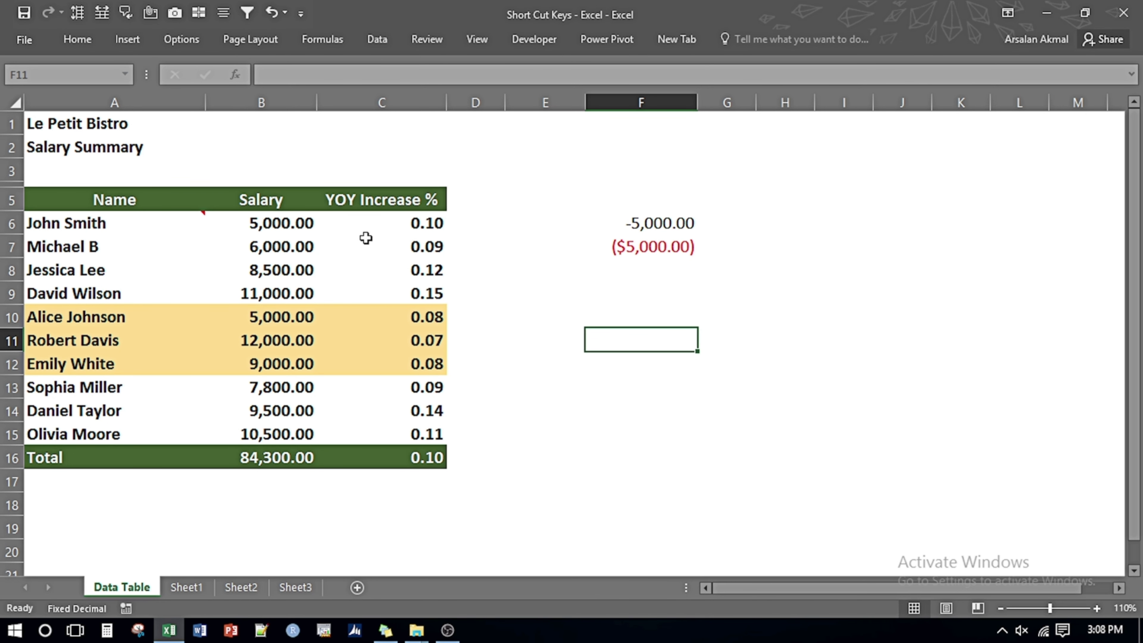
Format YOY Increase % cells C6:C16 as whole percentages such as 10% and 9%.
click(366, 238)
key(Up)
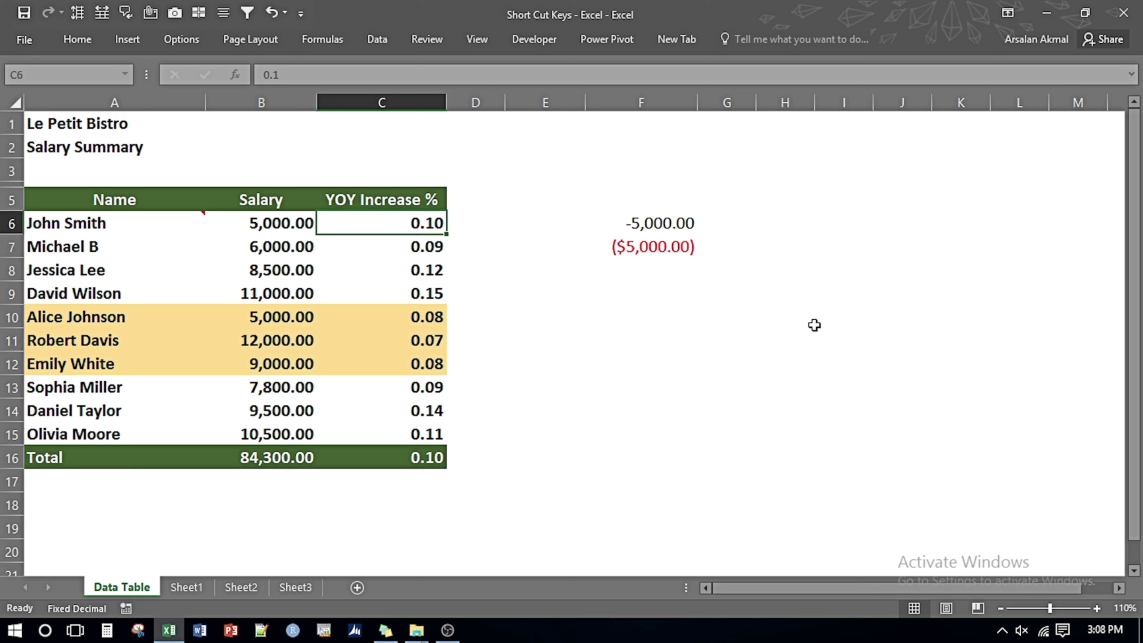
key(shift+Down)
key(shift+Down)
key(shift+Down)
key(shift+Down)
key(shift+Down)
key(shift+Down)
key(shift+Down)
key(shift+Down)
key(shift+Down)
key(shift+Down)
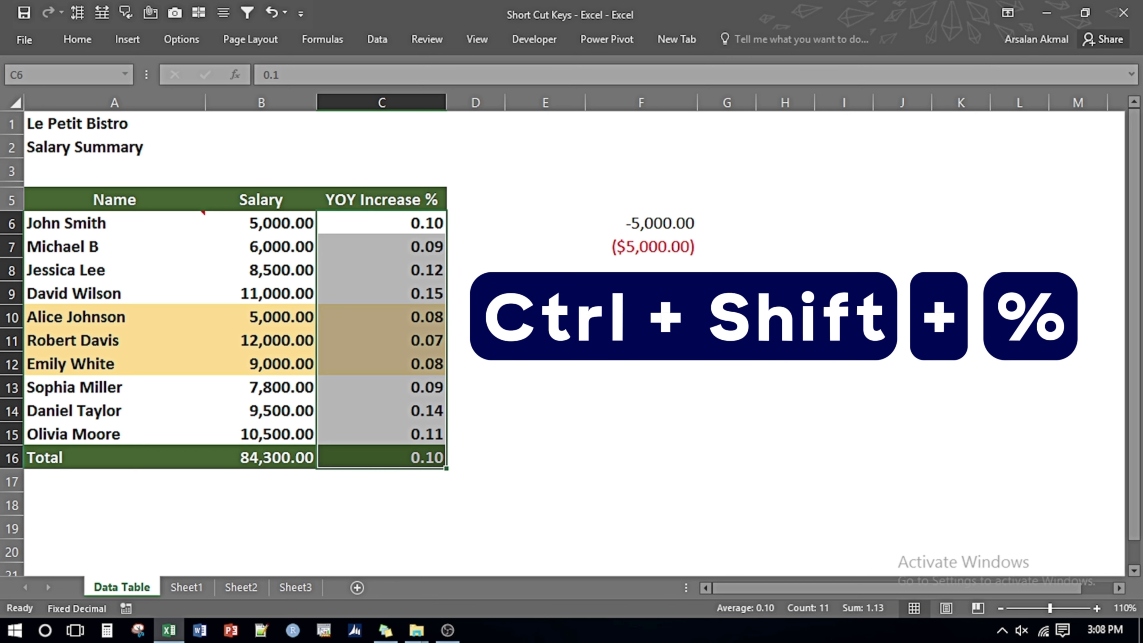
key(ctrl+shift+percent)
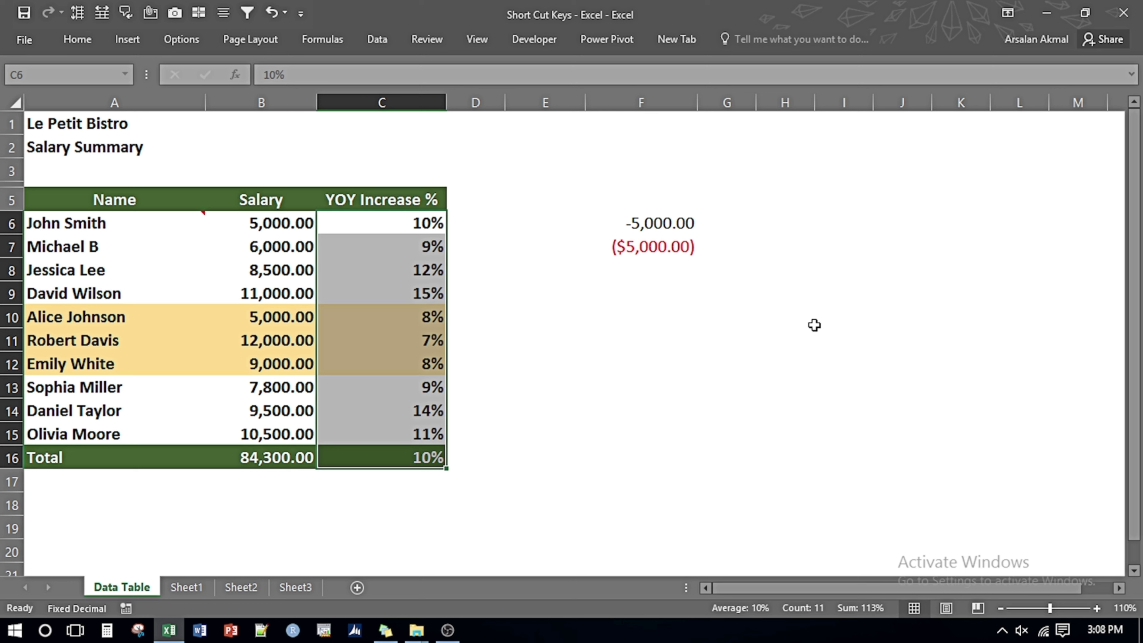
key(Down)
key(Down)
key(Down)
key(Left)
key(Left)
key(Right)
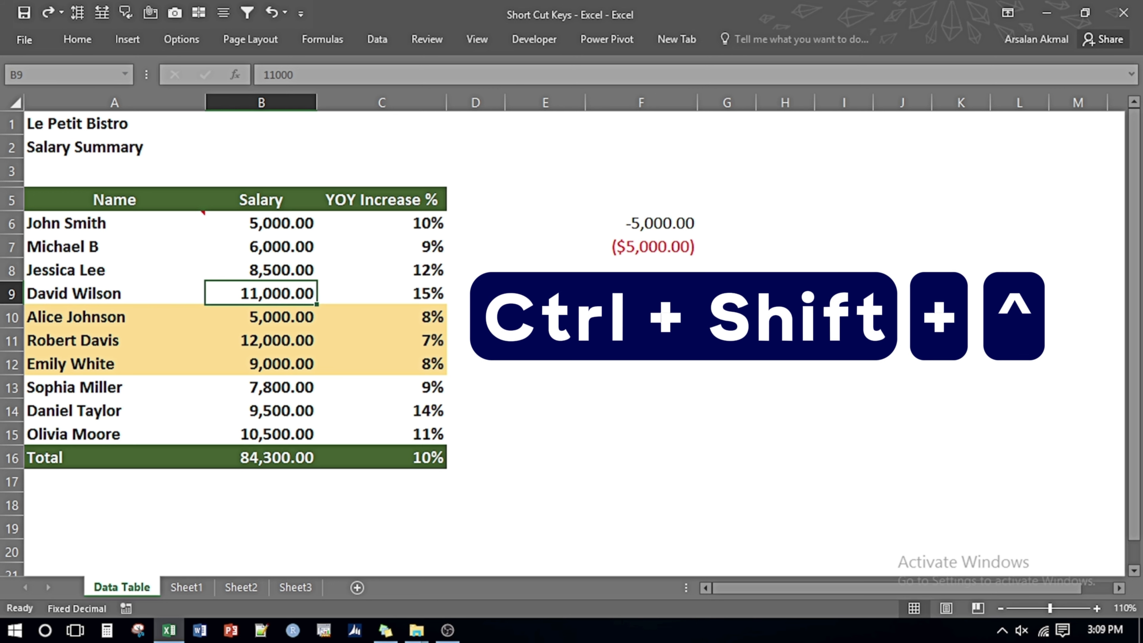
Apply scientific format to B9's salary, then select every cell on the sheet.
key(ctrl+shift+6)
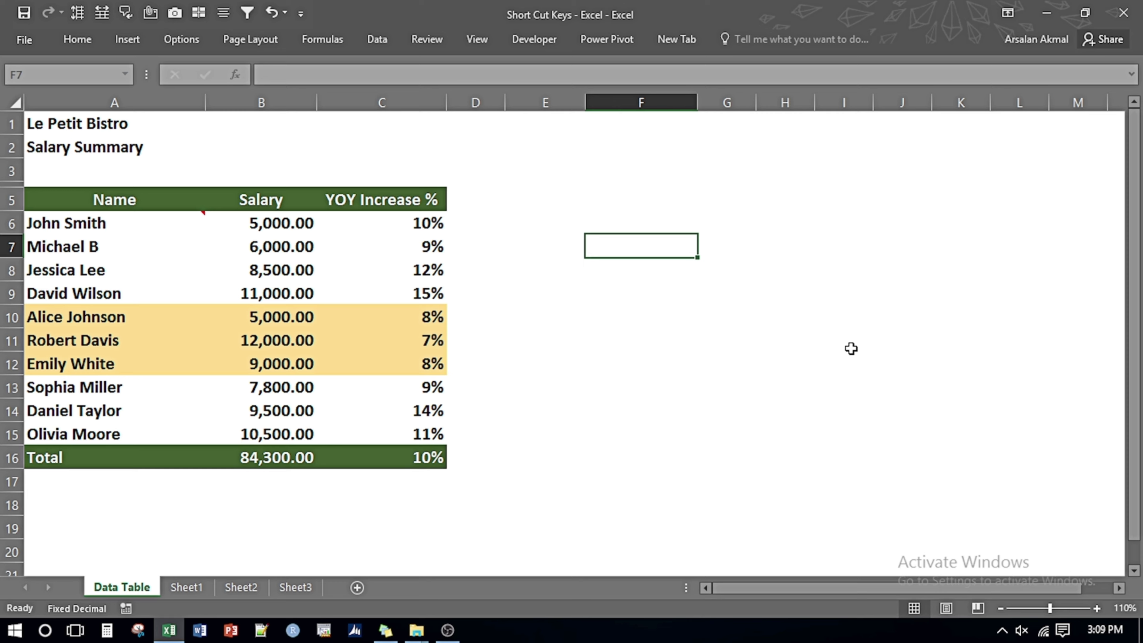
key(ctrl+a)
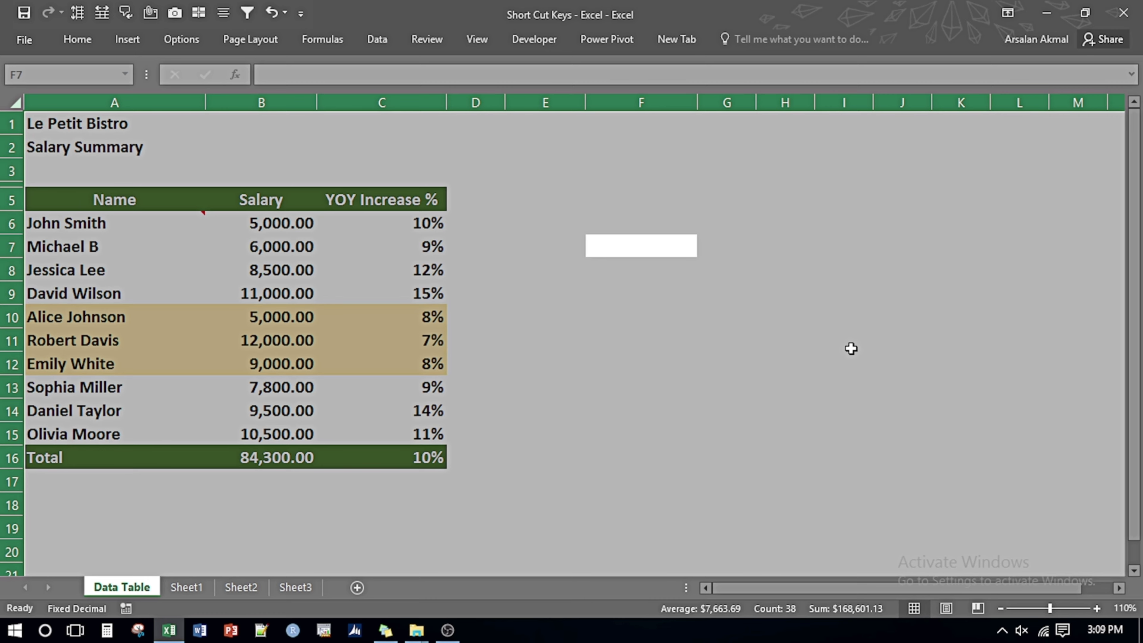
click(608, 340)
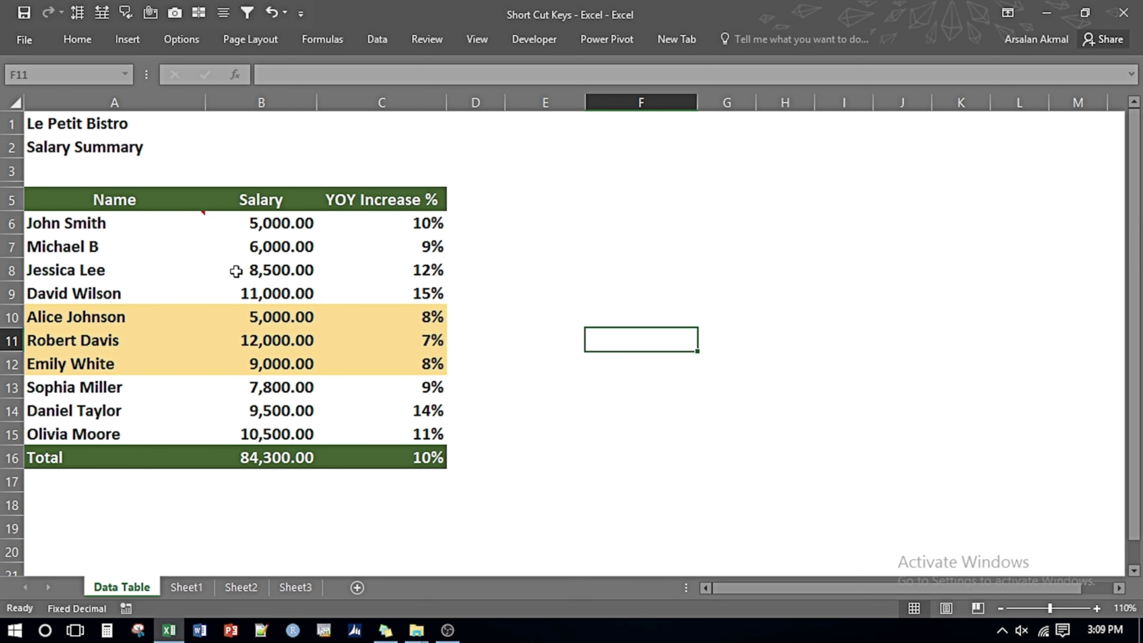
click(269, 268)
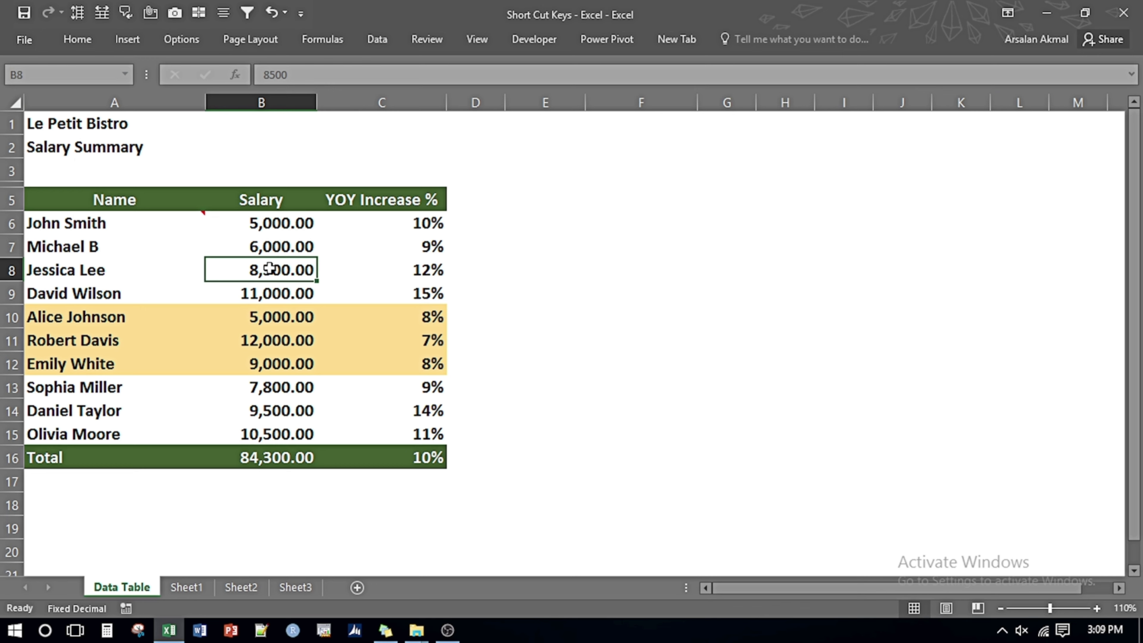
key(ctrl+a)
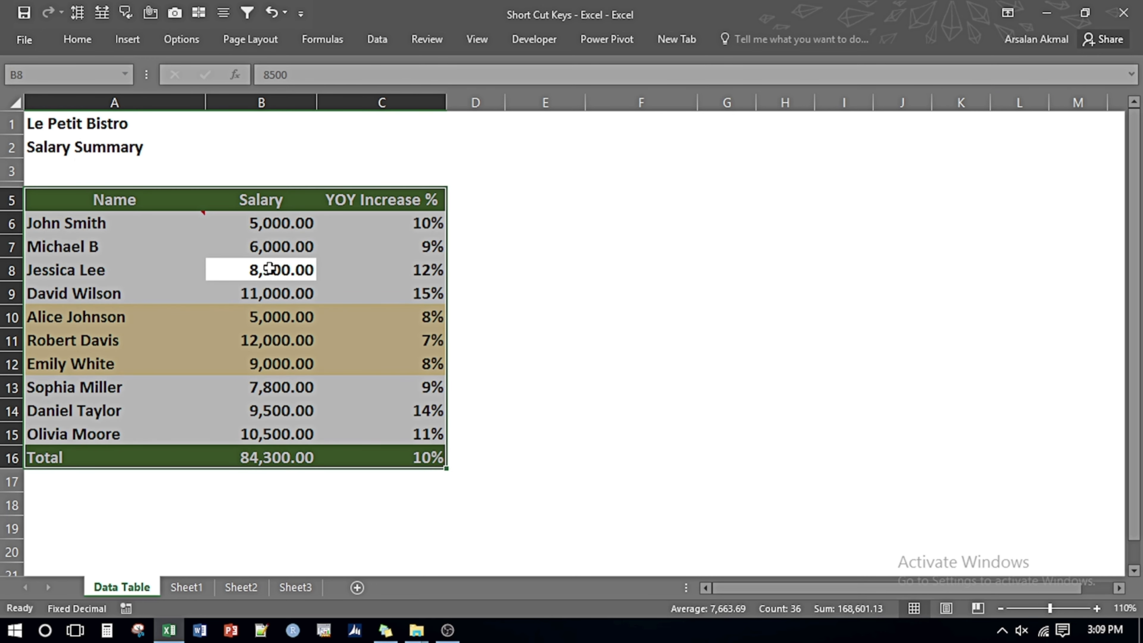
key(ctrl+Home)
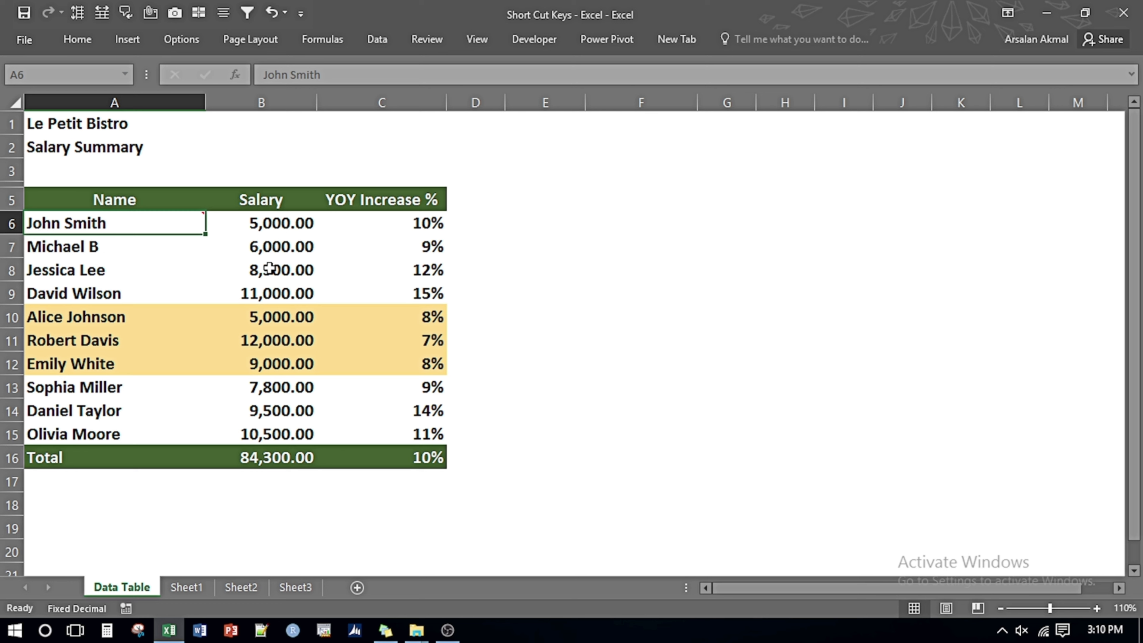
Jump around the table with Ctrl+arrow keys, then enter abc in F6 and I6.
key(ctrl+Right)
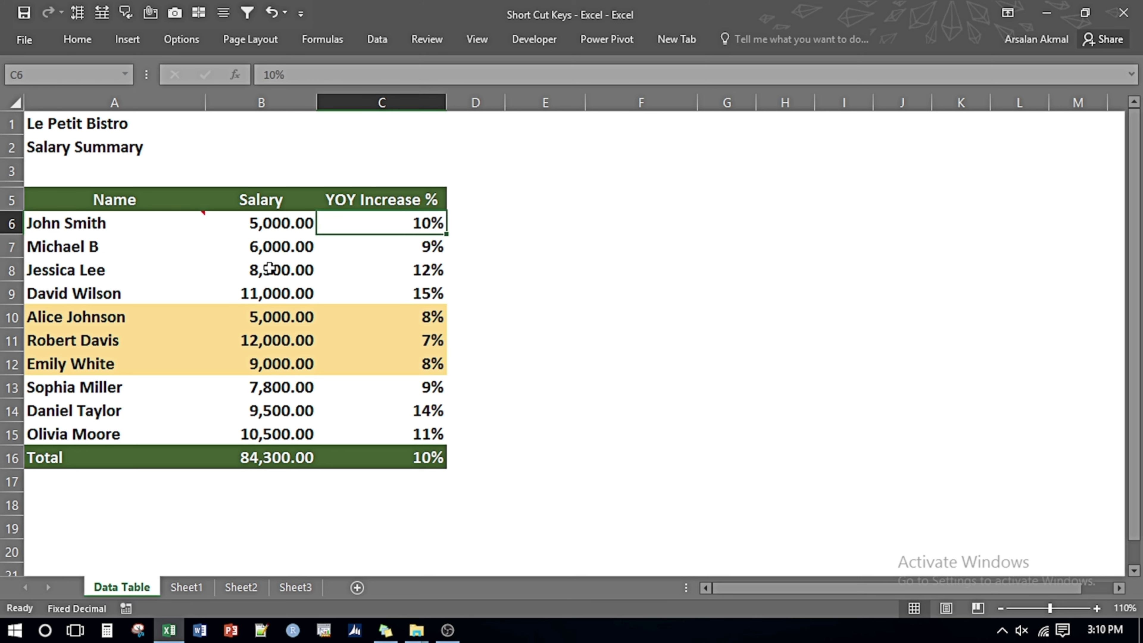
key(ctrl+Down)
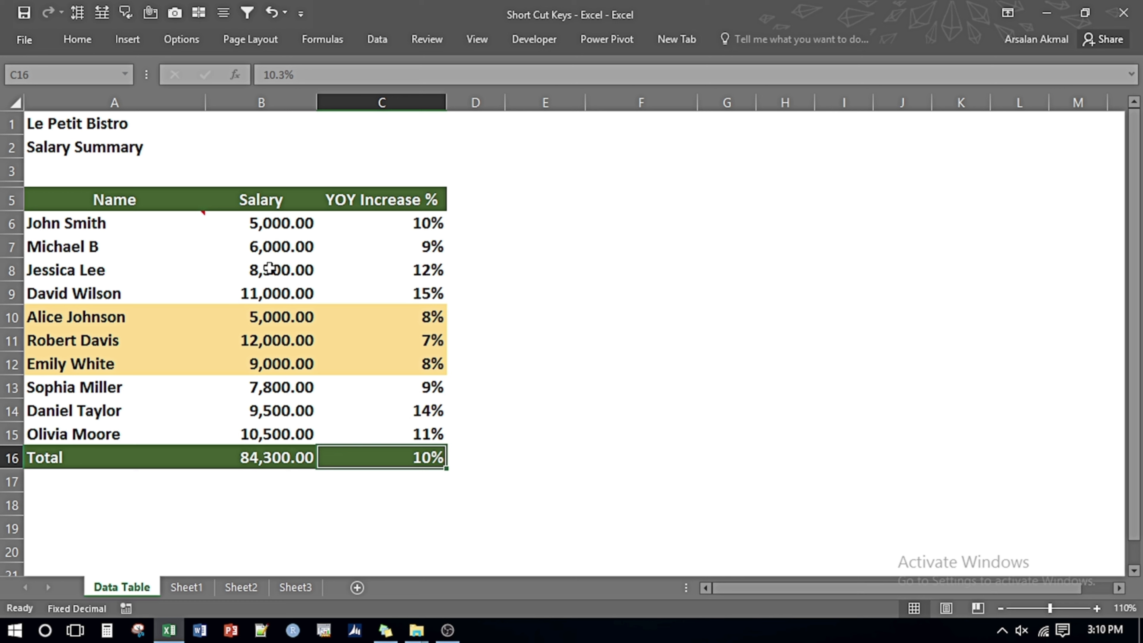
key(ctrl+Up)
key(Down)
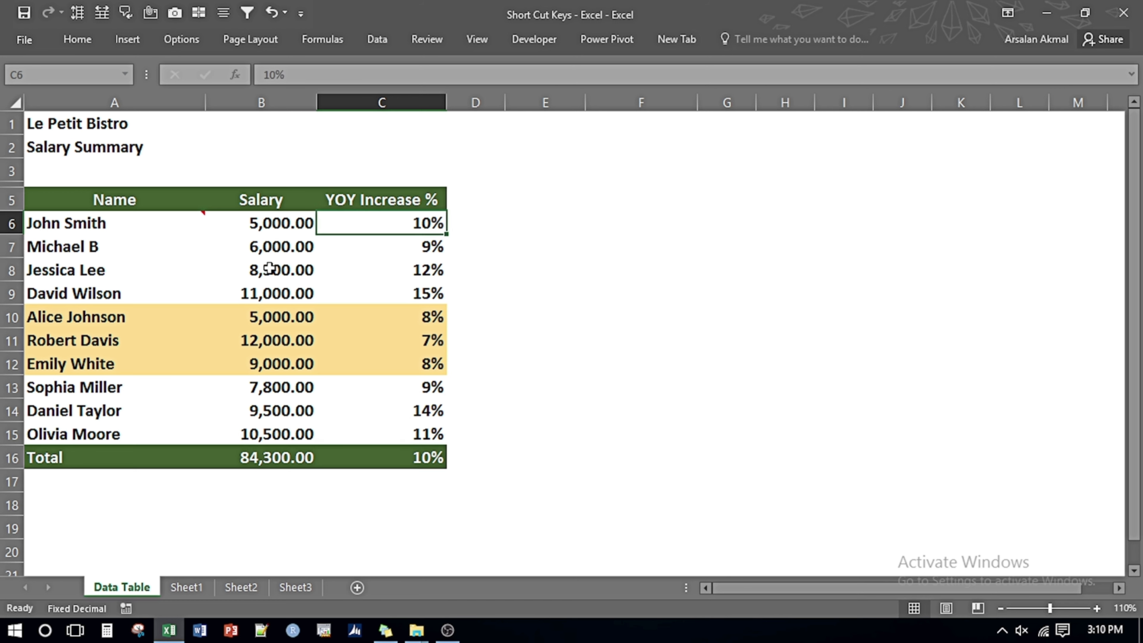
key(Right)
key(Right)
key(Right)
text(abc)
key(Right)
key(Right)
key(Right)
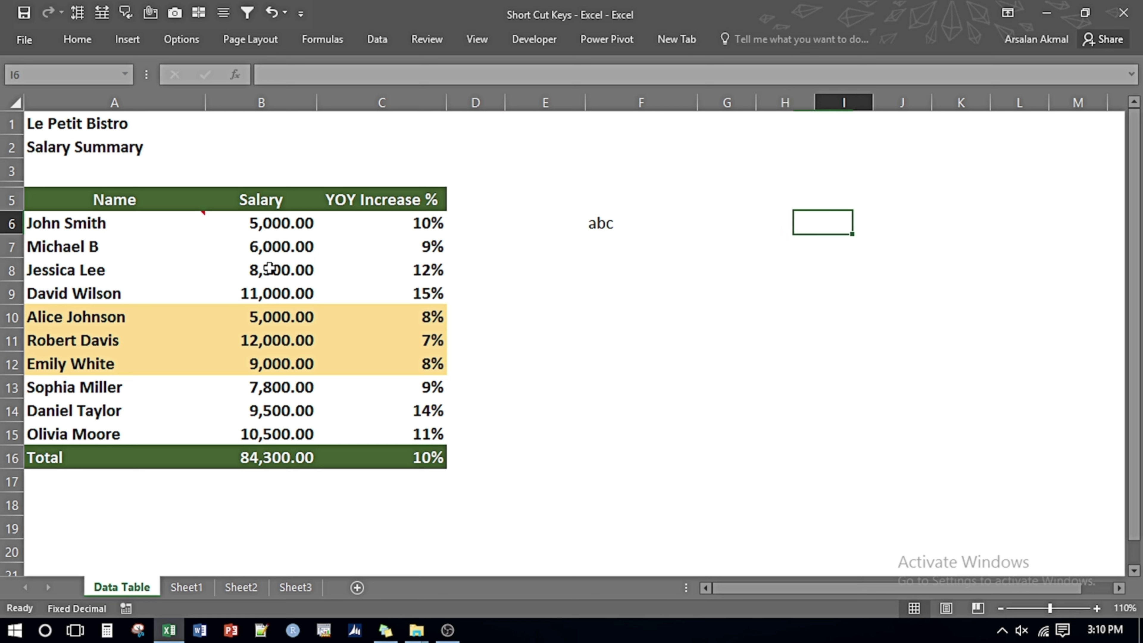
text(abc)
key(ctrl+Return)
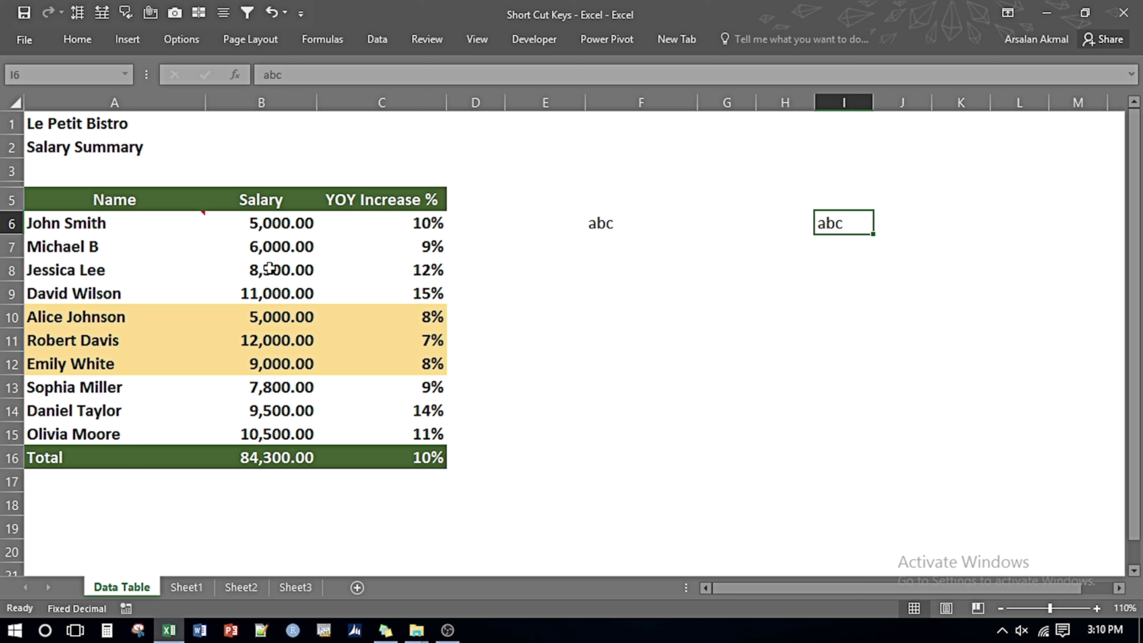
Jump back left along row 6 to cell A6.
key(ctrl+Left)
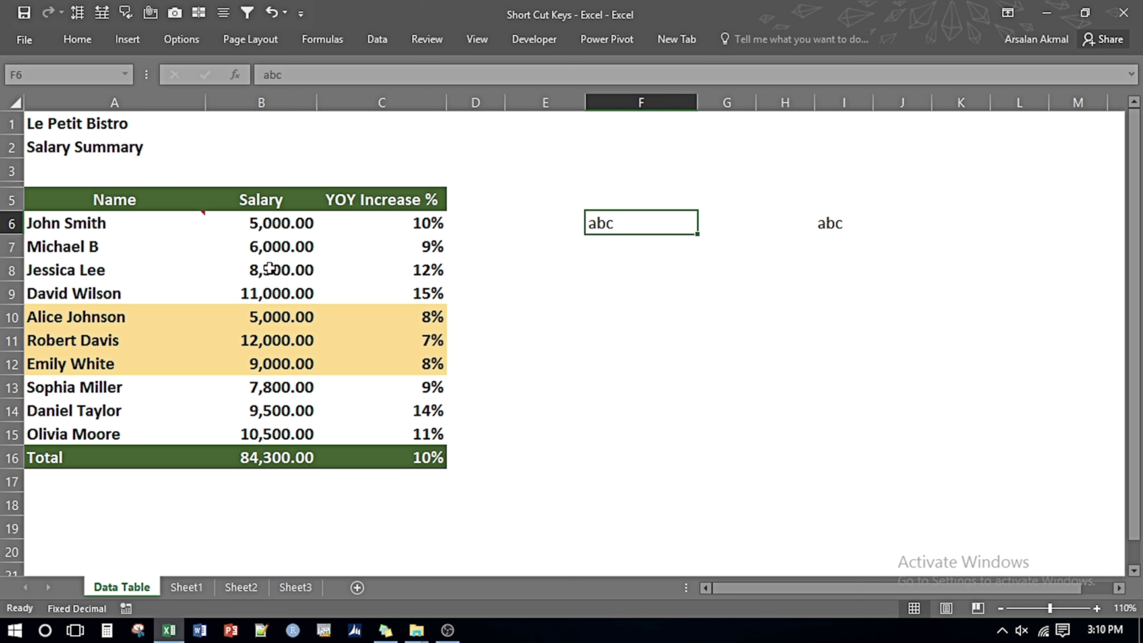
key(ctrl+Left)
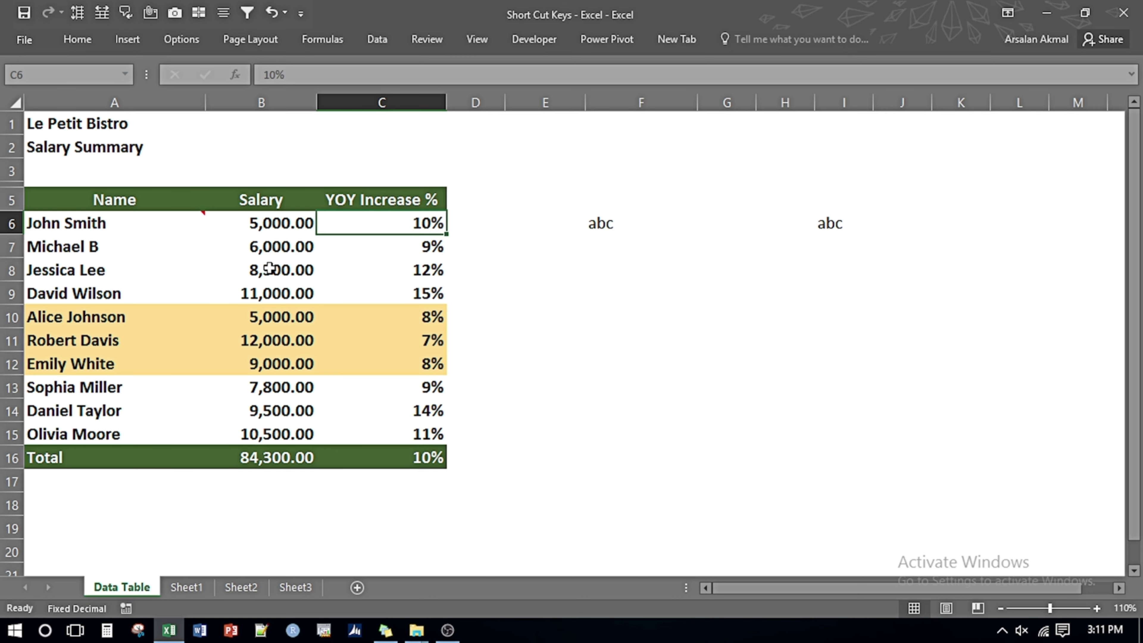
key(Home)
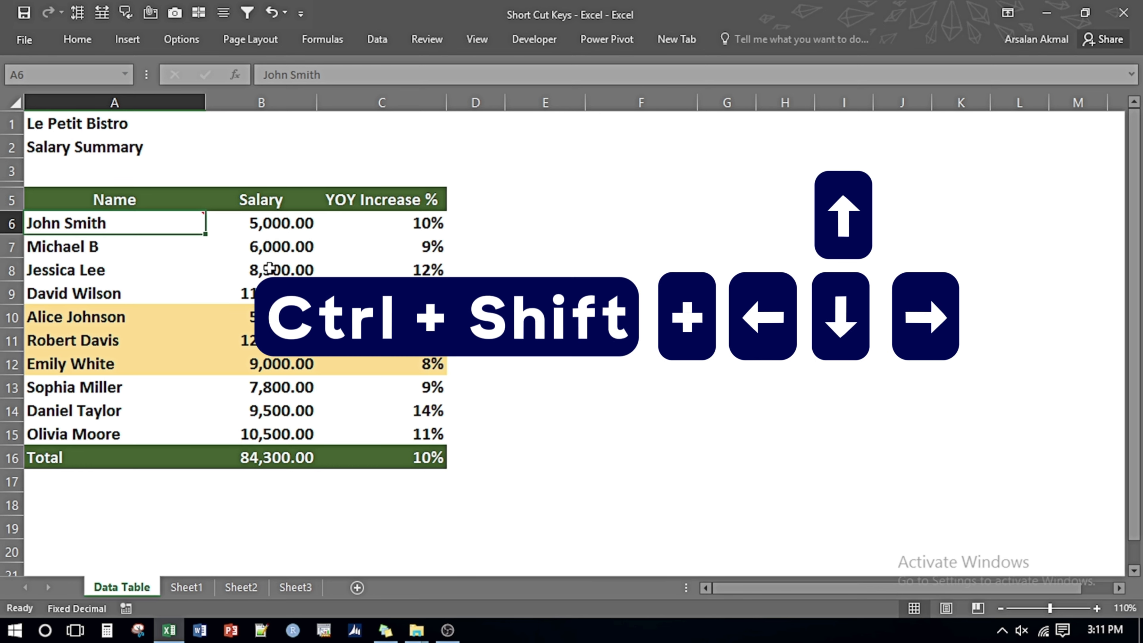
Select the table data from A6 across and down to the Total row.
key(ctrl+shift+Right)
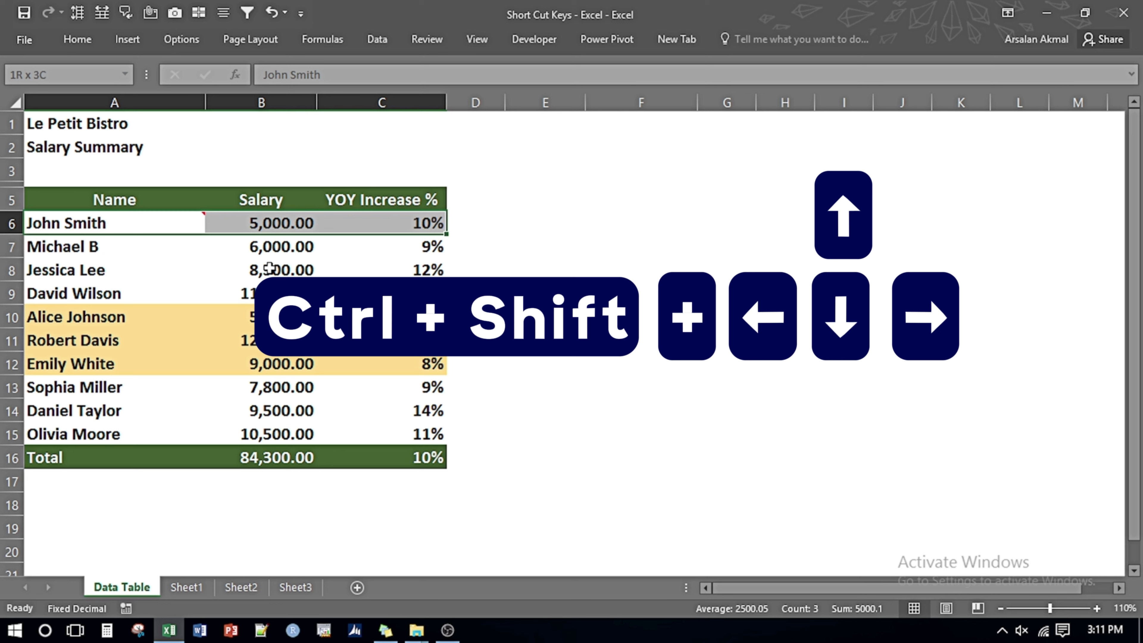
key(ctrl+shift+Down)
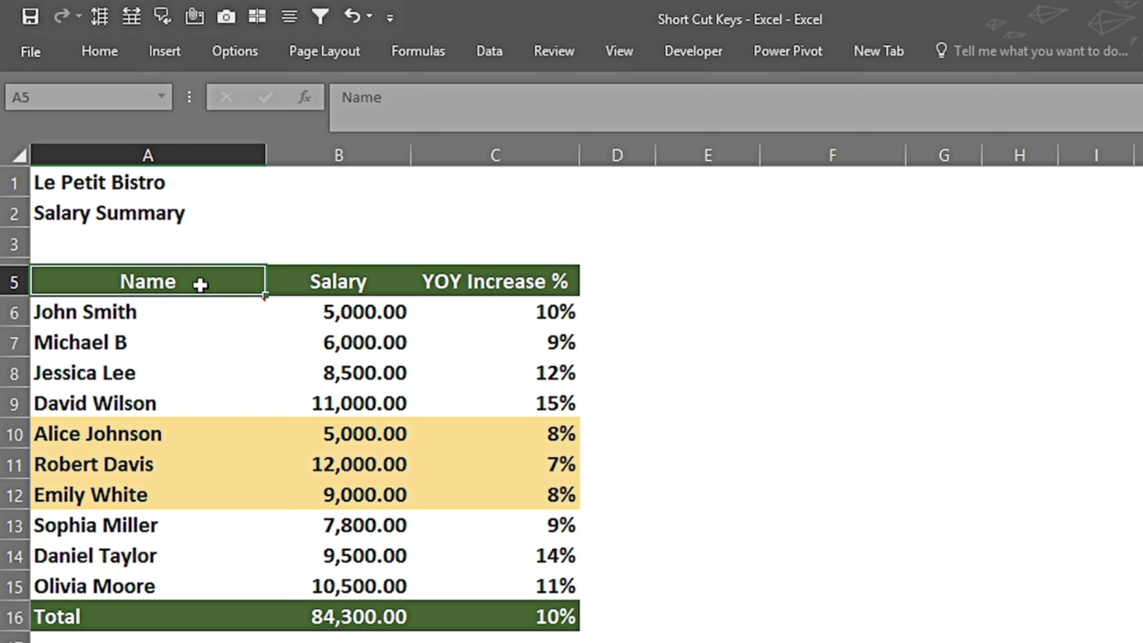
Change the A5 header to 'First Name' with '& Second Name' on a second line.
click(408, 104)
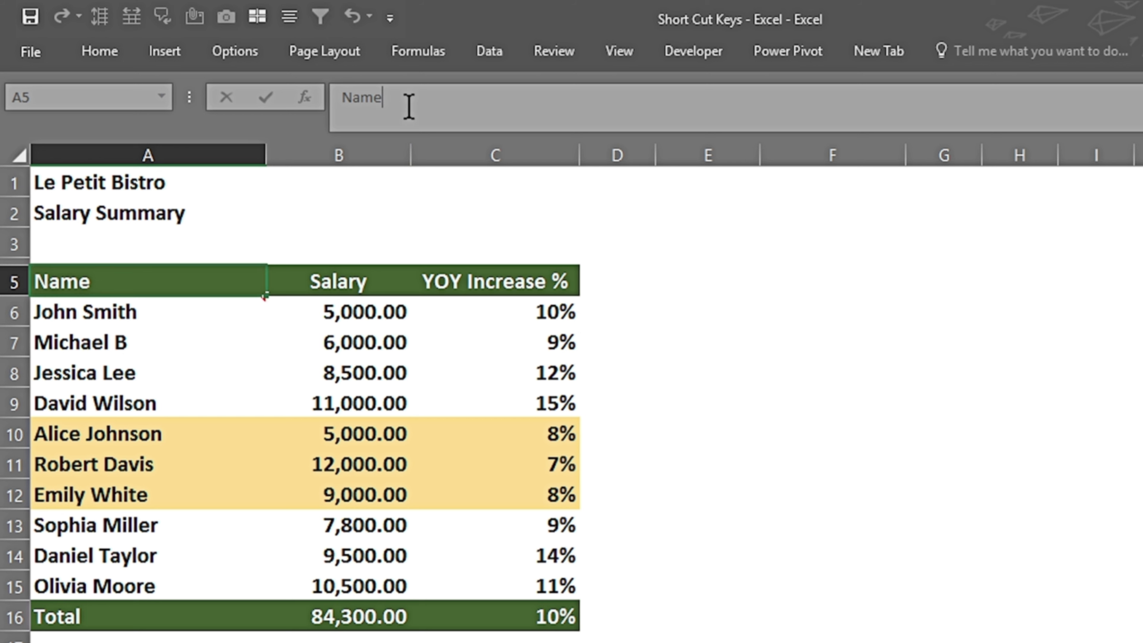
key(Left)
key(Left)
key(Left)
key(Left)
text(First)
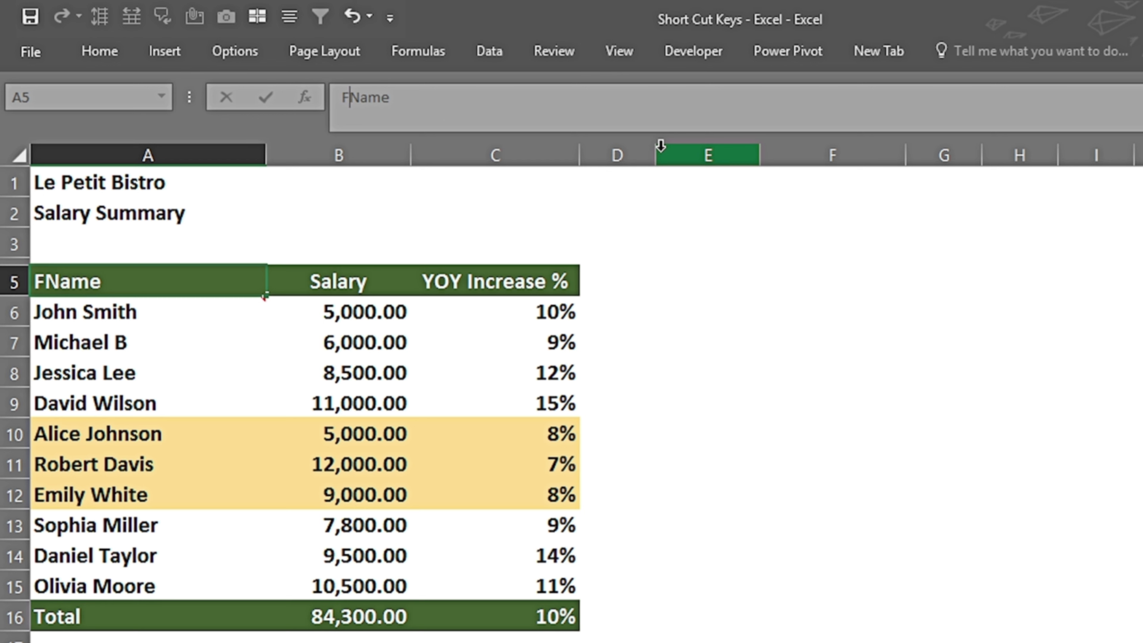
key(Right)
key(Right)
key(Right)
key(Right)
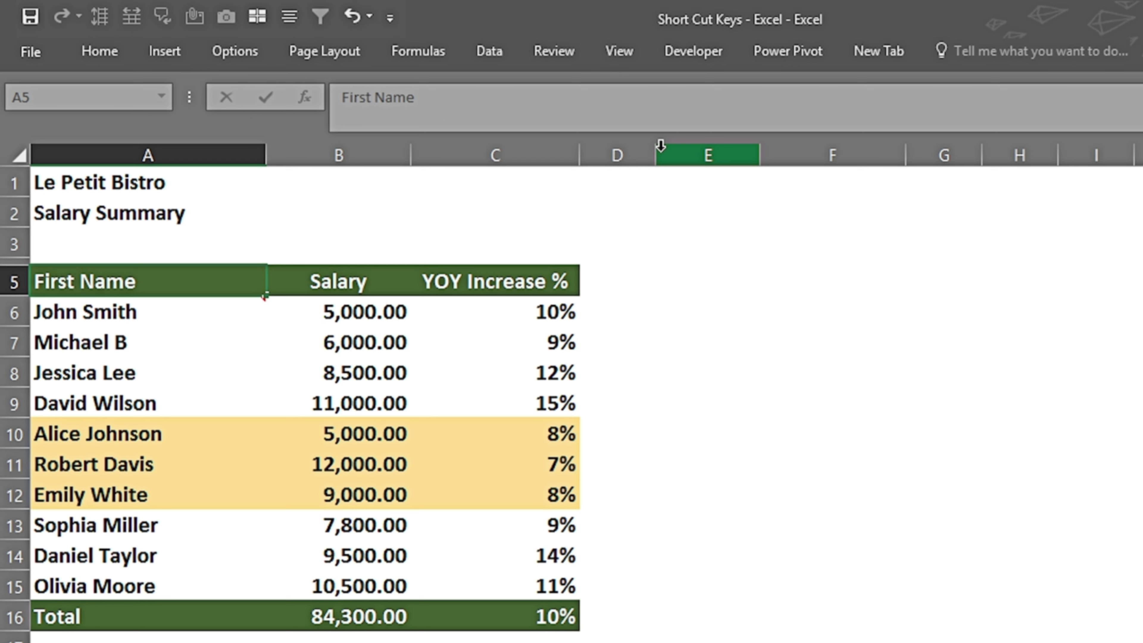
key(alt+Return)
text(& Second Name)
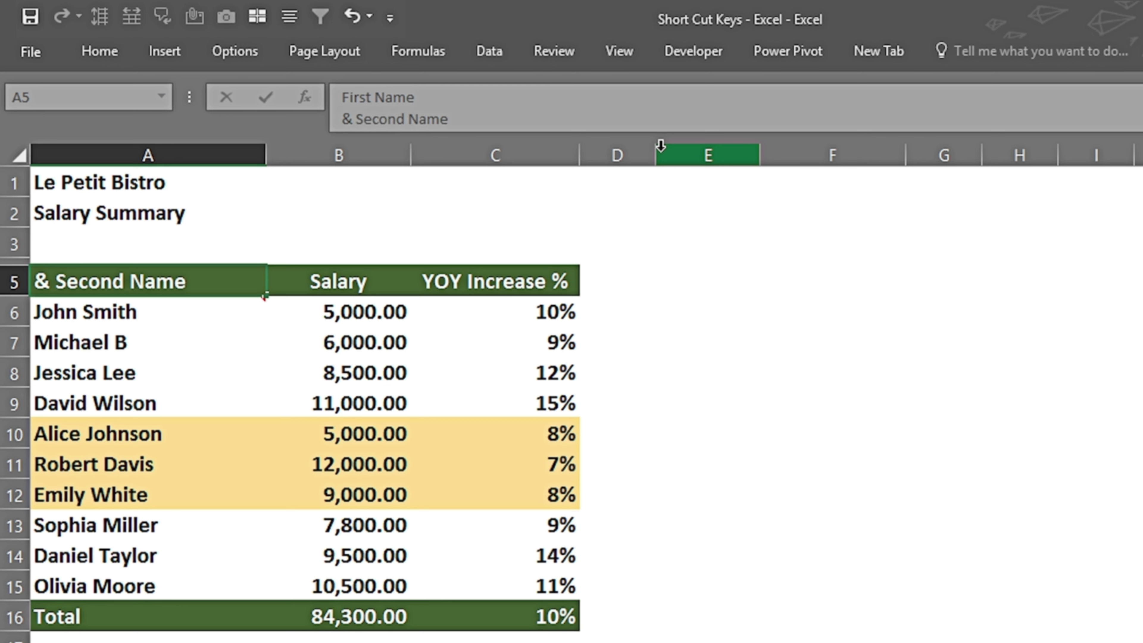
key(Return)
key(Up)
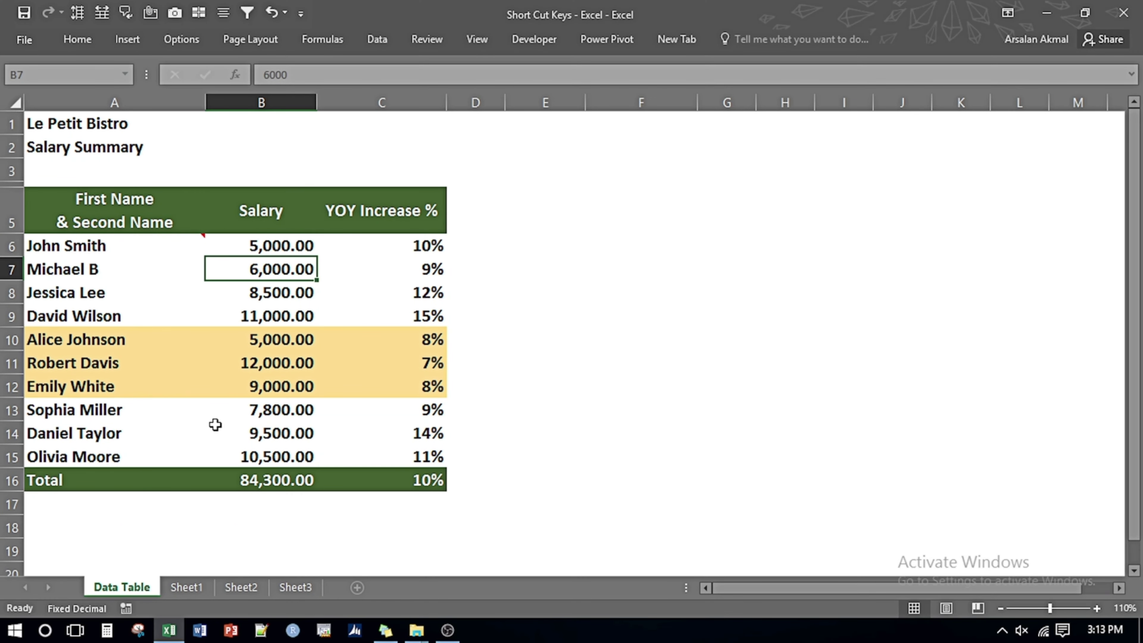
key(ctrl+space)
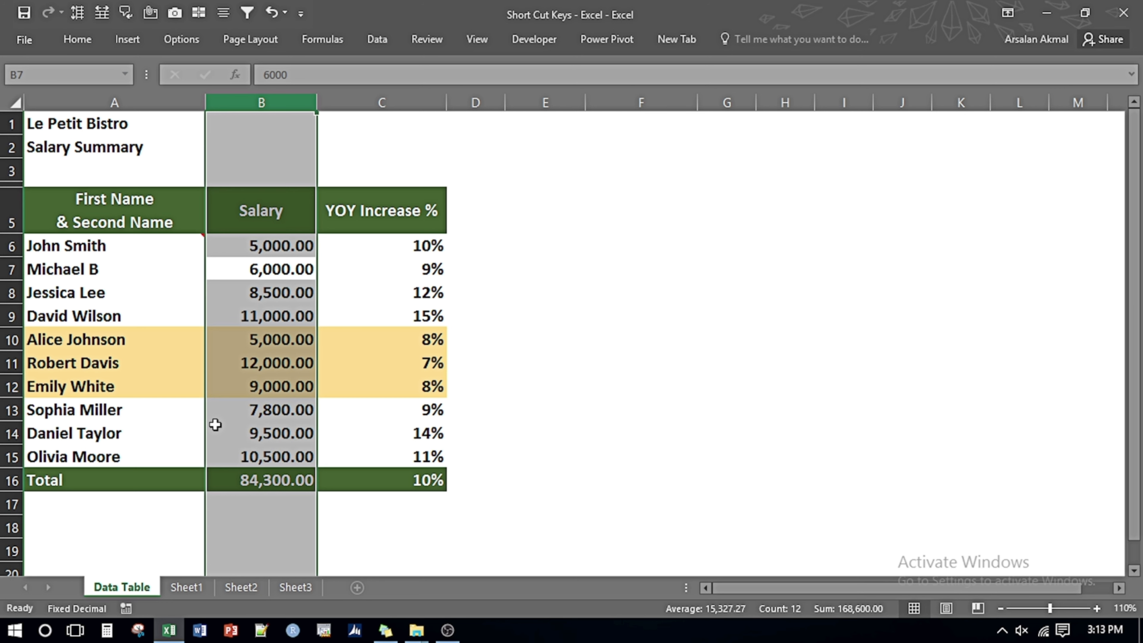
key(Down)
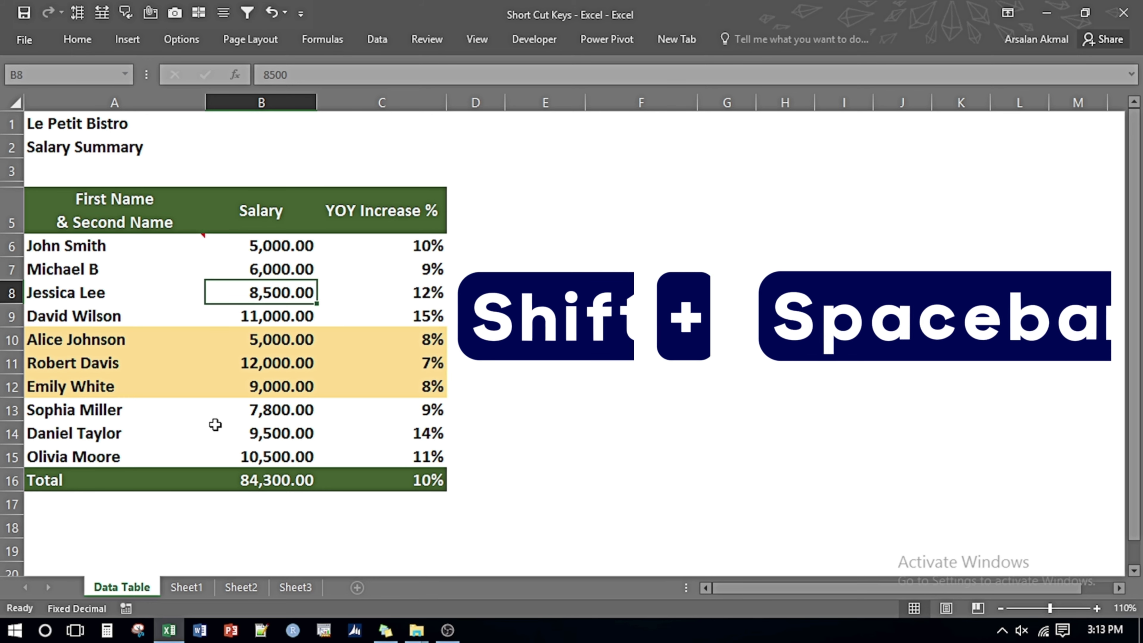
key(shift+space)
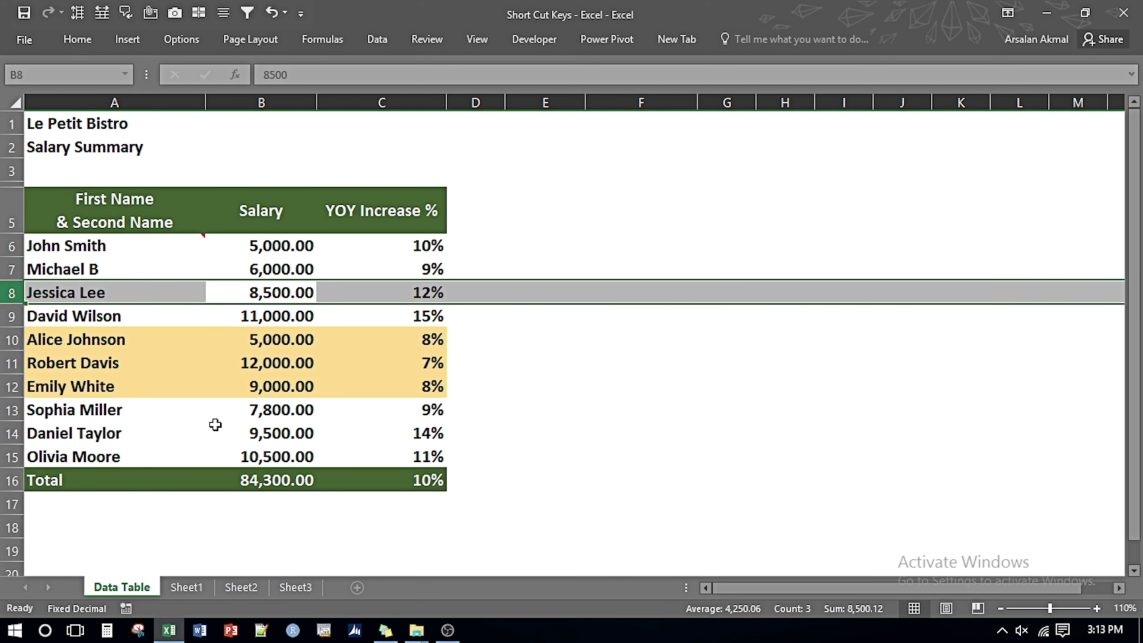
key(Down)
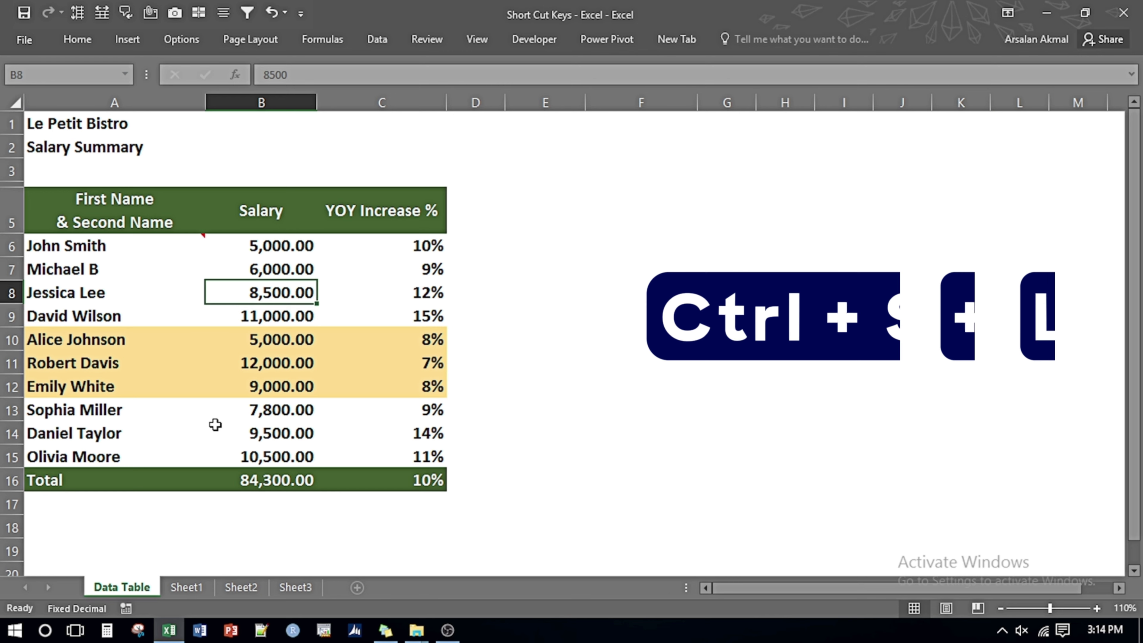
key(ctrl+shift+l)
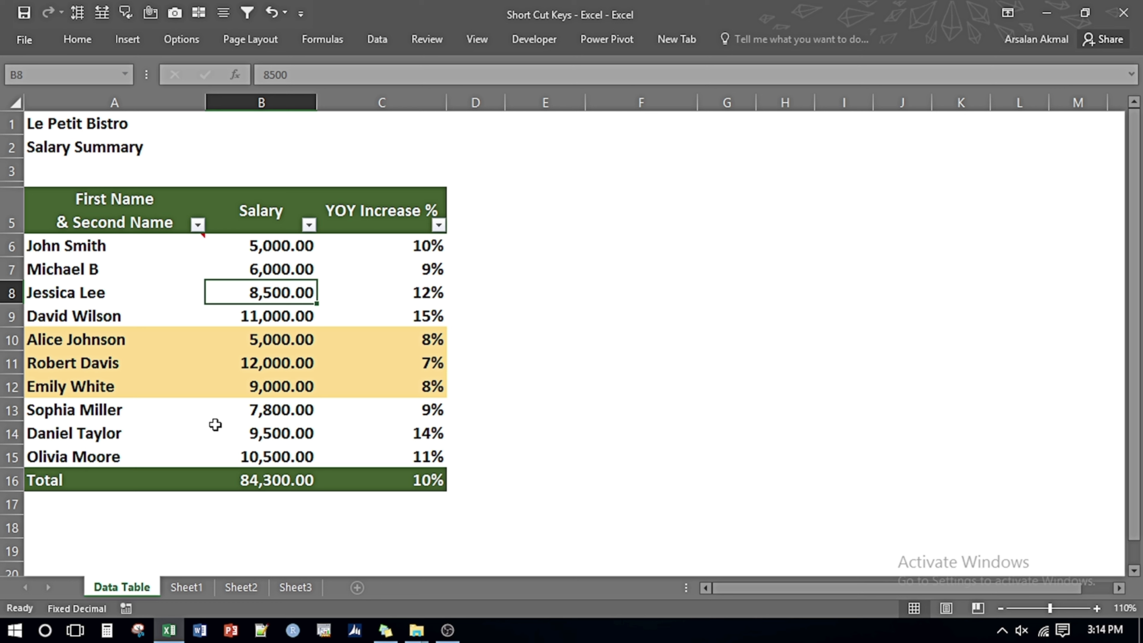
key(ctrl+shift+l)
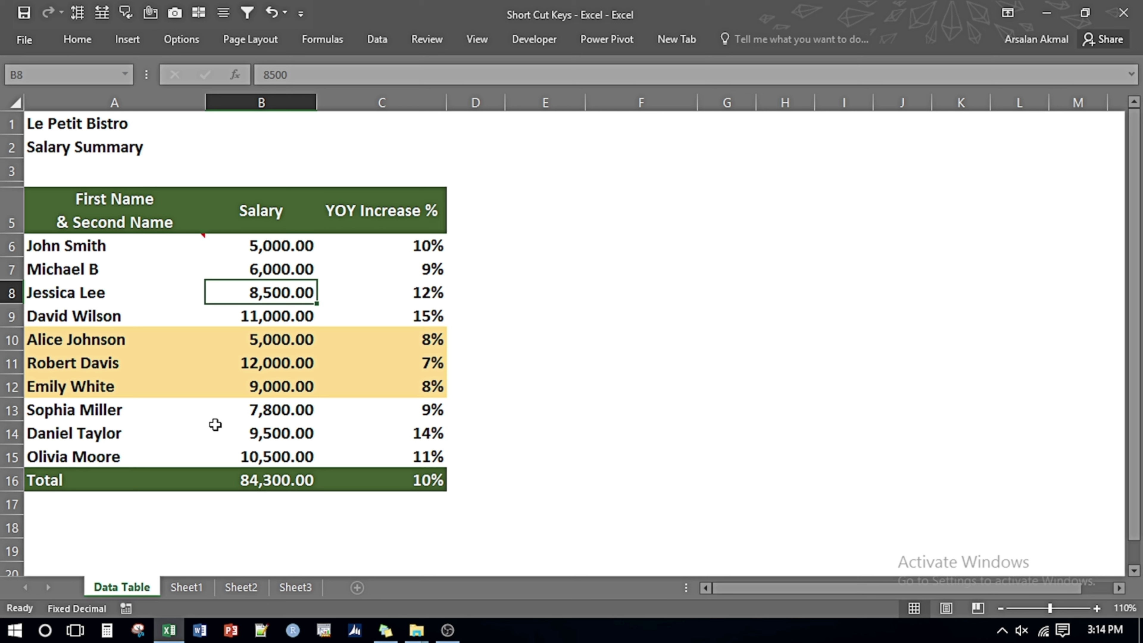
key(ctrl+Down)
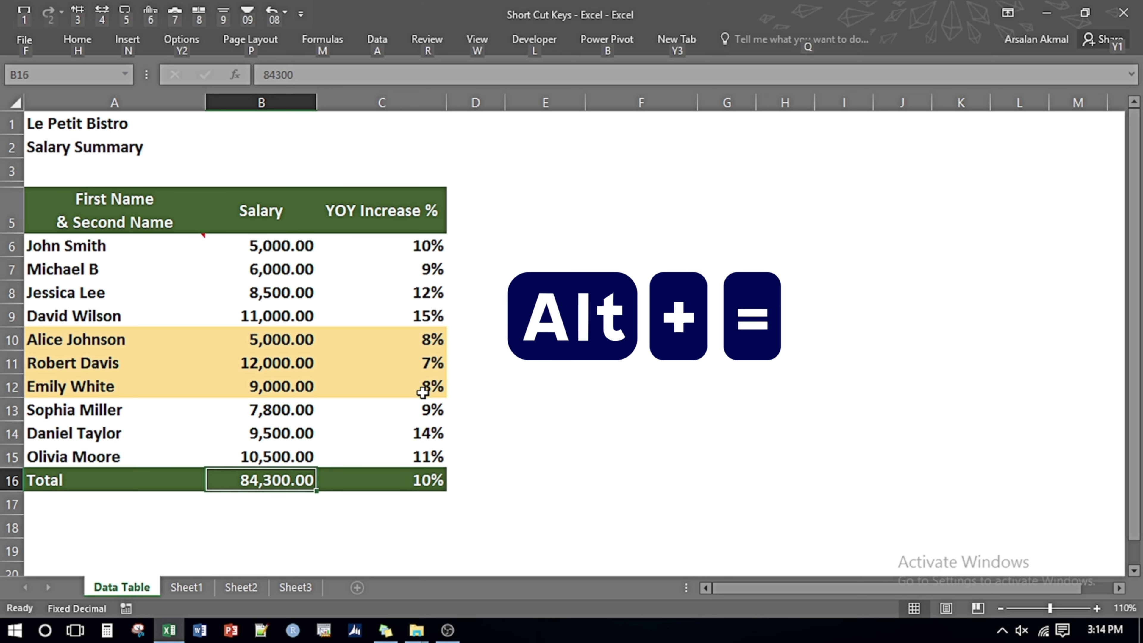
Insert an AutoSum total of B6:B15 in B16, giving 84,300.00.
key(alt+equal)
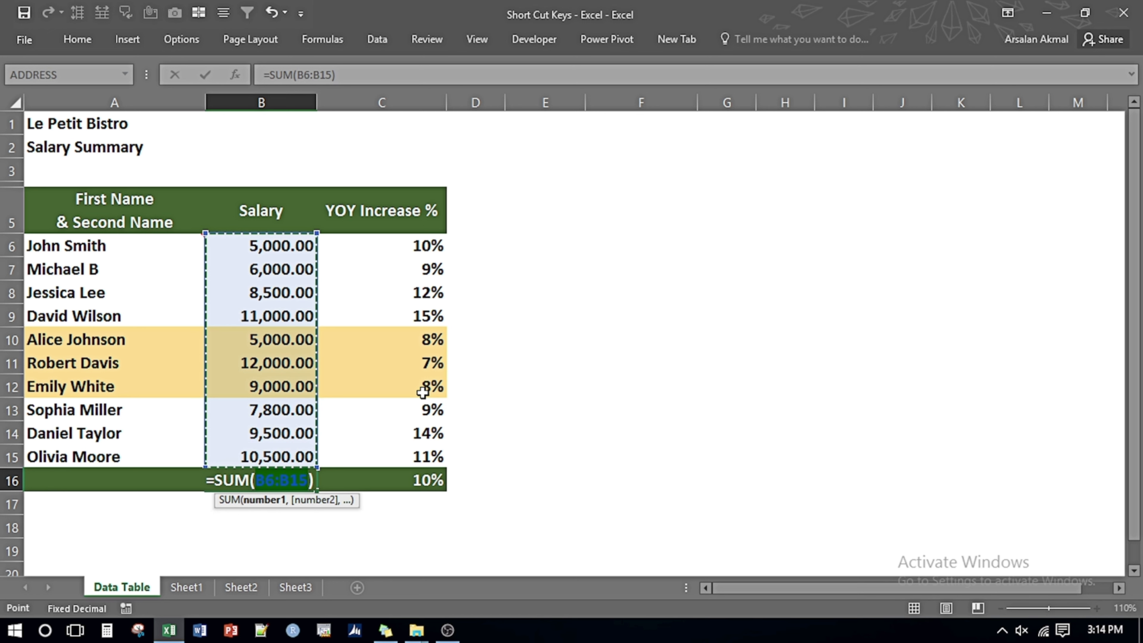
key(Return)
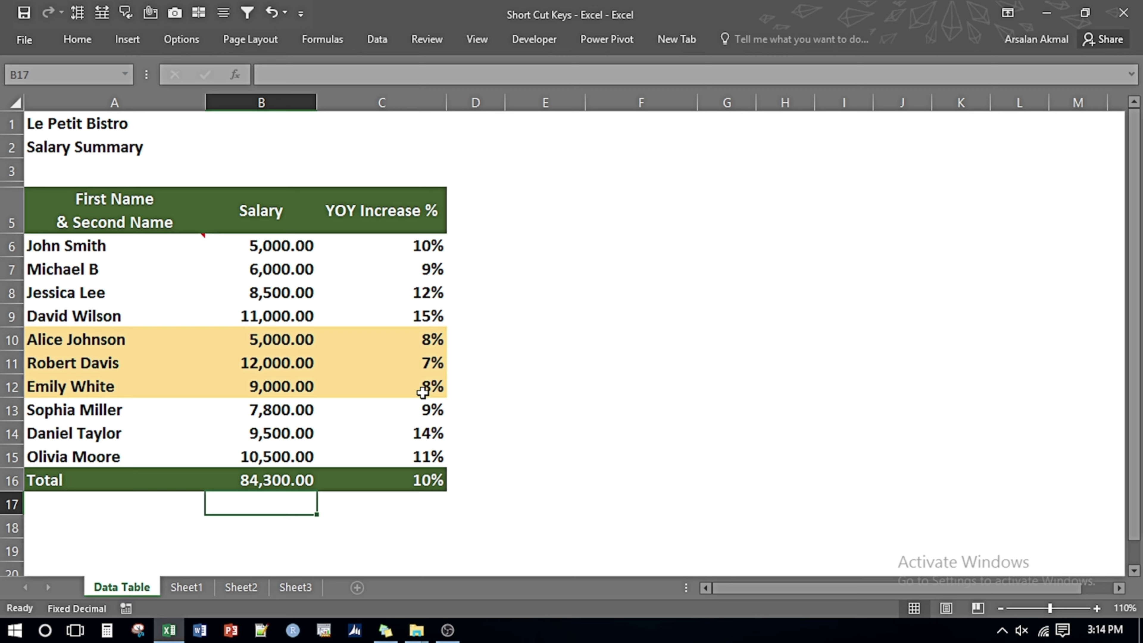
key(Up)
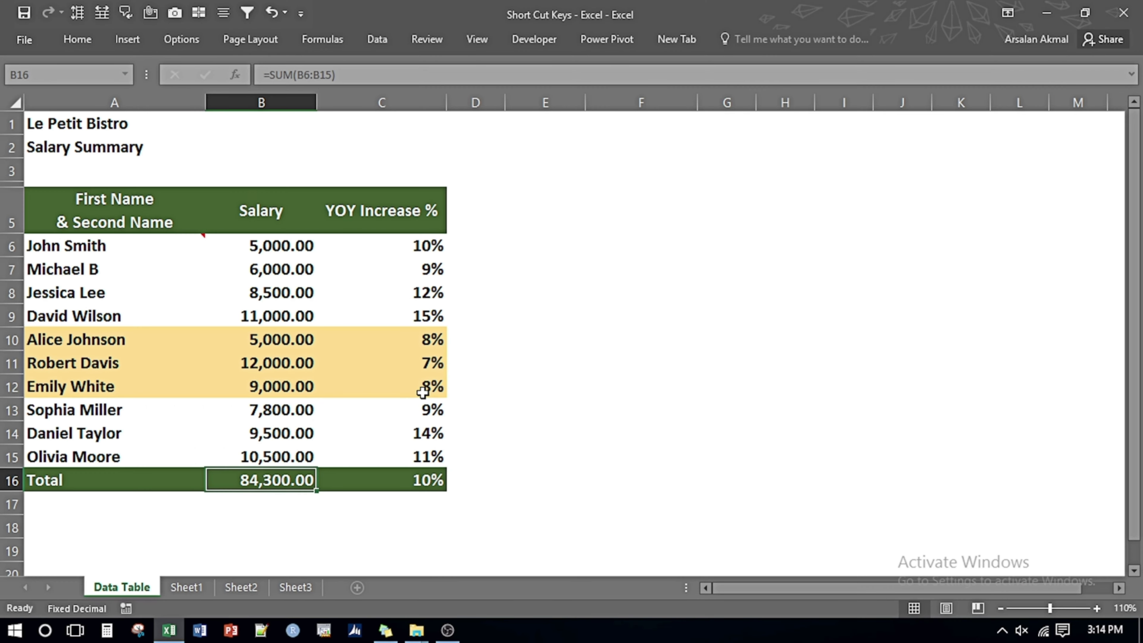
Test-paste the total formula into B18, inspect its range, clear it, and recopy B16.
key(ctrl+c)
key(Down)
key(Down)
key(Return)
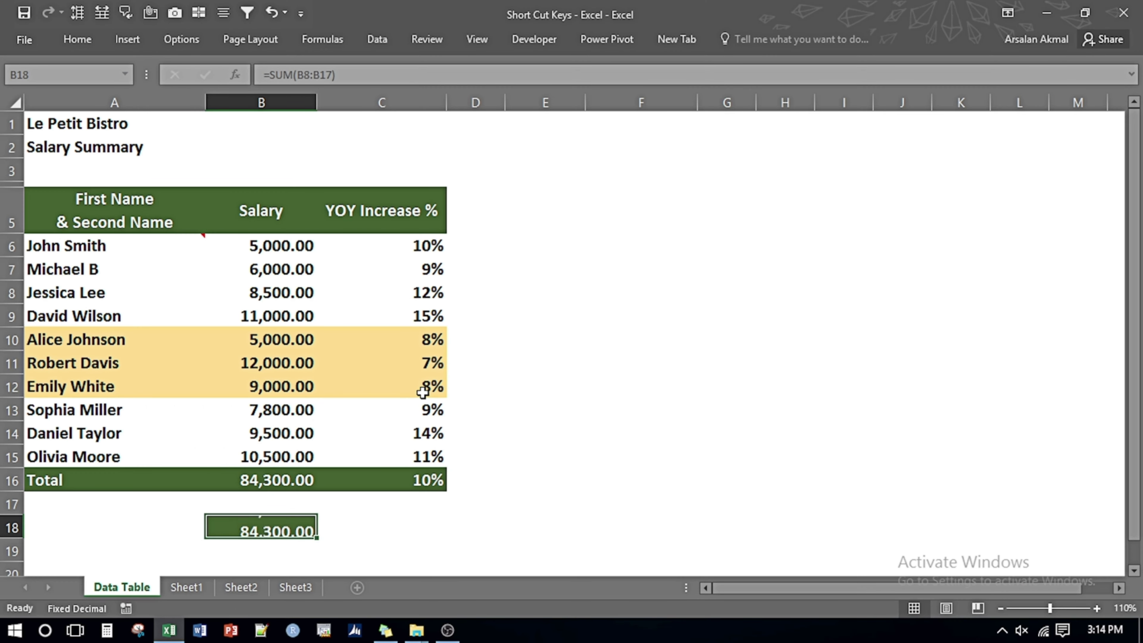
key(F2)
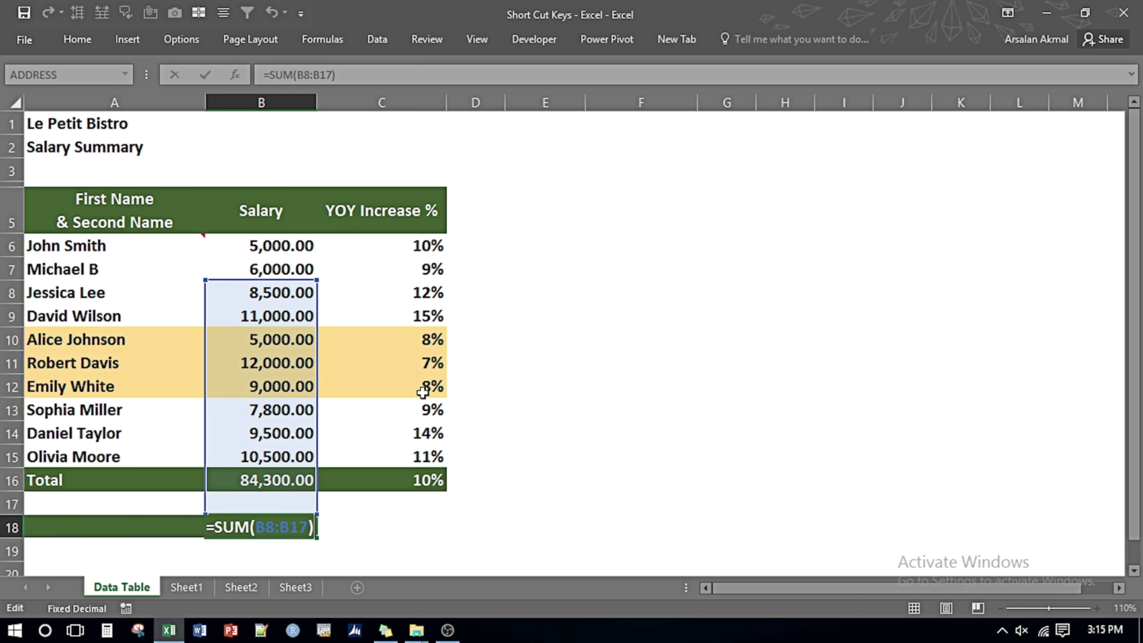
key(Escape)
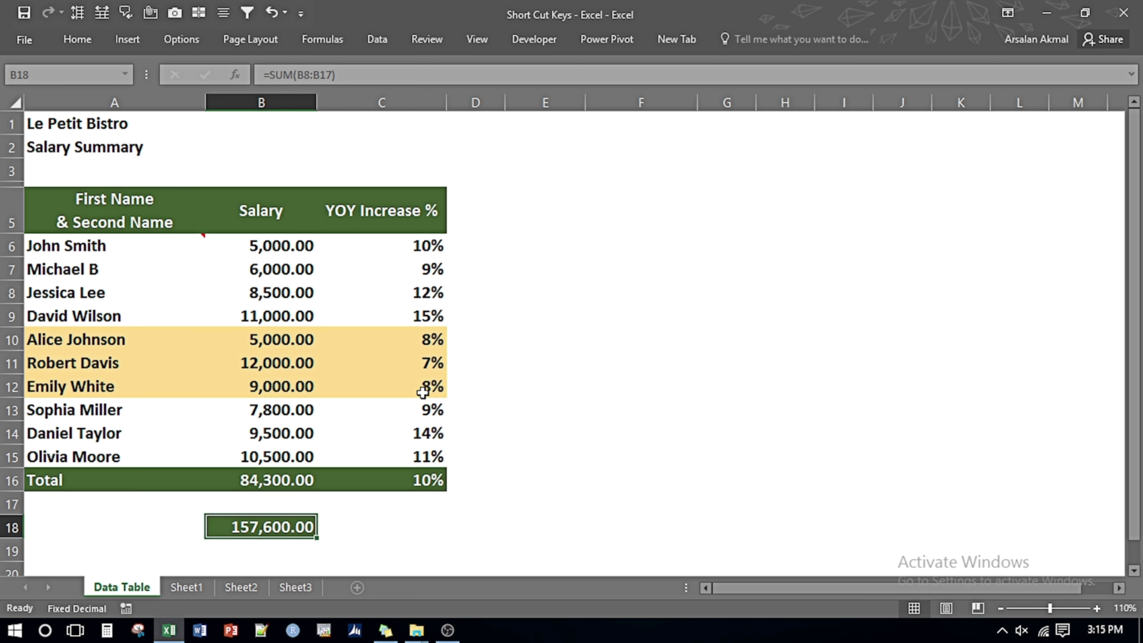
key(Delete)
key(Up)
key(Up)
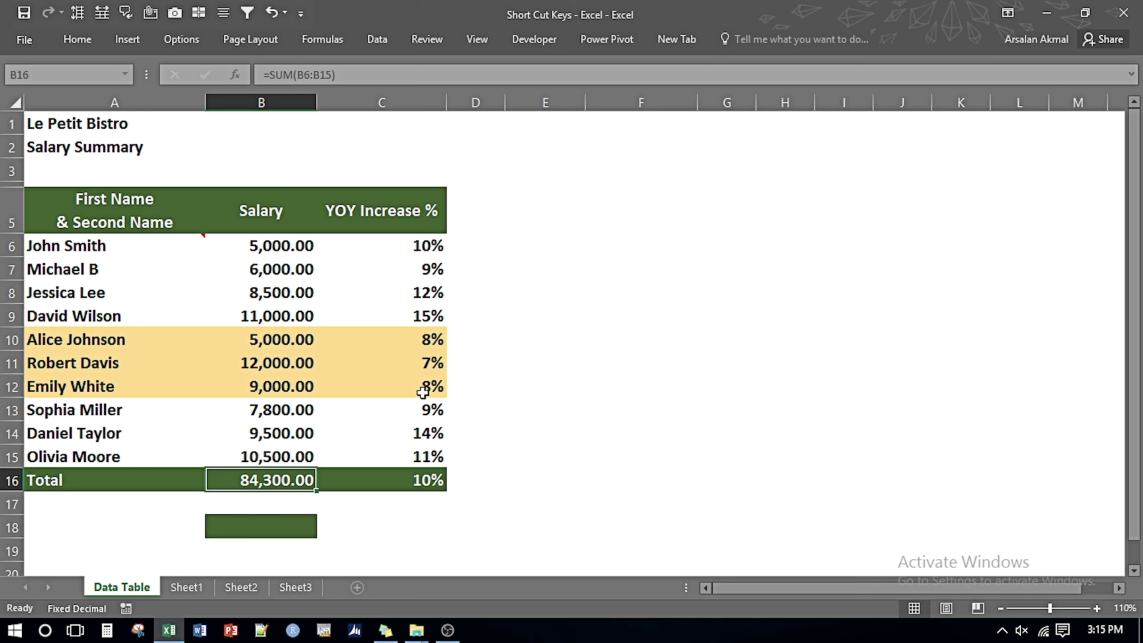
key(ctrl+c)
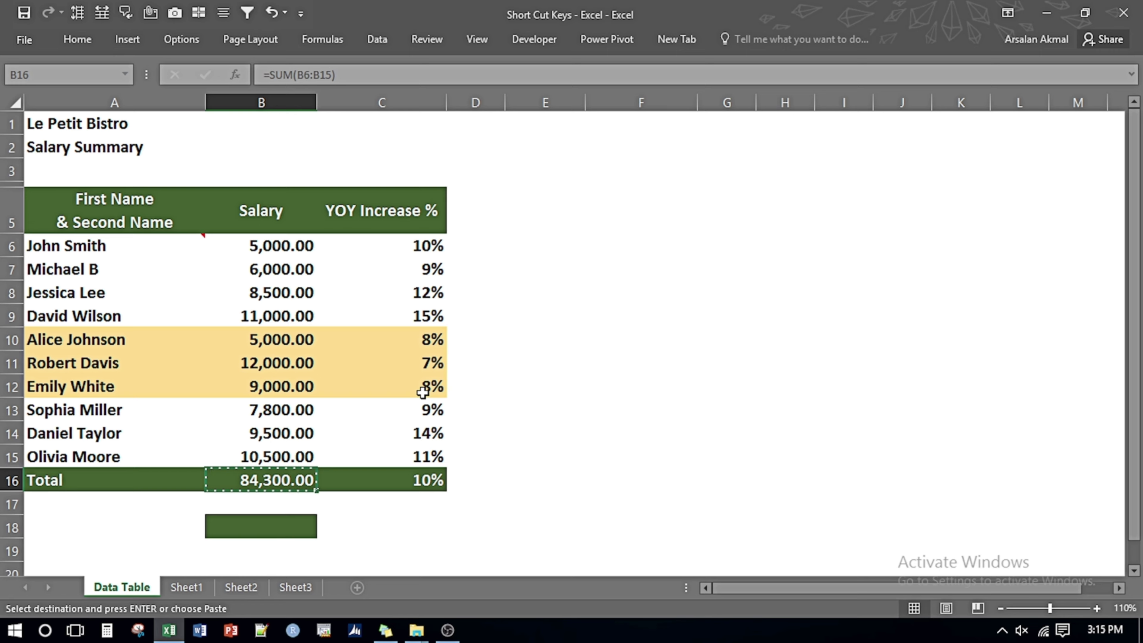
Paste the B16 total into B18 as the plain value 84,300.00, clearing the copy marquee.
key(Down)
key(Down)
key(alt+e)
key(s)
key(v)
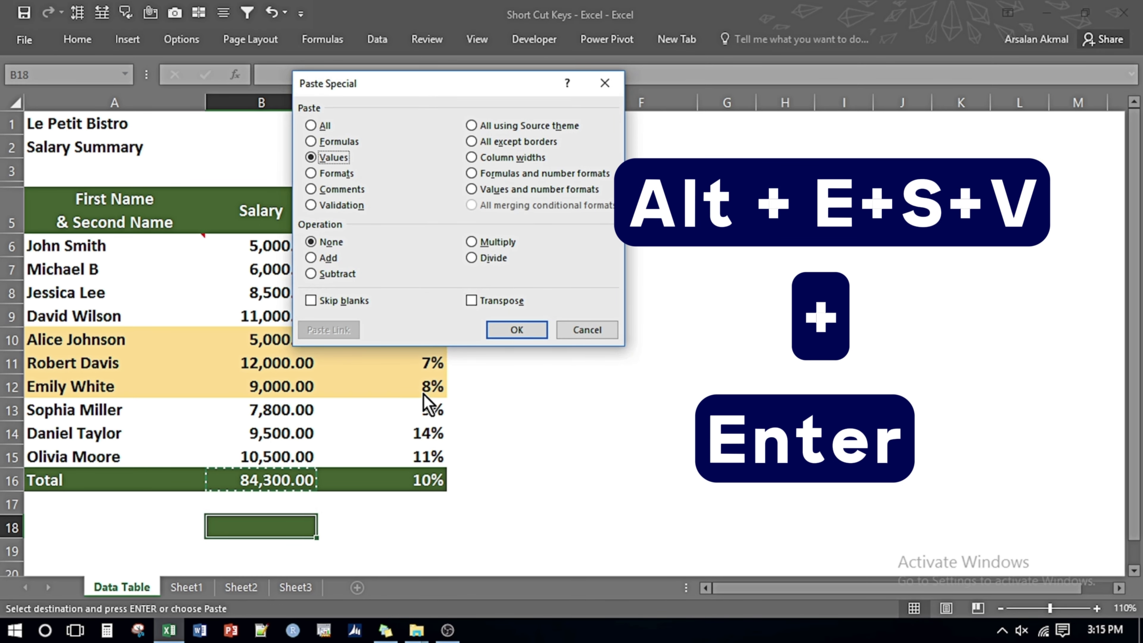
key(Return)
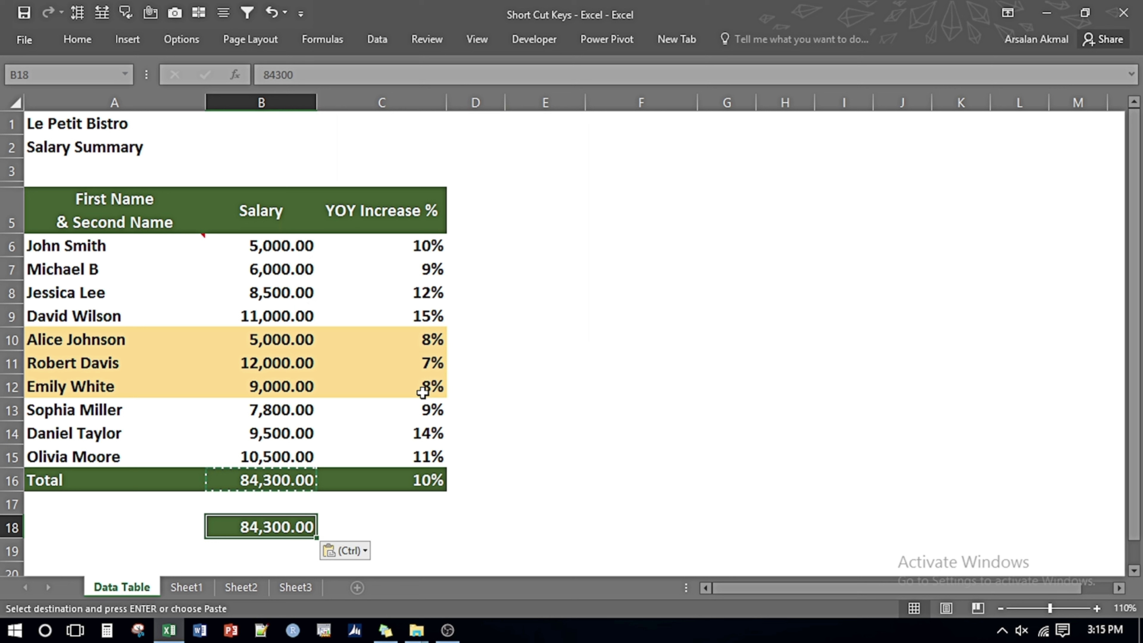
key(Escape)
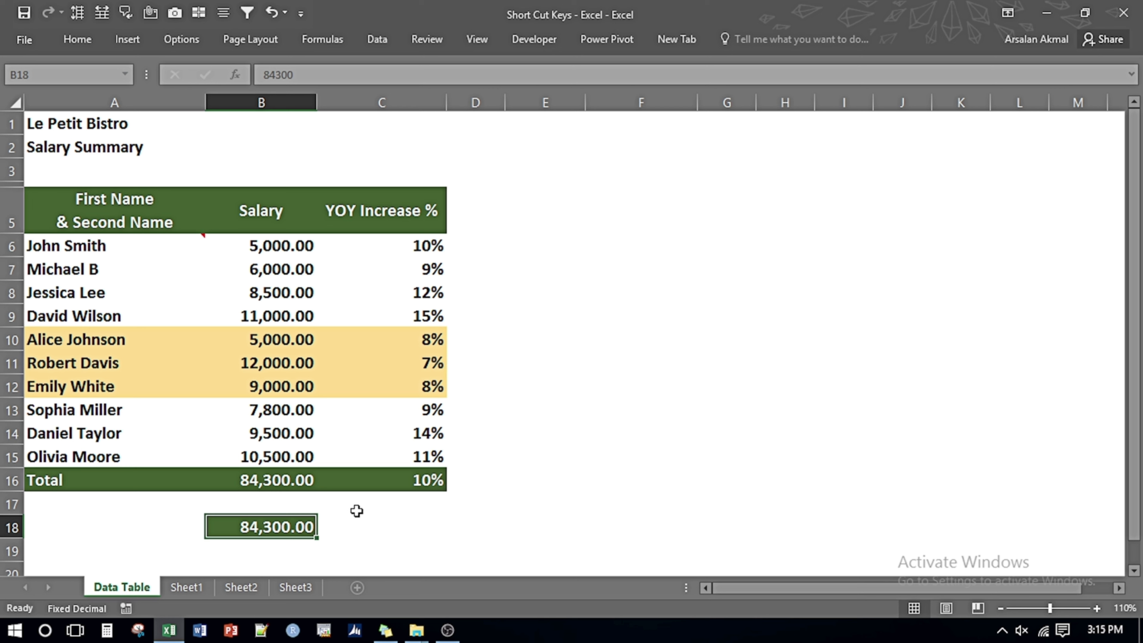
Chart A5:B15 as a default Salary column chart and move it right of the table.
click(75, 202)
key(shift+Right)
key(shift+Down)
key(shift+Down)
key(shift+Down)
key(shift+Down)
key(shift+Down)
key(shift+Down)
key(shift+Down)
key(shift+Down)
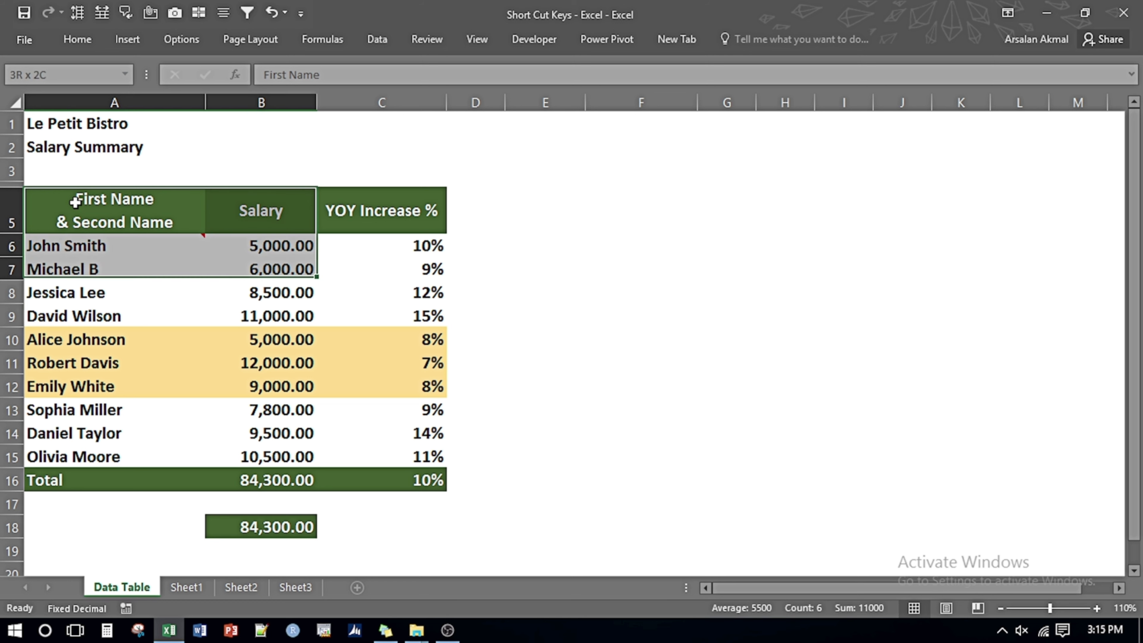
key(shift+Down)
key(shift+Down)
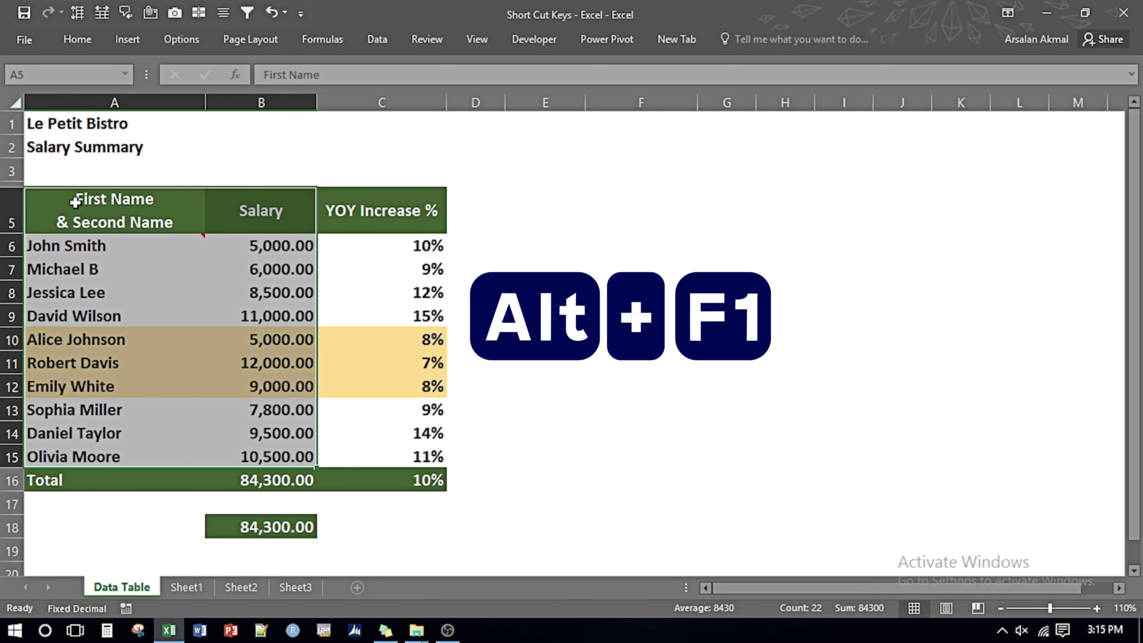
key(alt+F1)
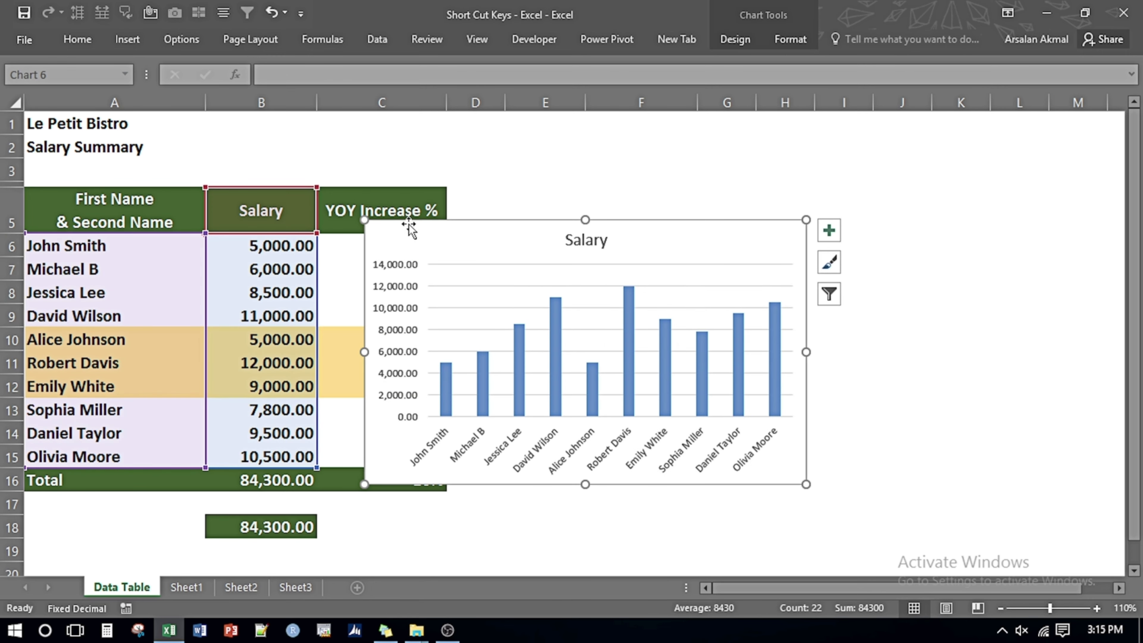
drag(464, 234, 598, 188)
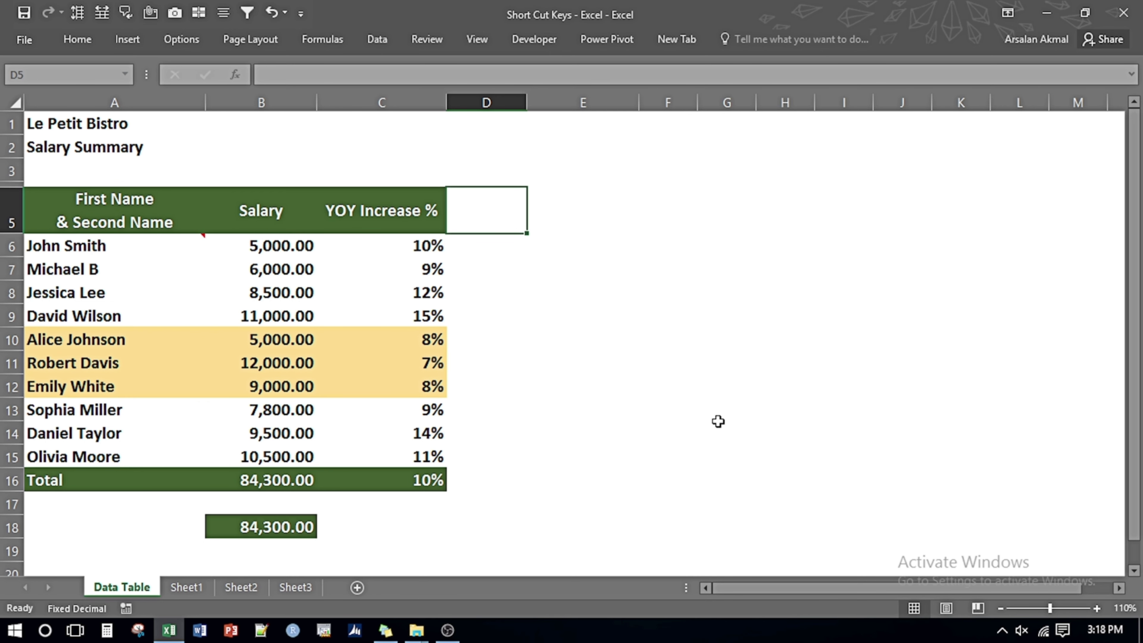
Add an 'Email ID' heading in D5 and the first employee's email address in D6.
text(Email ID)
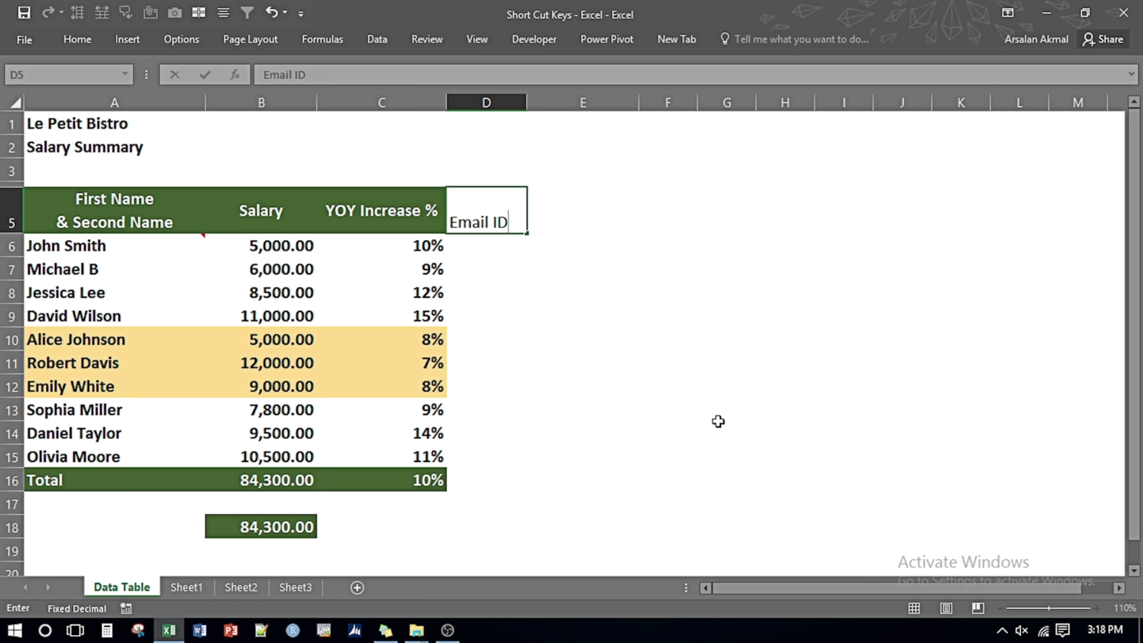
key(Tab)
key(Left)
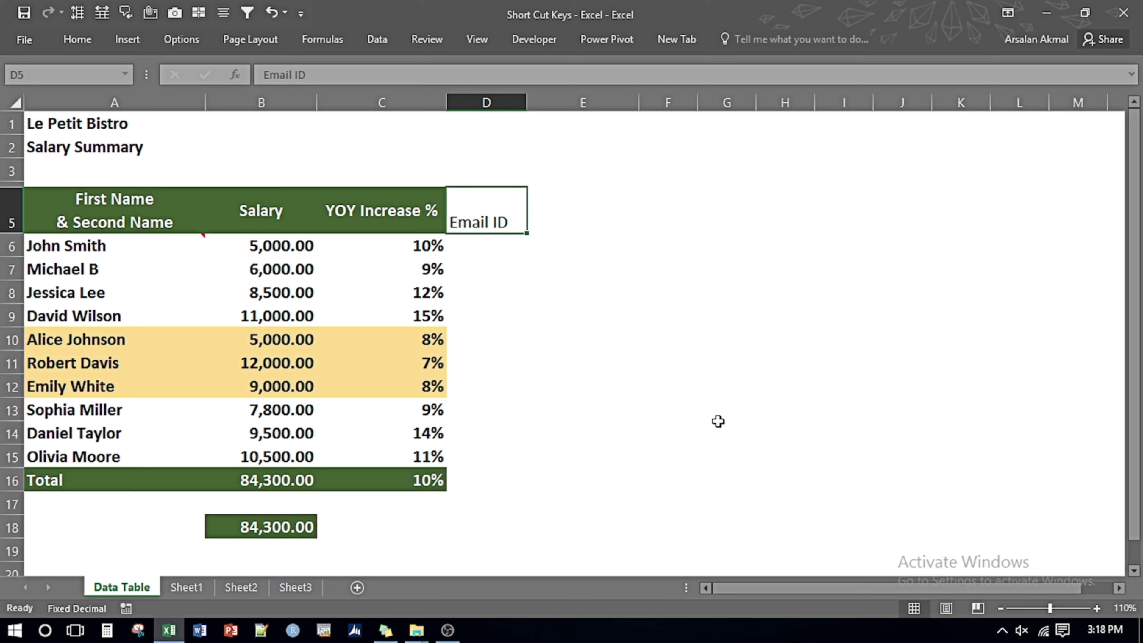
key(Down)
text(johnsmith@abc.com)
key(Return)
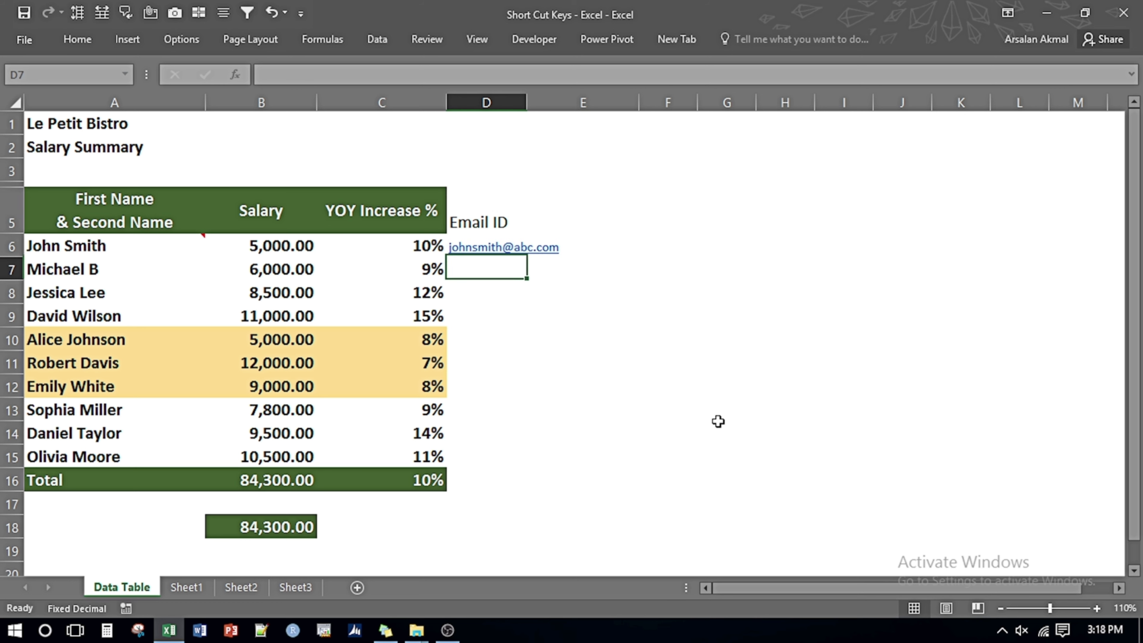
Flash Fill the remaining email addresses from D7 down to D15 with Ctrl+E.
key(Down)
key(Down)
key(Down)
key(Down)
key(Down)
key(Down)
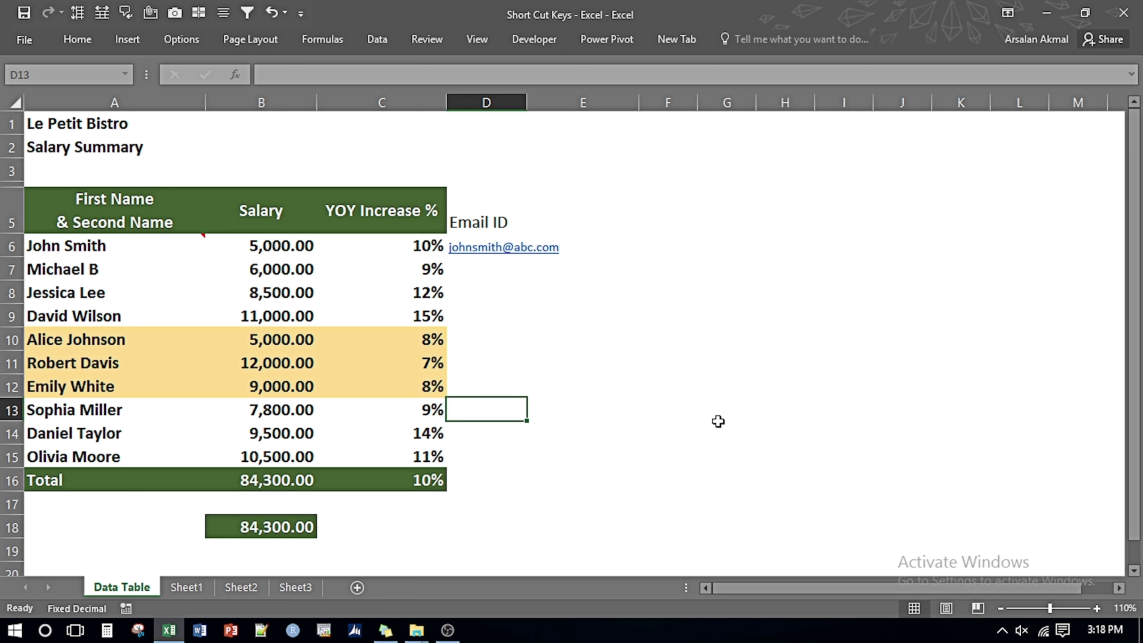
key(Up)
key(Up)
key(Up)
key(Up)
key(Up)
key(Up)
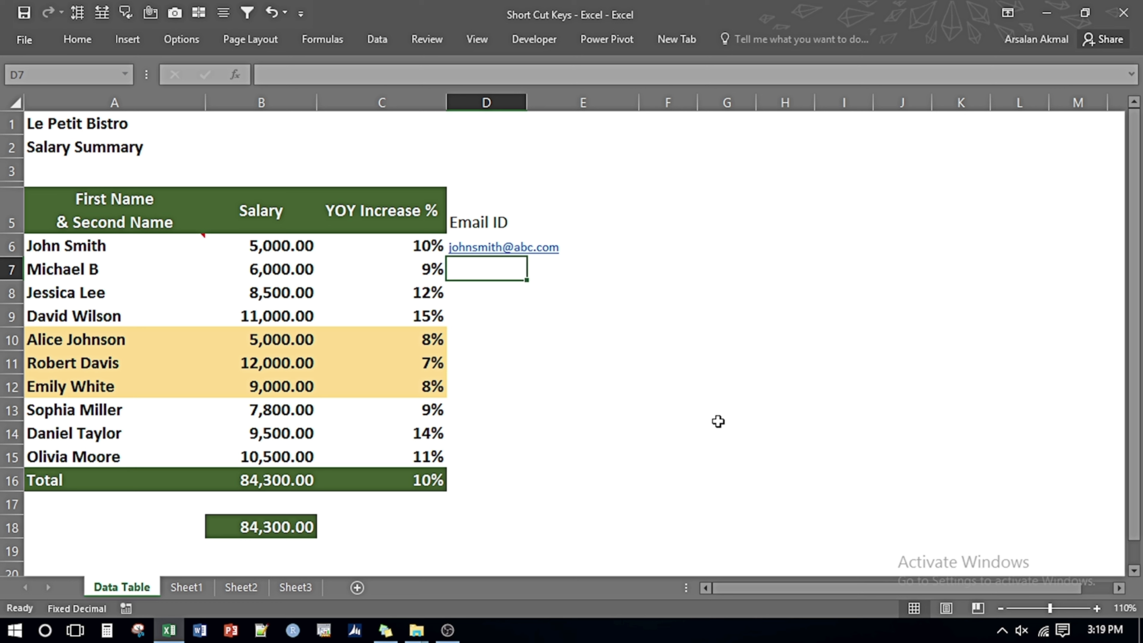
key(ctrl+e)
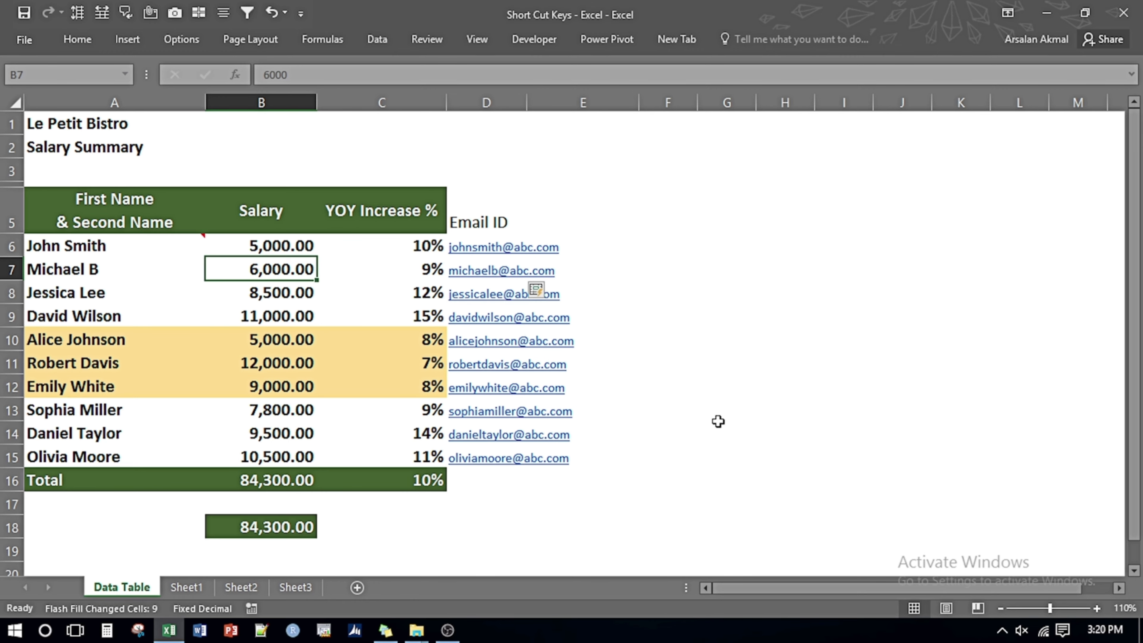
Bring up the Insert and Delete cell options, cancelling both without changes.
key(ctrl+plus)
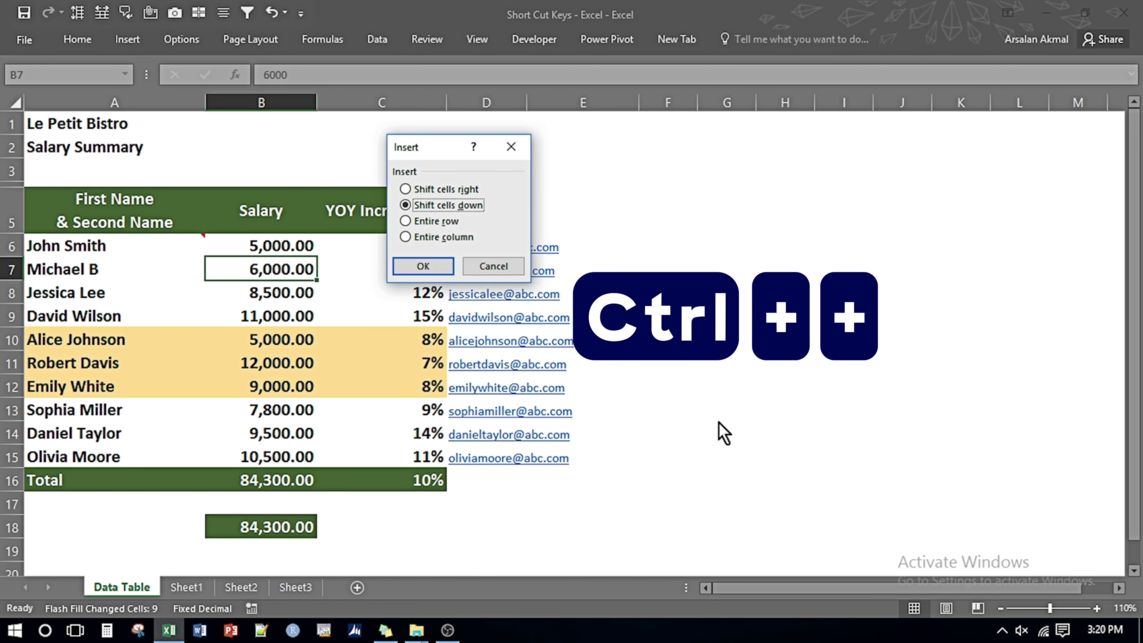
key(Escape)
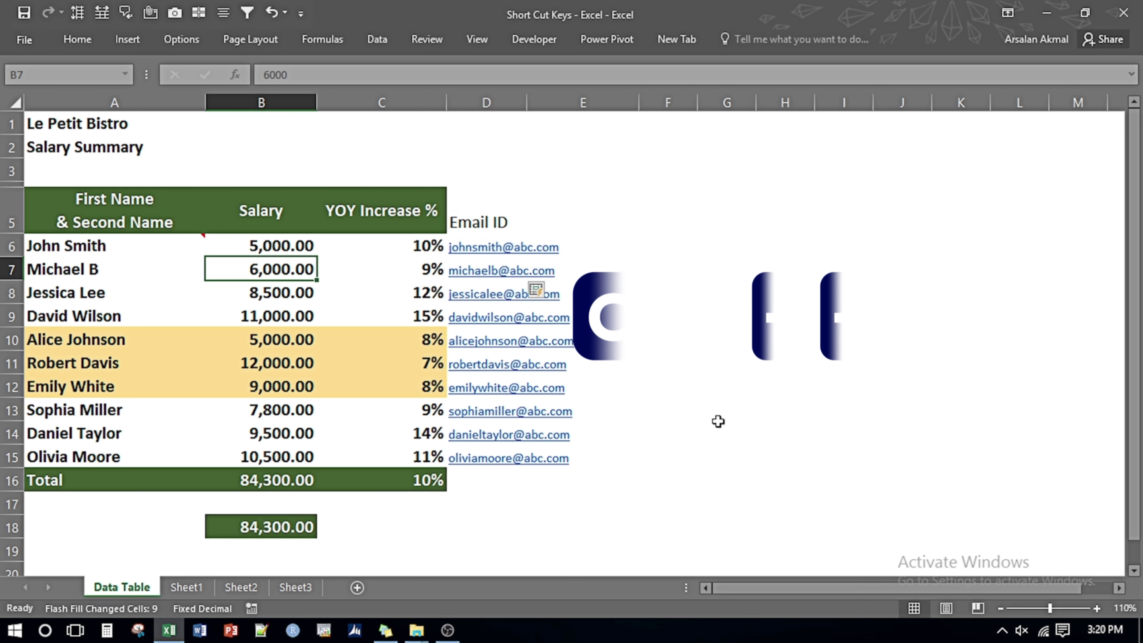
key(ctrl+minus)
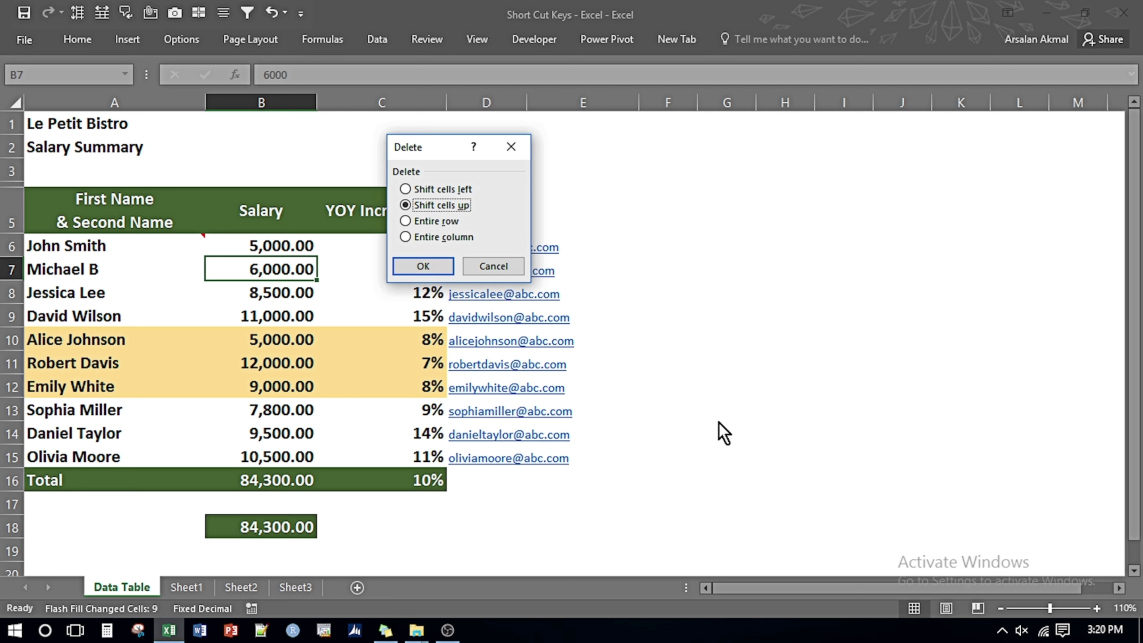
key(Escape)
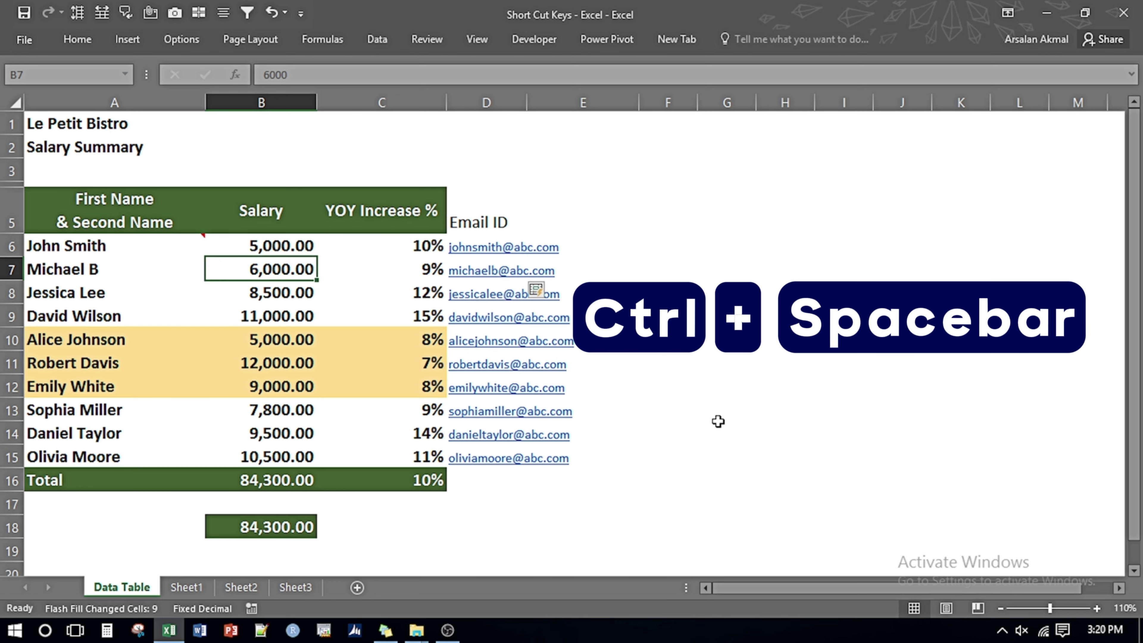
Insert a blank column before Salary, then delete it again.
key(ctrl+space)
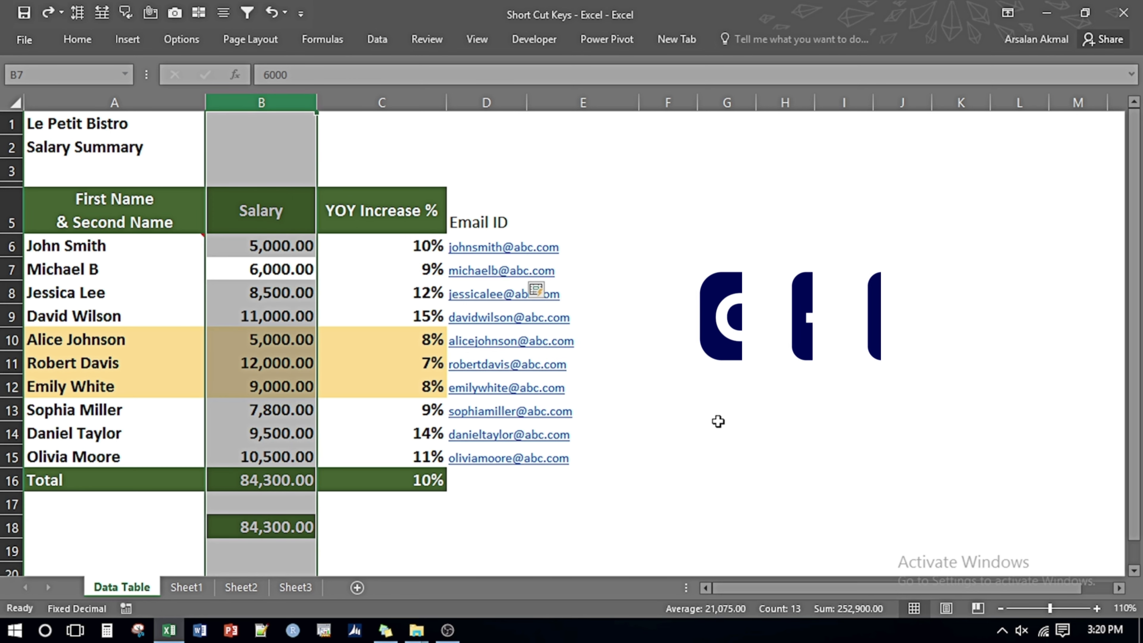
key(ctrl+plus)
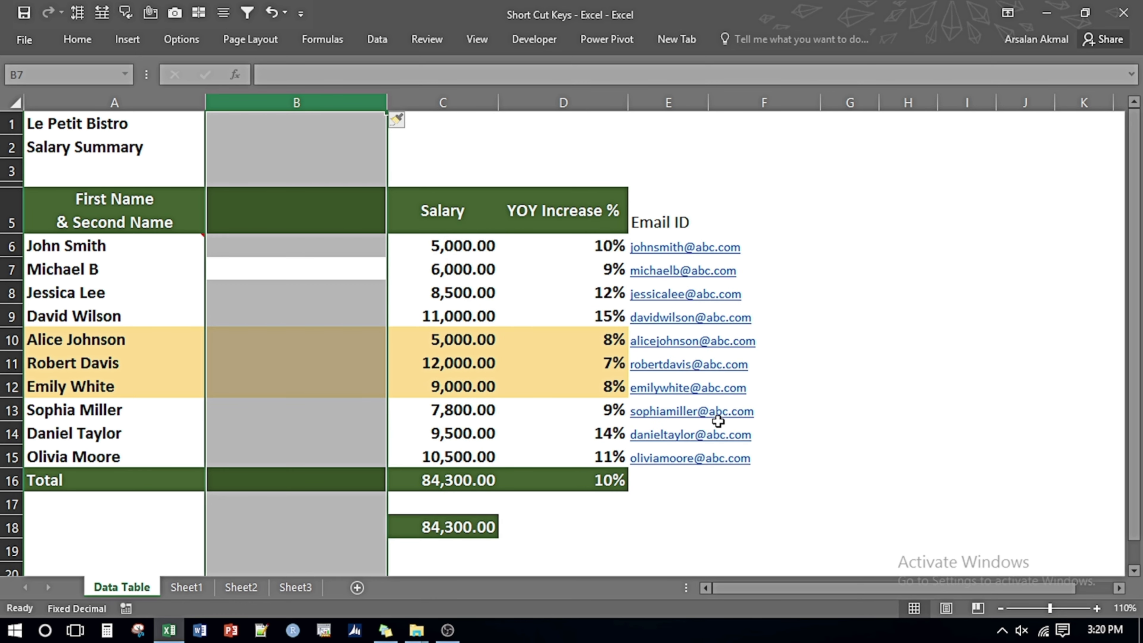
key(ctrl+minus)
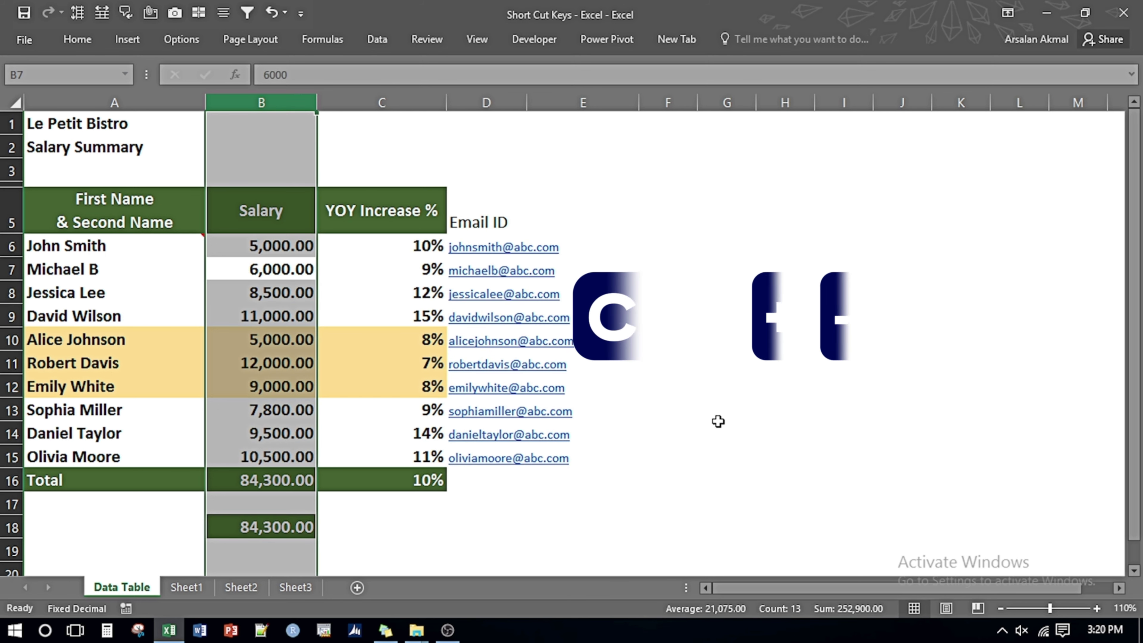
key(Down)
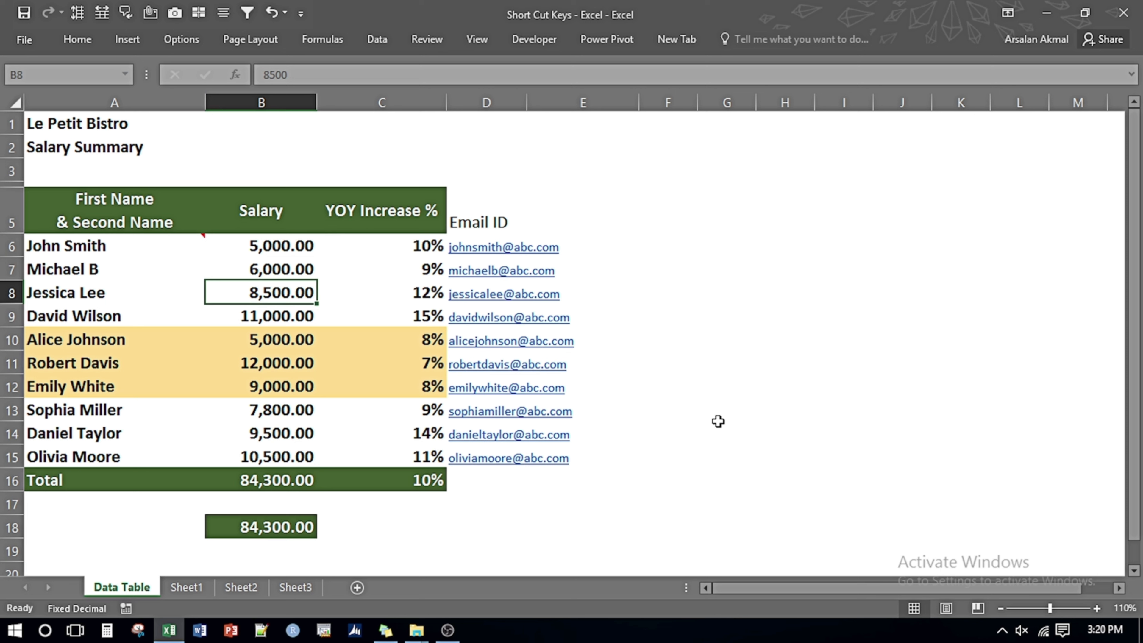
key(shift+space)
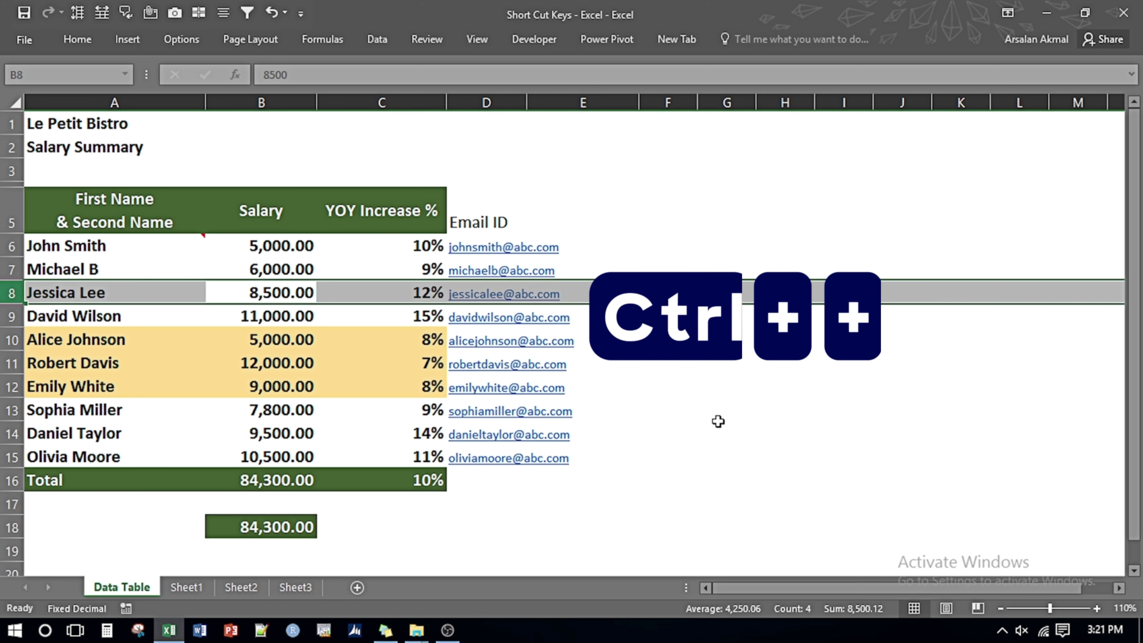
key(ctrl+plus)
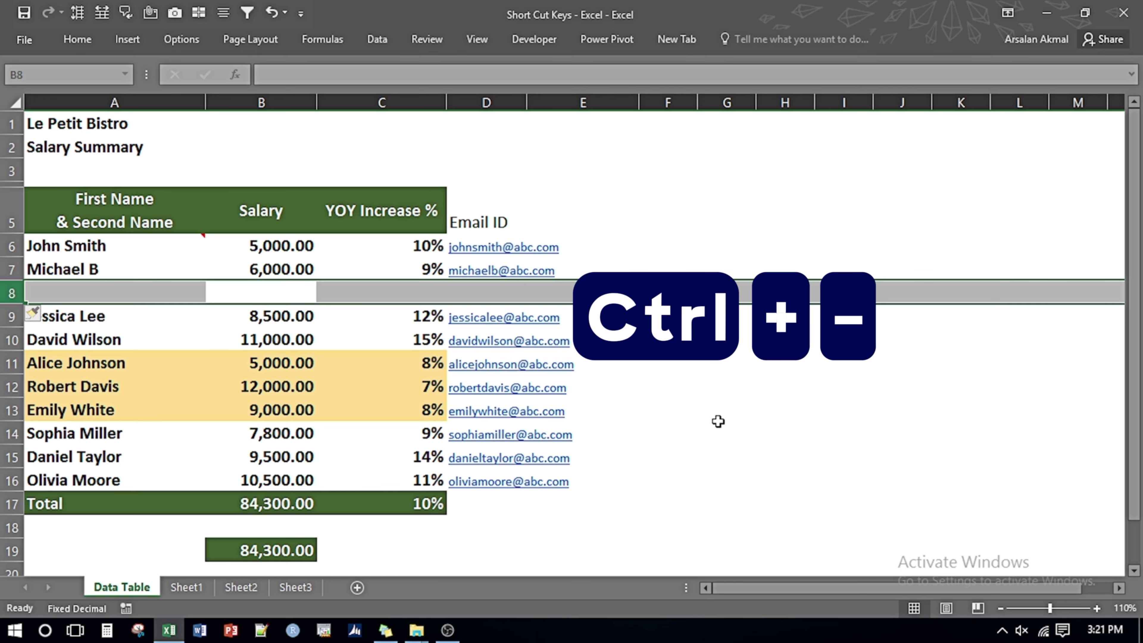
key(ctrl+minus)
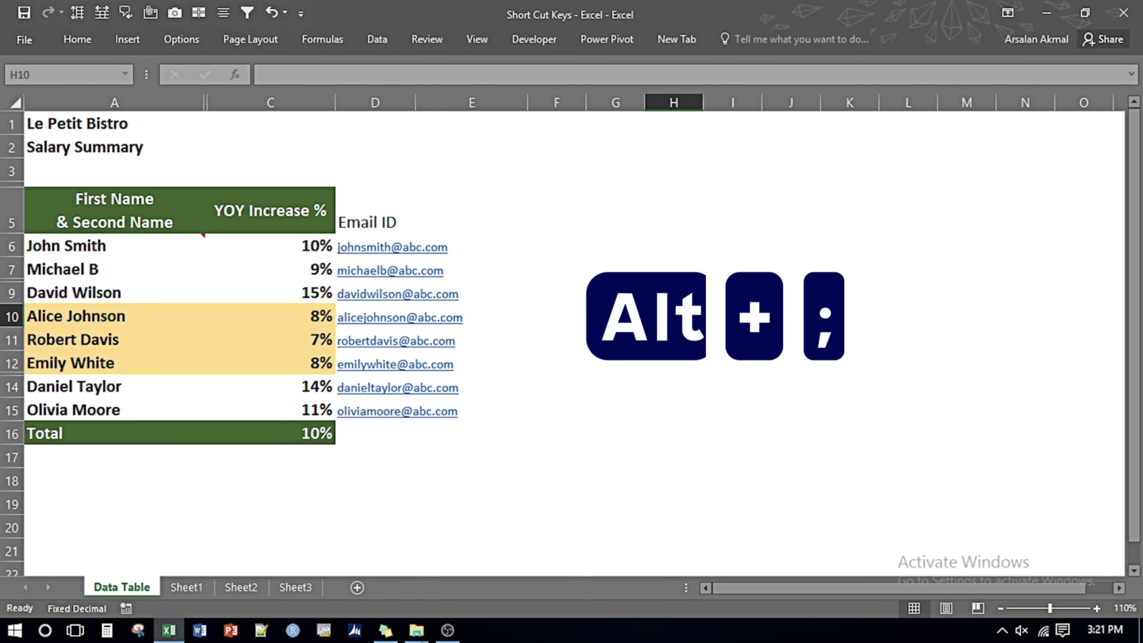
Select only the visible cells with Alt+; and check the Salary and YOY values.
key(alt+semicolon)
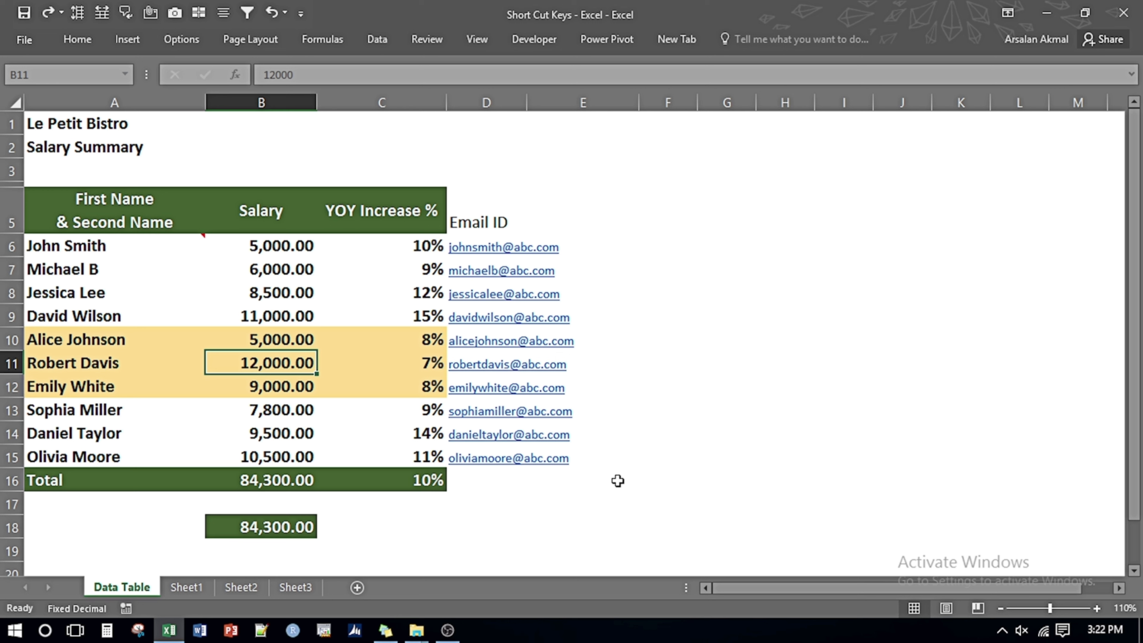
key(Down)
key(Down)
key(Down)
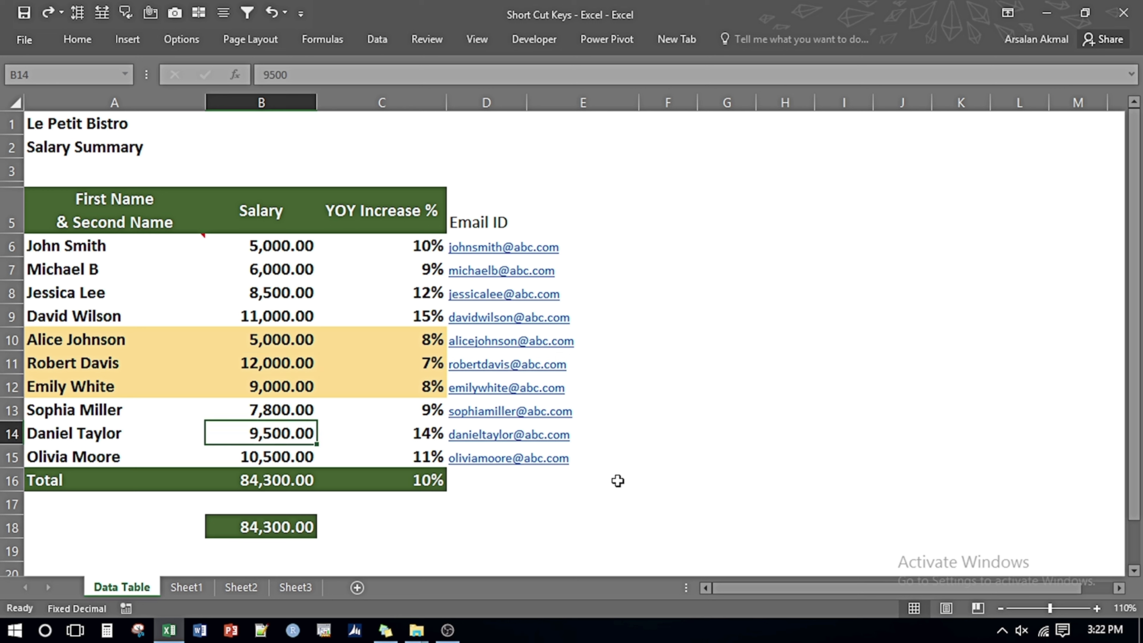
key(Down)
key(Down)
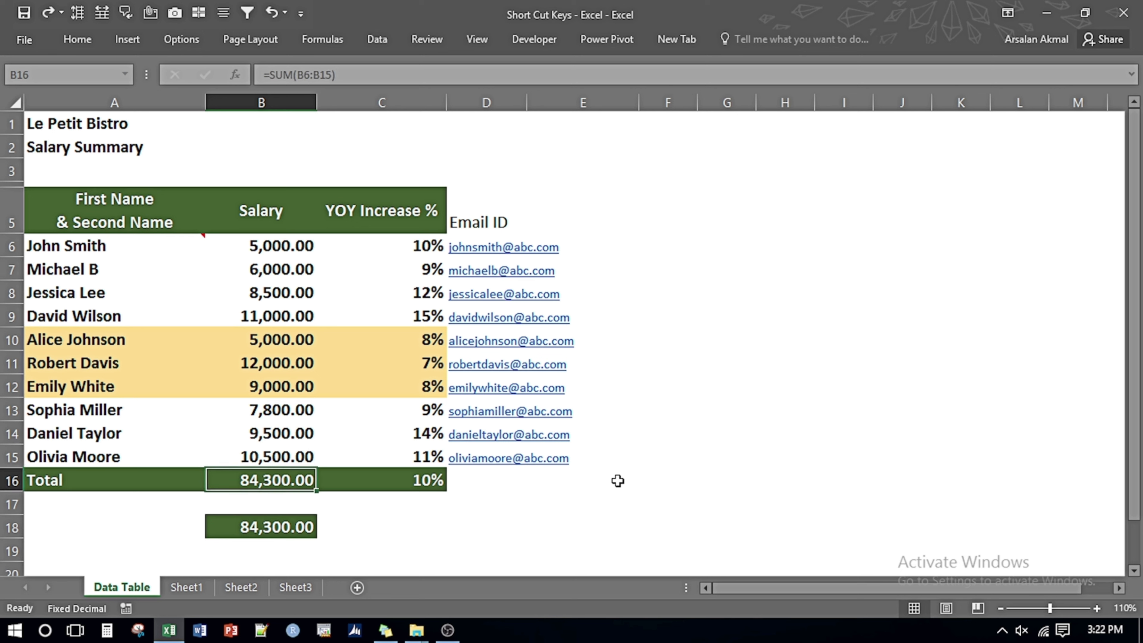
key(Up)
key(Up)
key(Up)
key(Right)
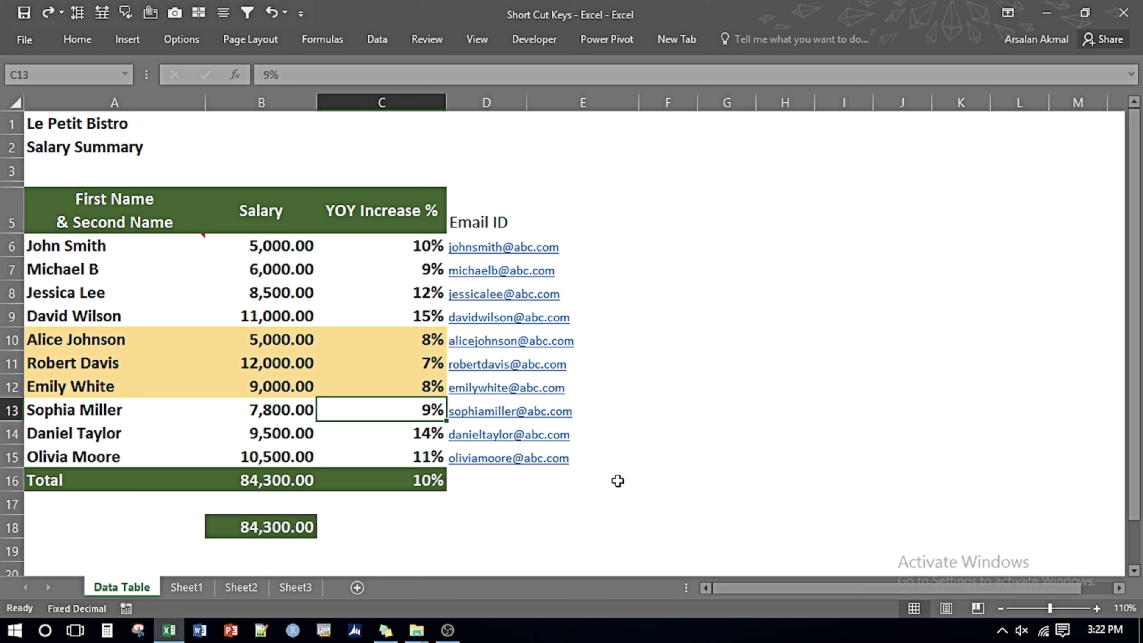
Use Go To Special to select Constants with Text excluded, leaving only numbers.
key(F5)
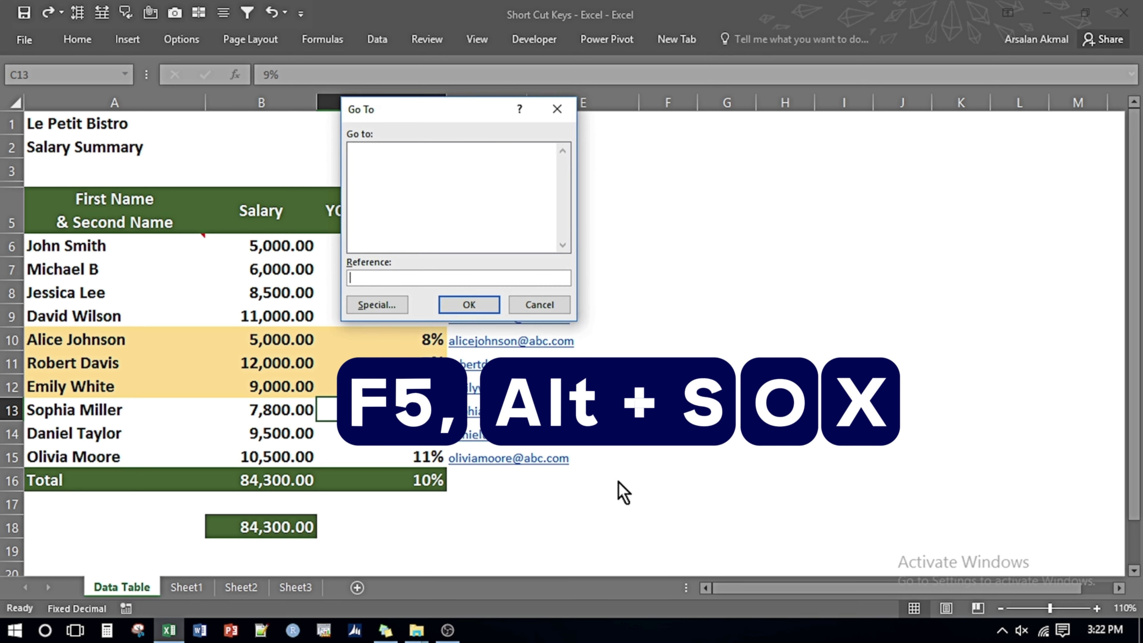
key(alt+s)
key(o)
key(x)
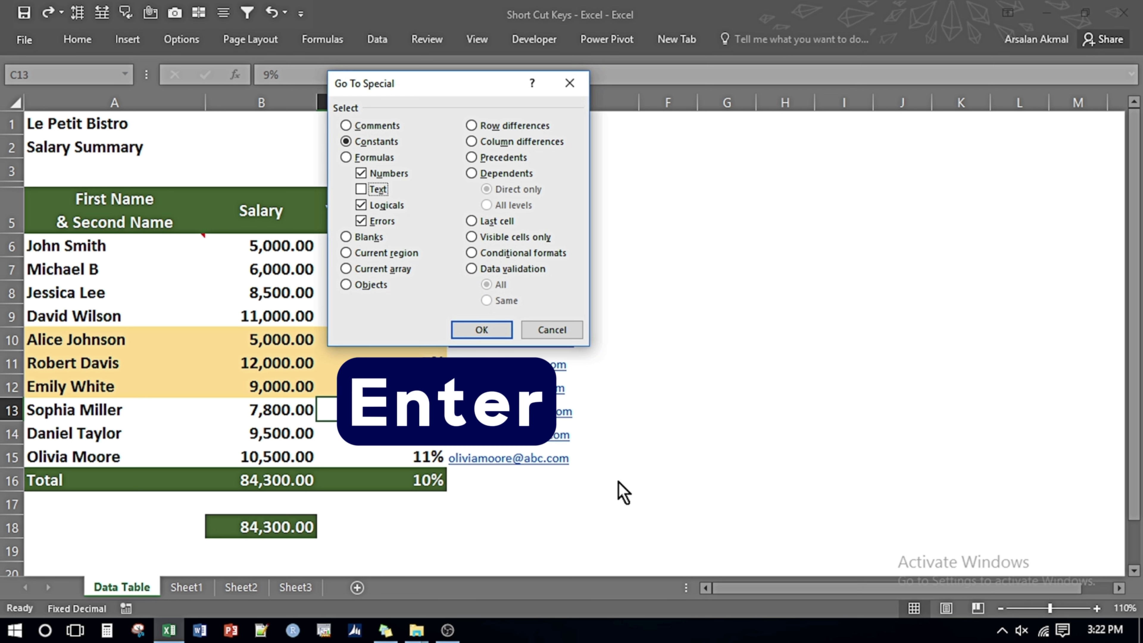
key(Return)
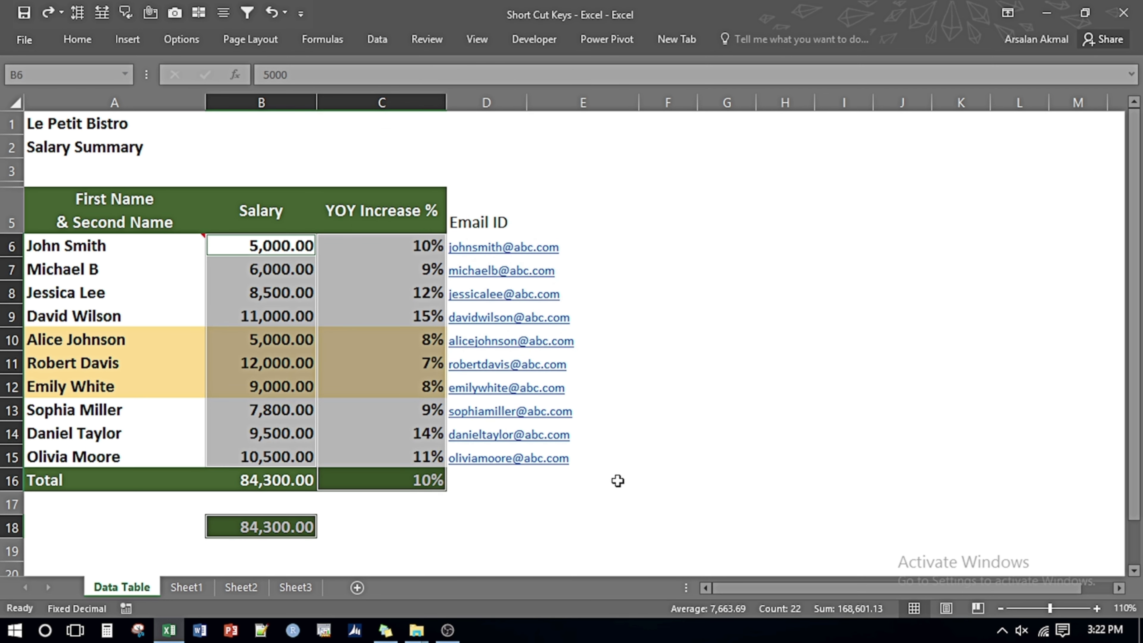